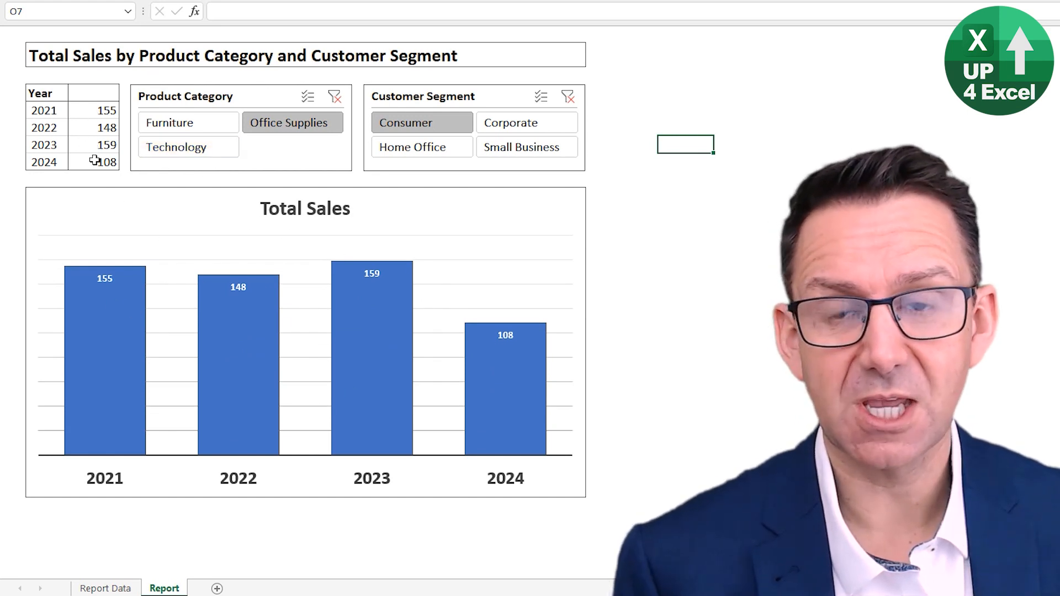
Step: Filter the sales report to the Small Business customer segment and the Furniture product category
click(514, 152)
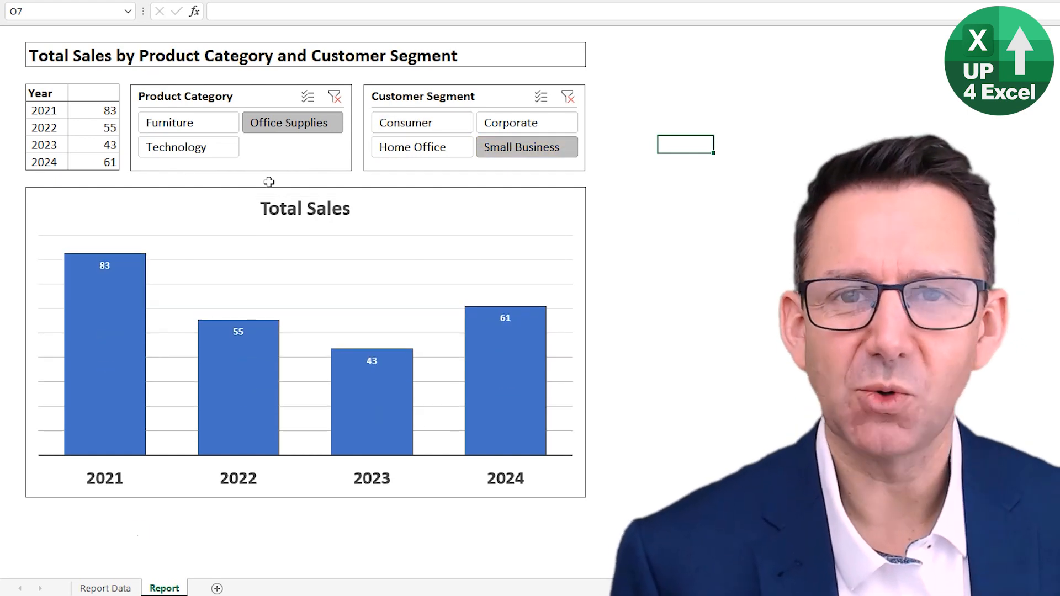
click(41, 46)
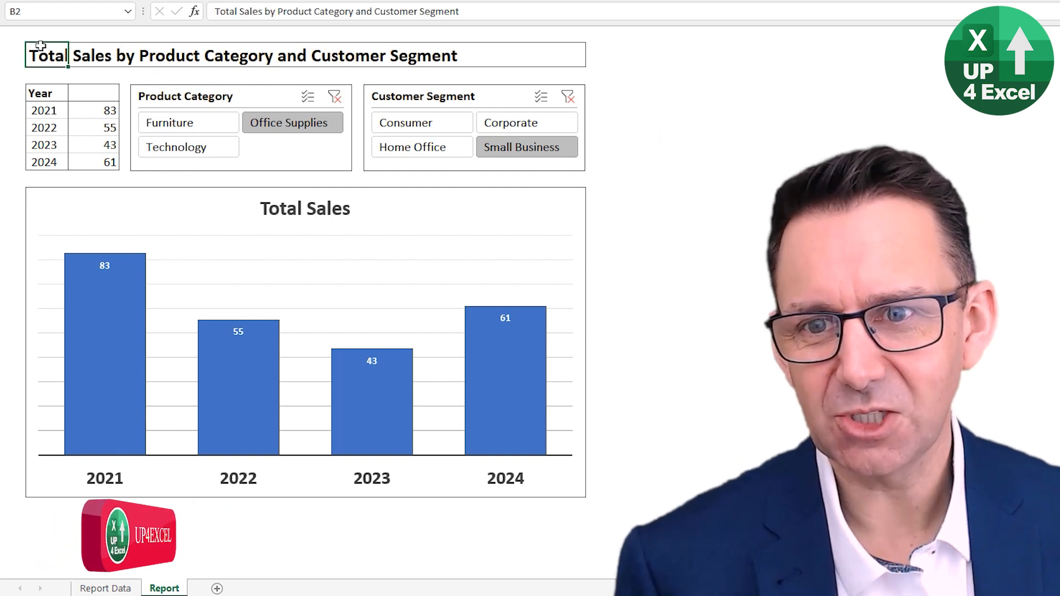
click(281, 207)
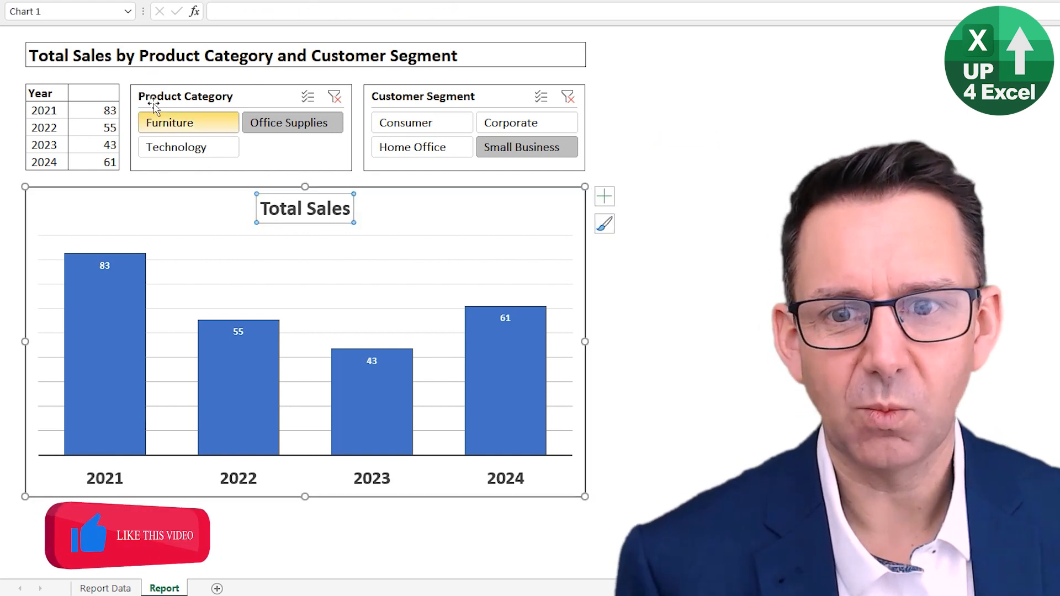
click(203, 123)
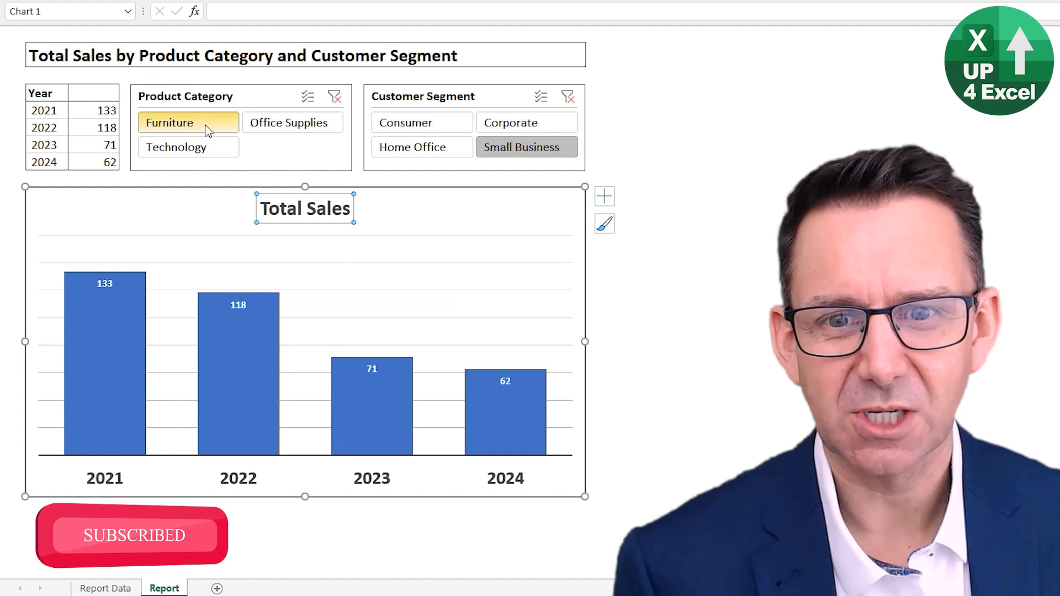
click(356, 162)
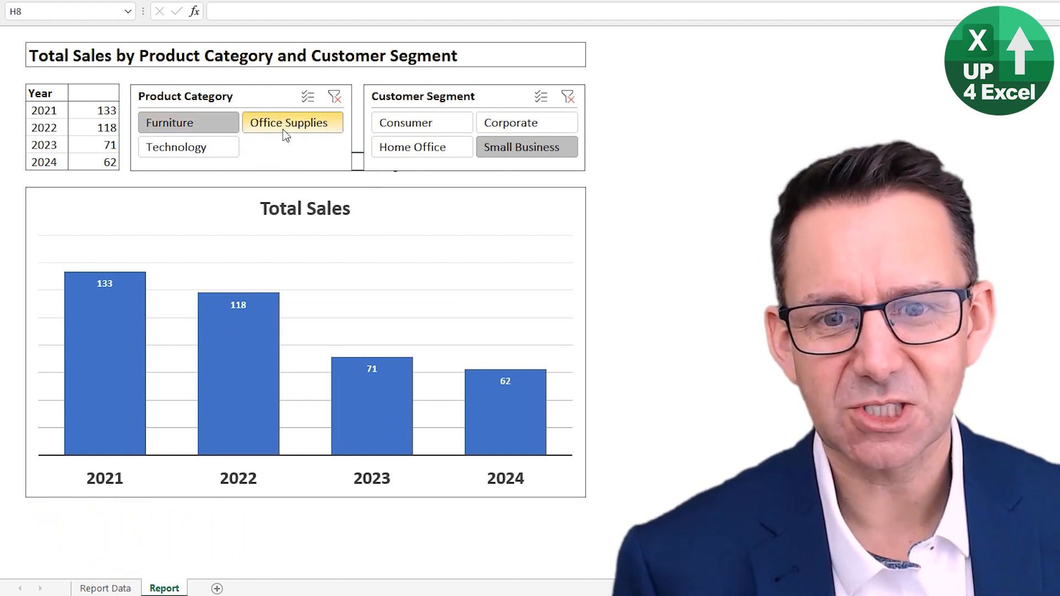
Step: Filter the report by Office Supplies, and return the Product Category filter to Furniture
click(102, 61)
click(58, 63)
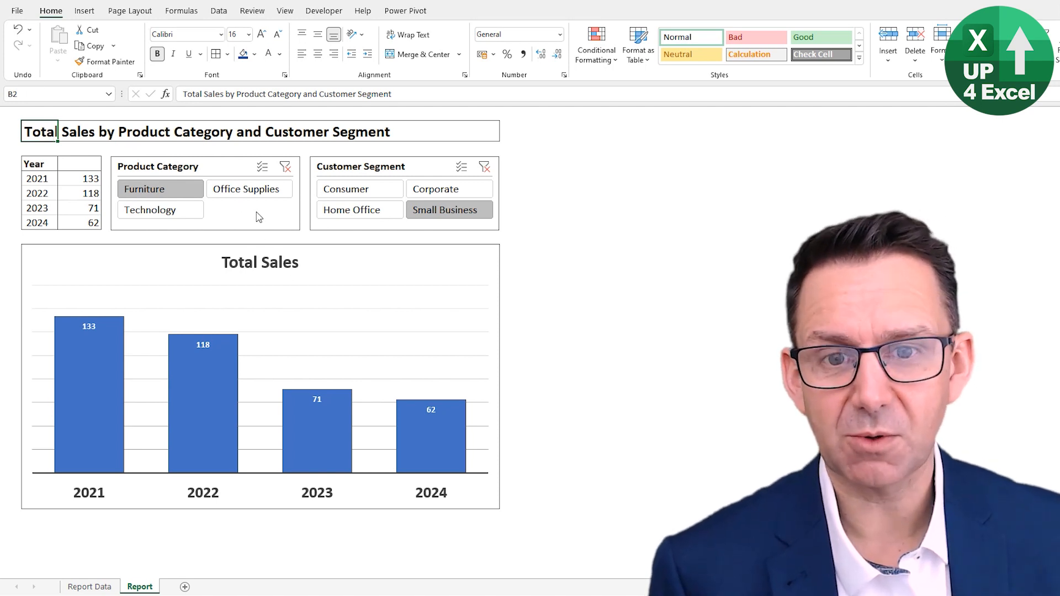
click(259, 193)
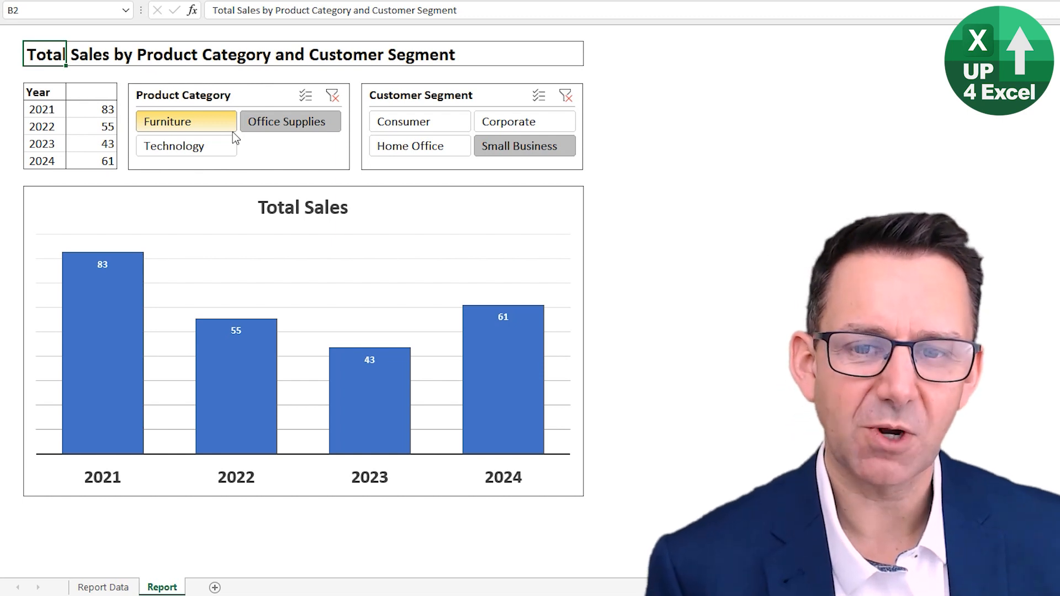
click(224, 128)
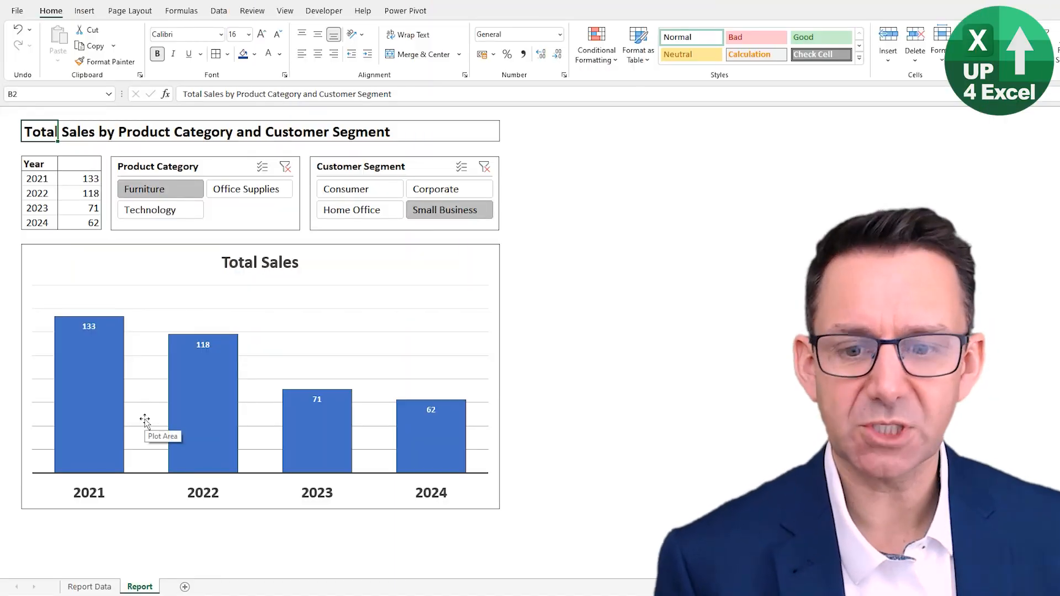
Step: Examine the source table on the Report Data sheet, including its table name and the table insertion option, and return to the Report sheet
click(89, 587)
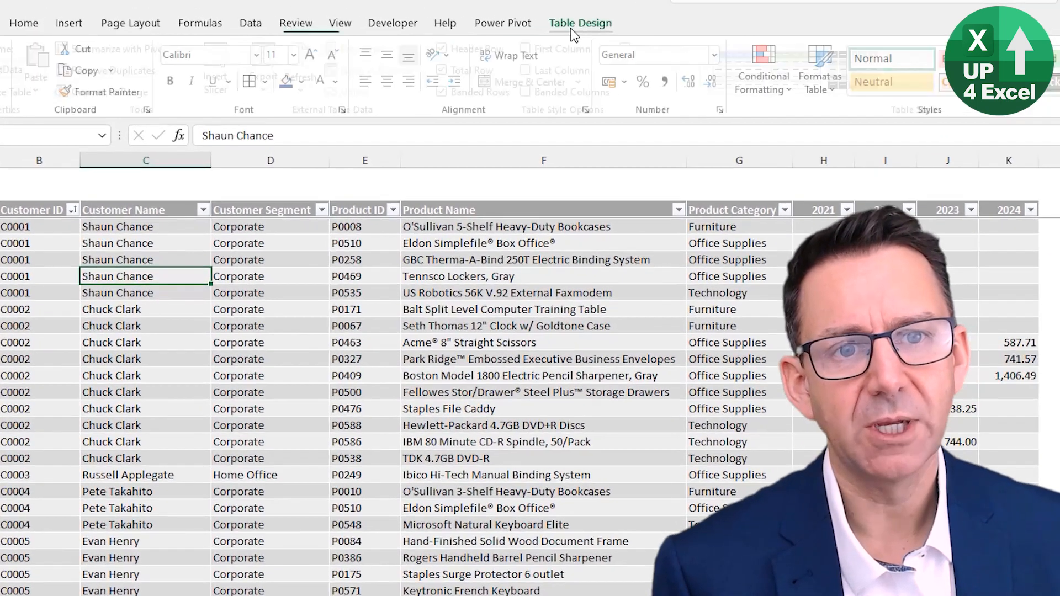
click(459, 13)
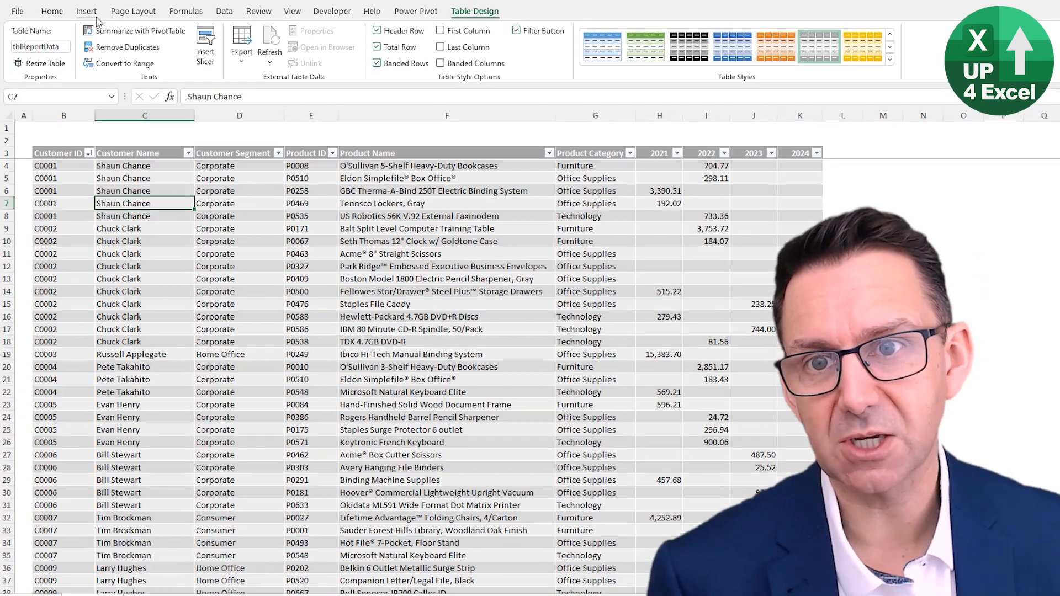
click(84, 12)
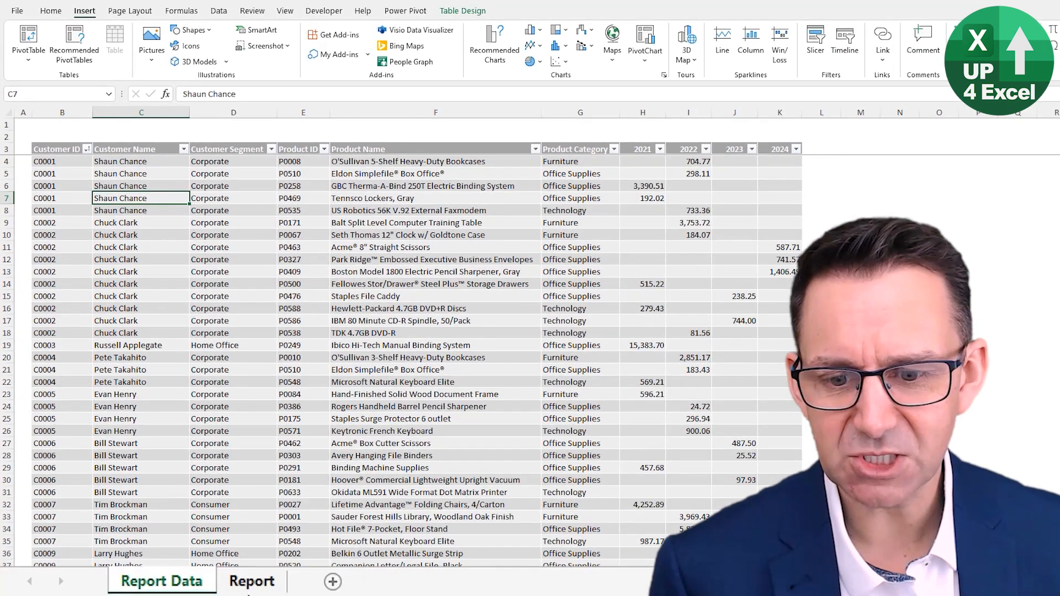
click(253, 580)
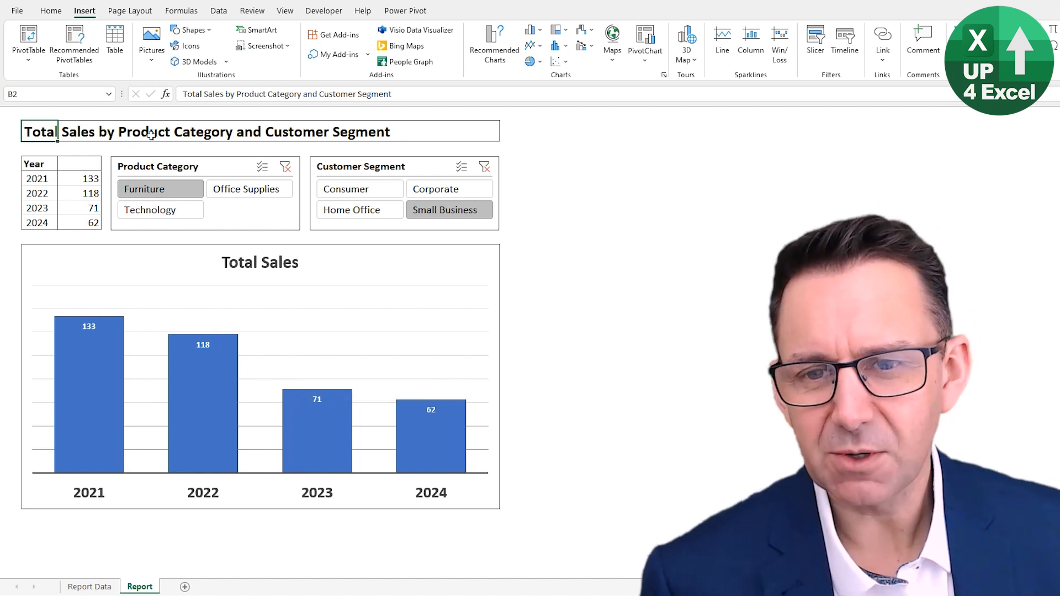
Step: Create a PivotTable from the tblReportData table on the existing Report sheet at cell N4
click(94, 587)
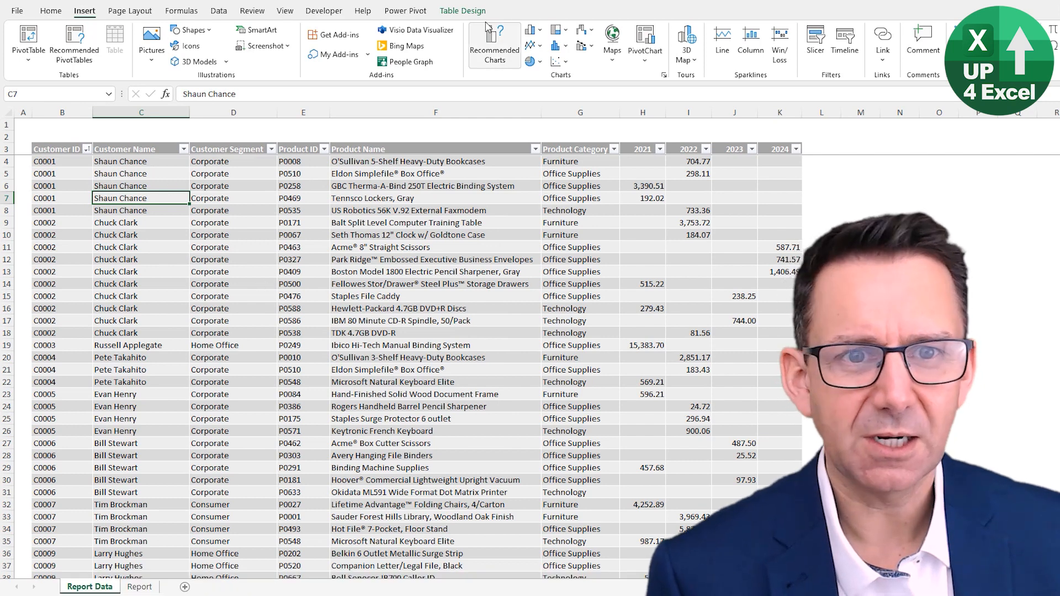
click(463, 10)
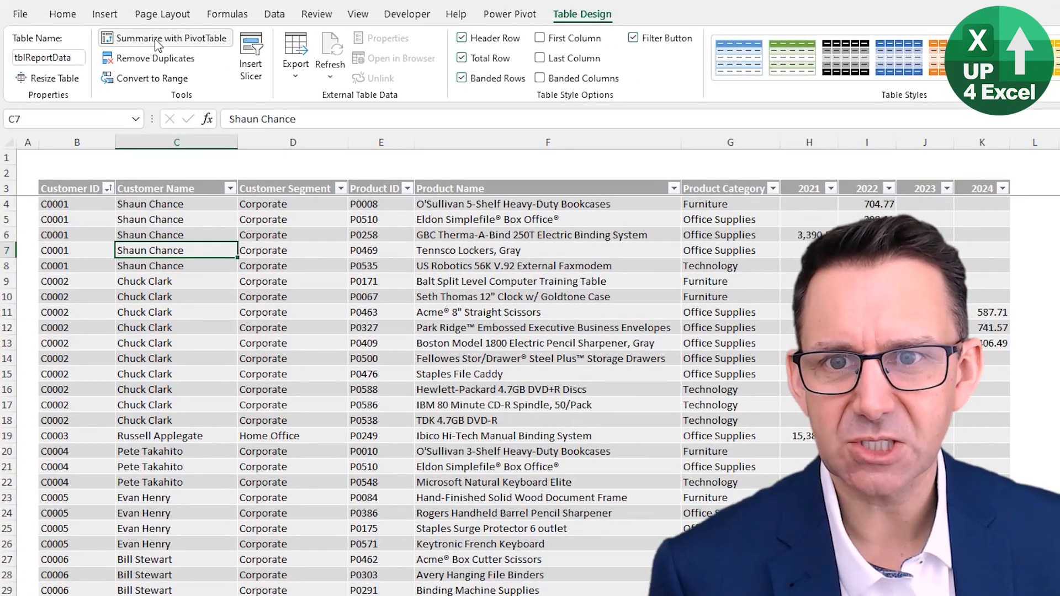
click(157, 40)
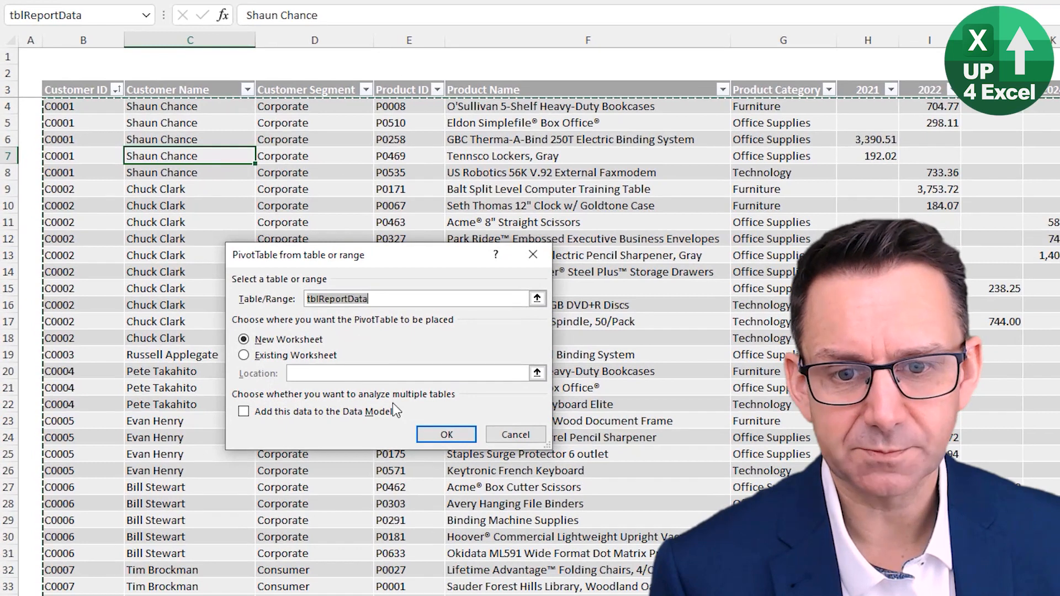
click(257, 357)
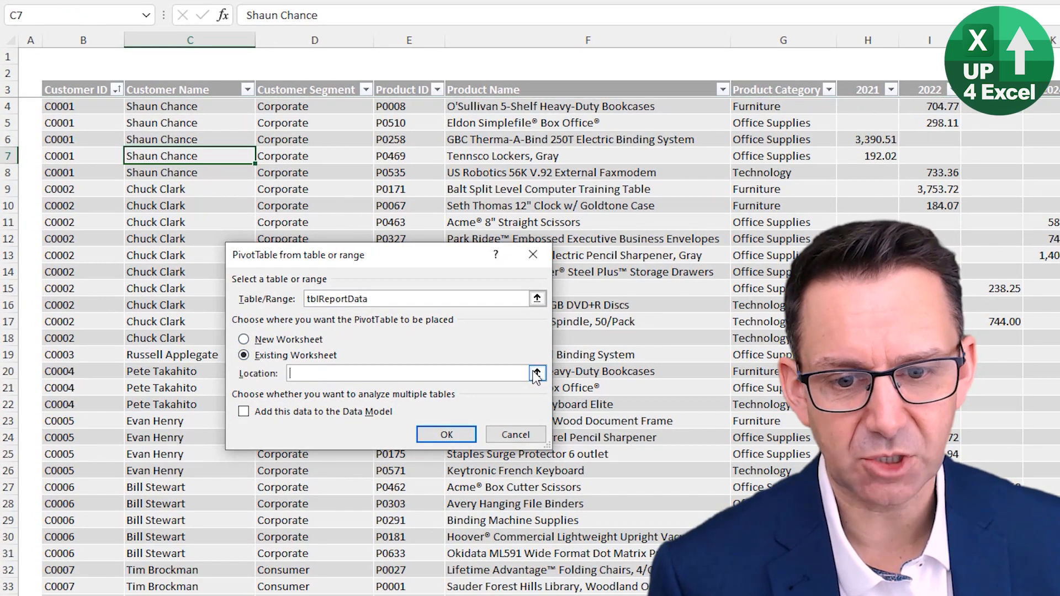
click(72, 595)
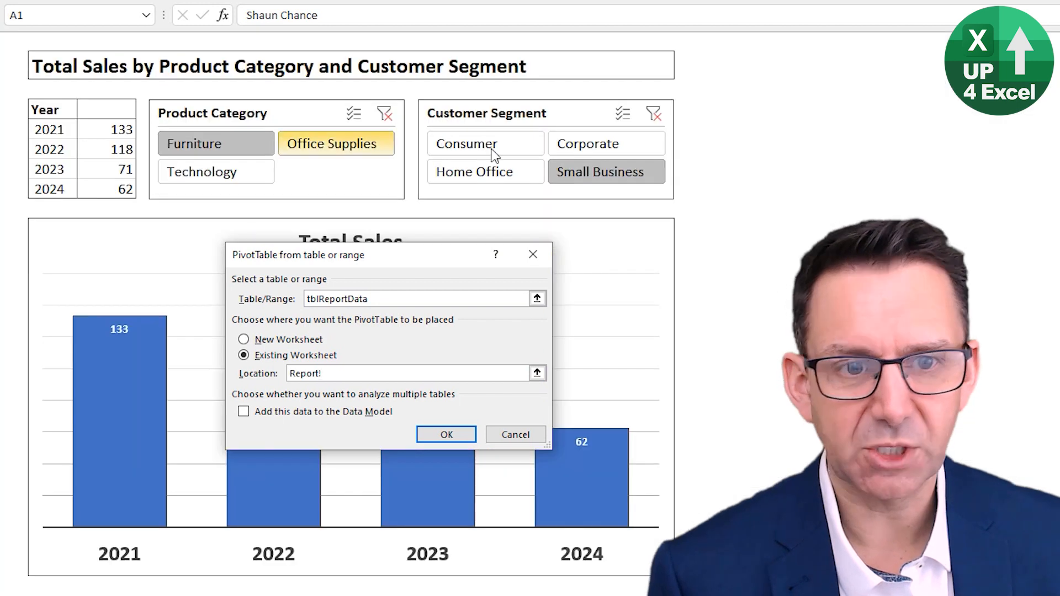
click(776, 112)
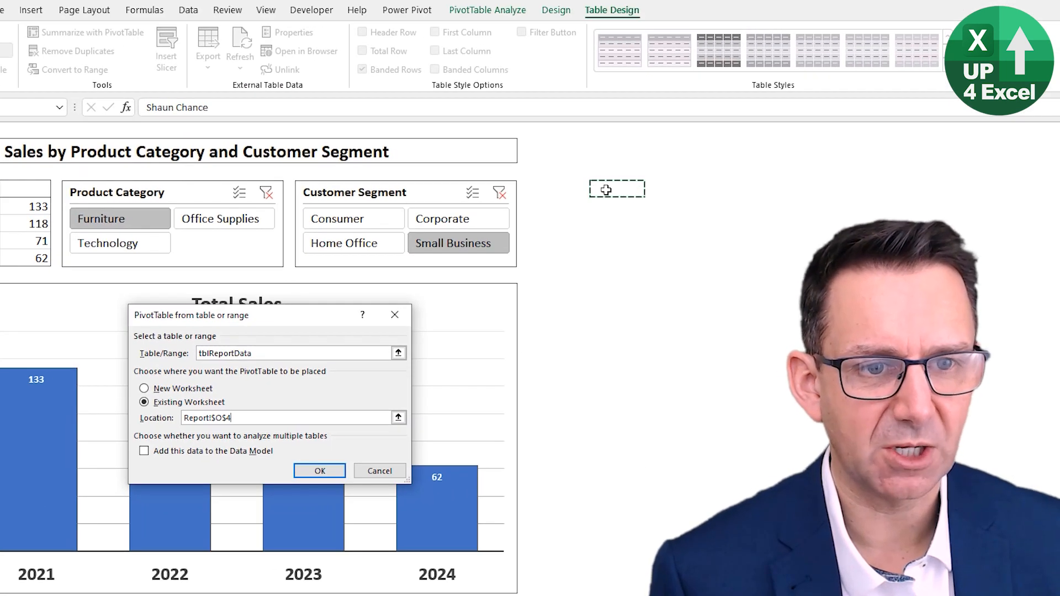
click(560, 187)
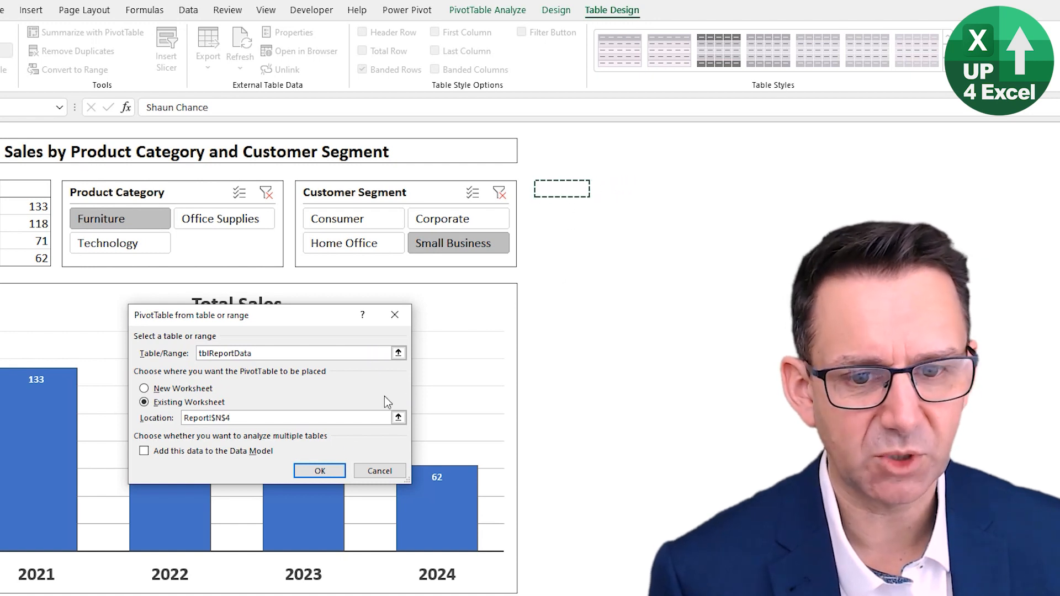
click(320, 470)
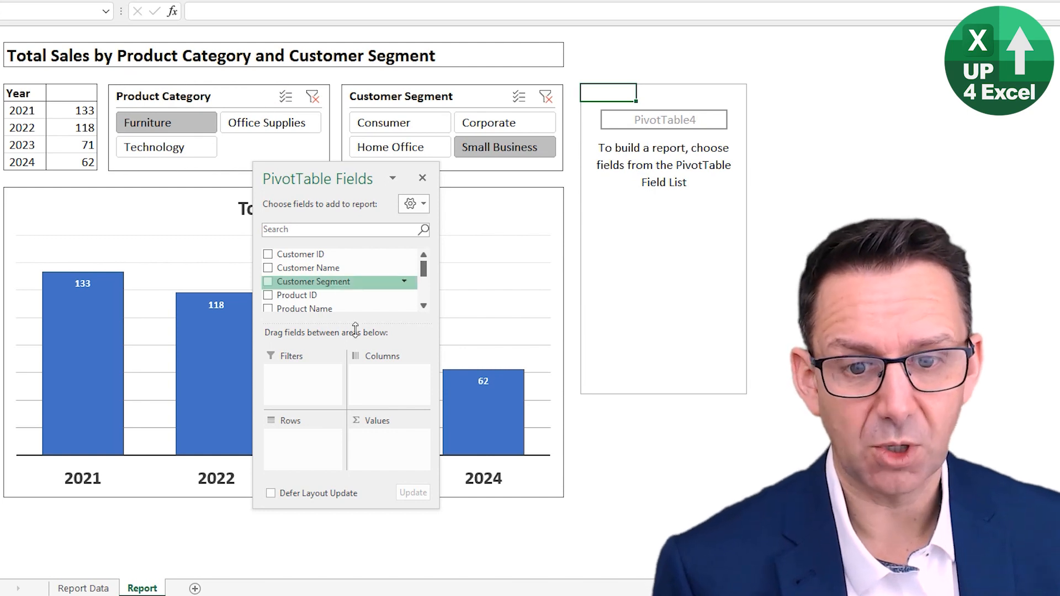
Step: Add Product Category to the new PivotTable's rows and try the Technology and Office Supplies slicer selections
scroll(338, 279, down, 1)
drag(337, 297, 279, 464)
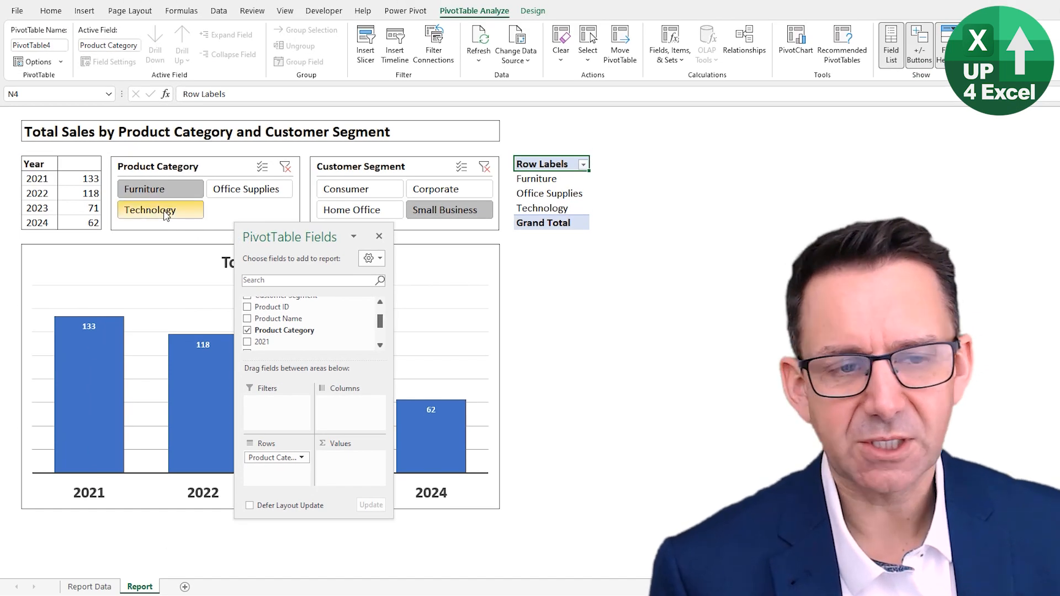
click(165, 214)
click(263, 192)
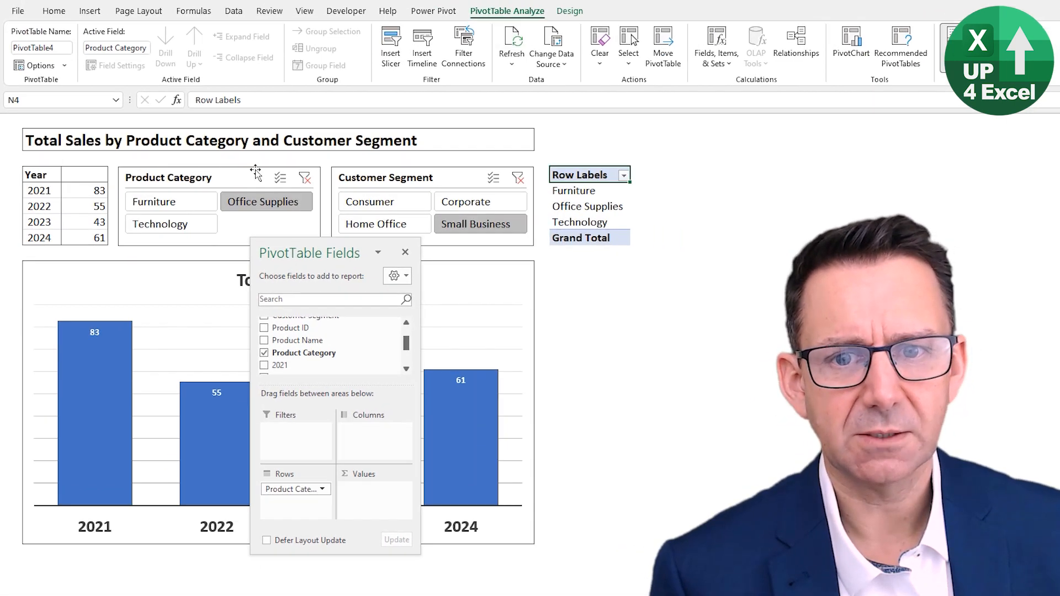
Step: Connect the Product Category slicer to PivotTable4 through its report connections
click(255, 172)
click(456, 10)
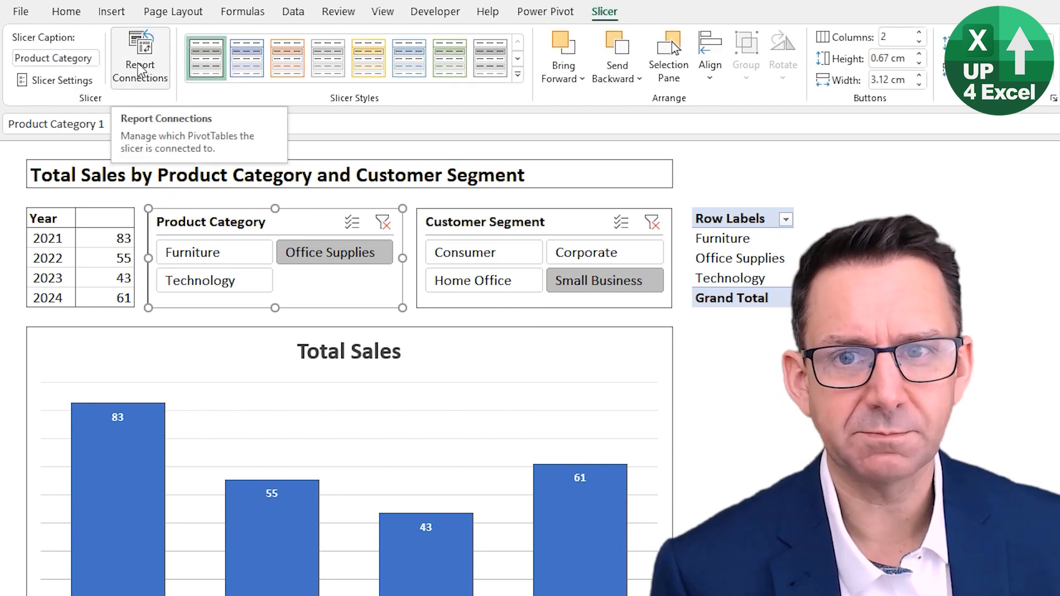
click(139, 71)
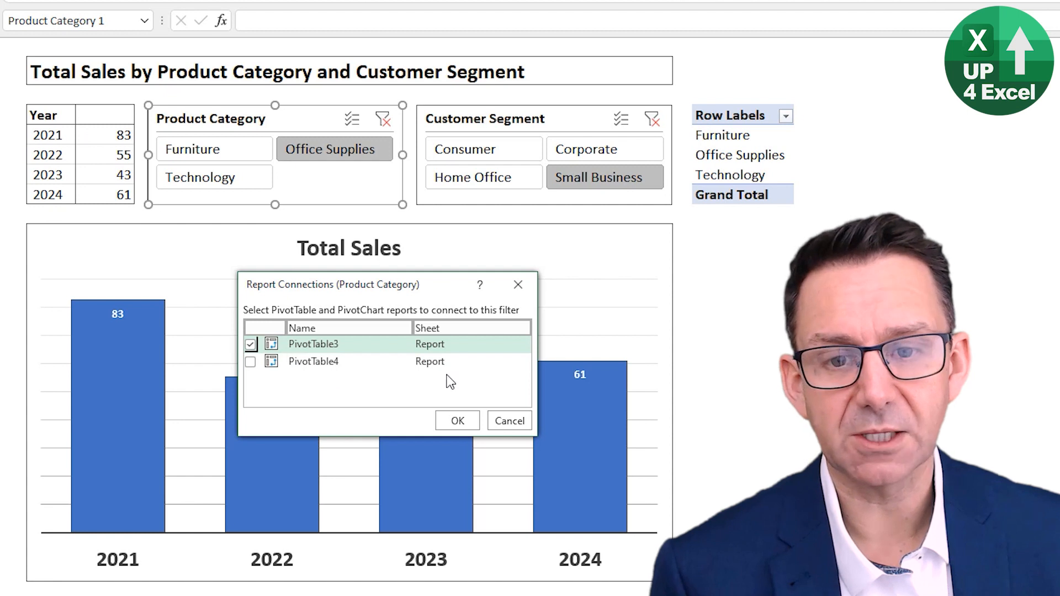
click(251, 363)
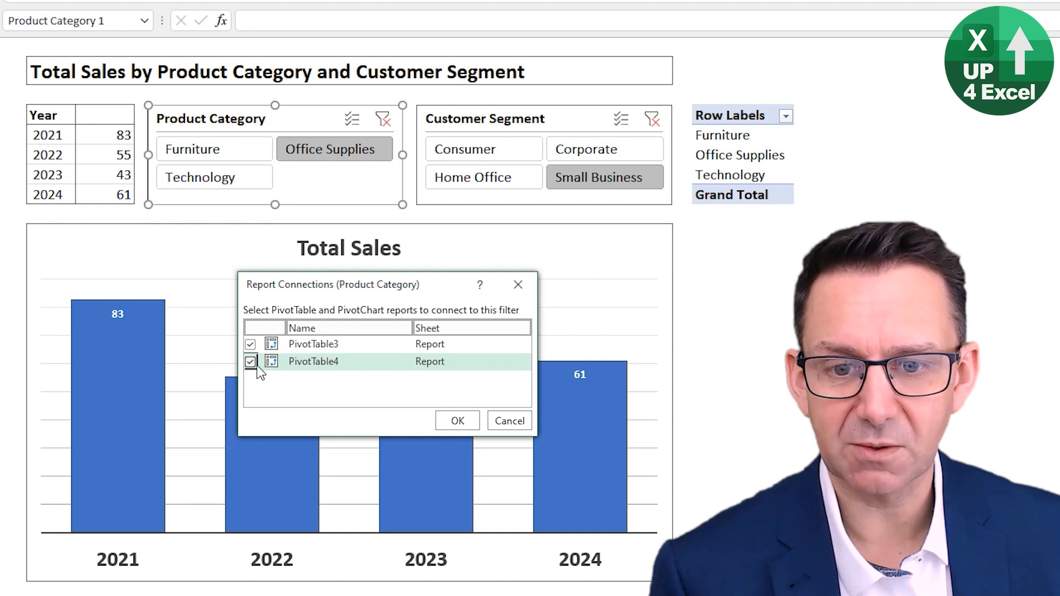
click(461, 425)
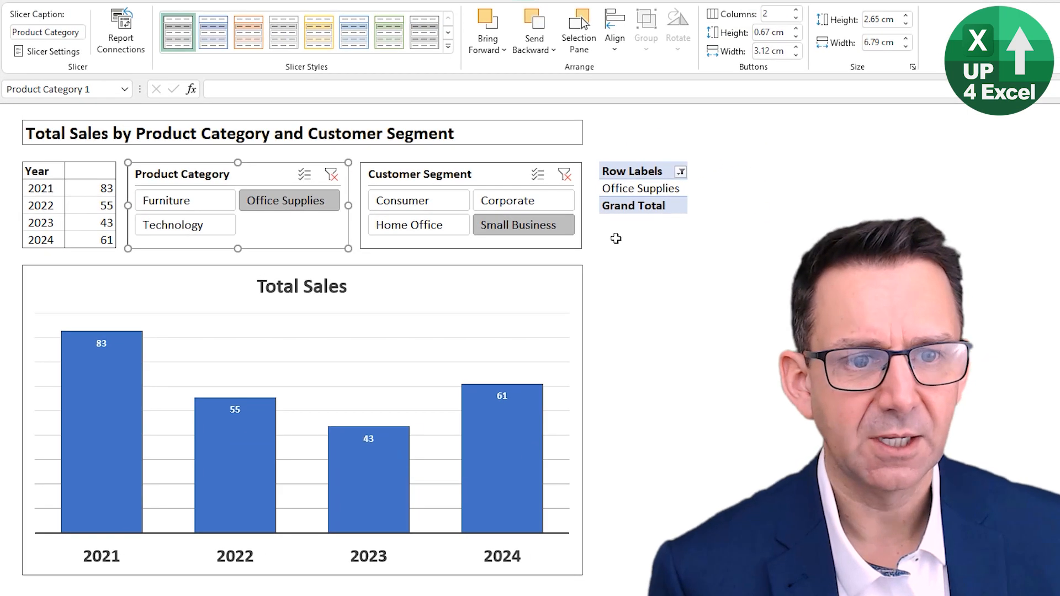
Step: Test the slicer with Furniture and Office Supplies, and enable multi-select to include Technology alongside Office Supplies
click(182, 206)
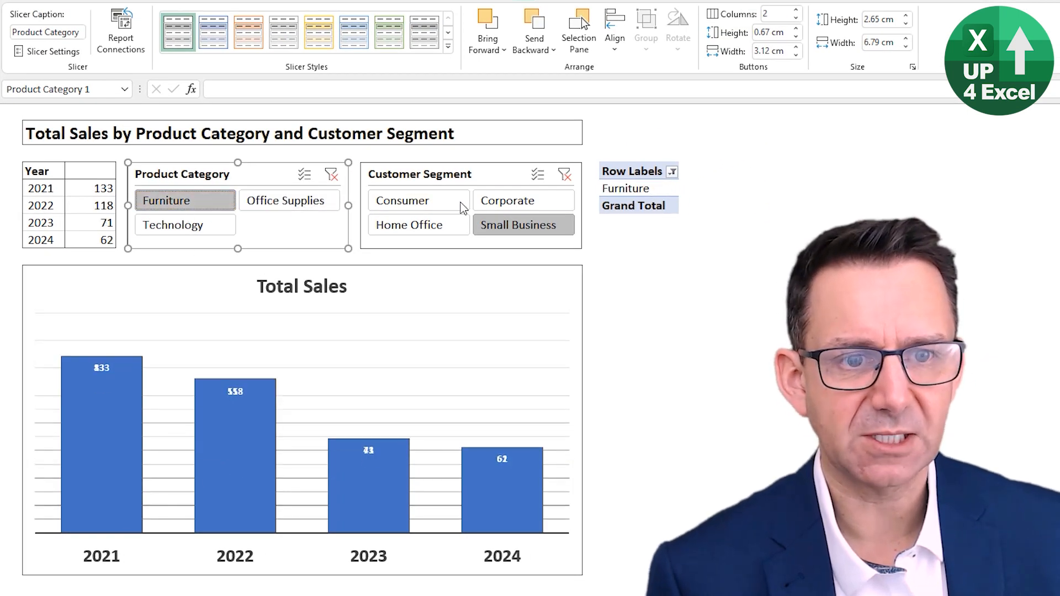
click(262, 209)
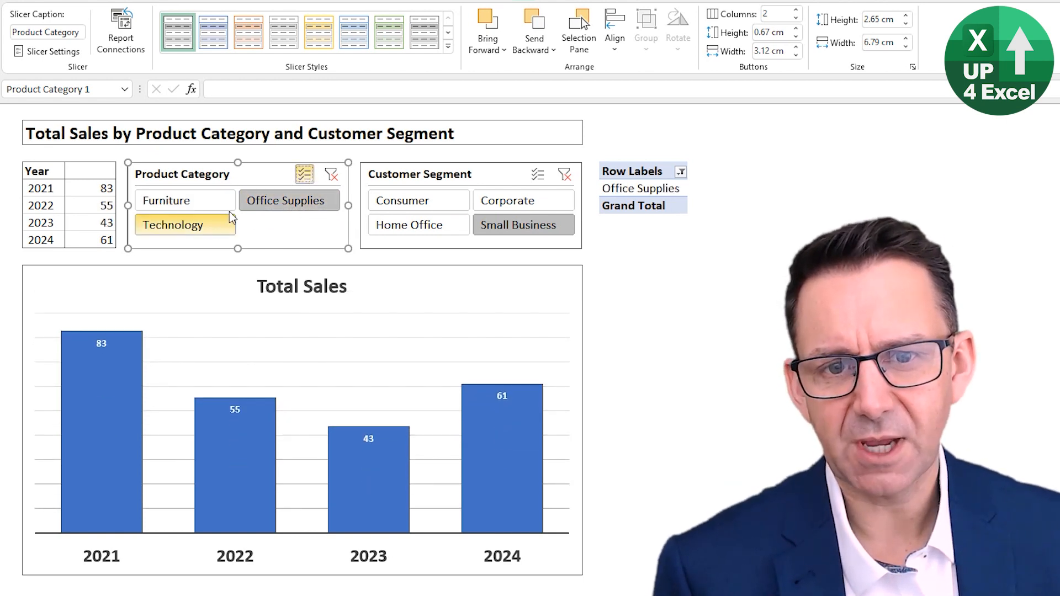
click(302, 177)
click(190, 228)
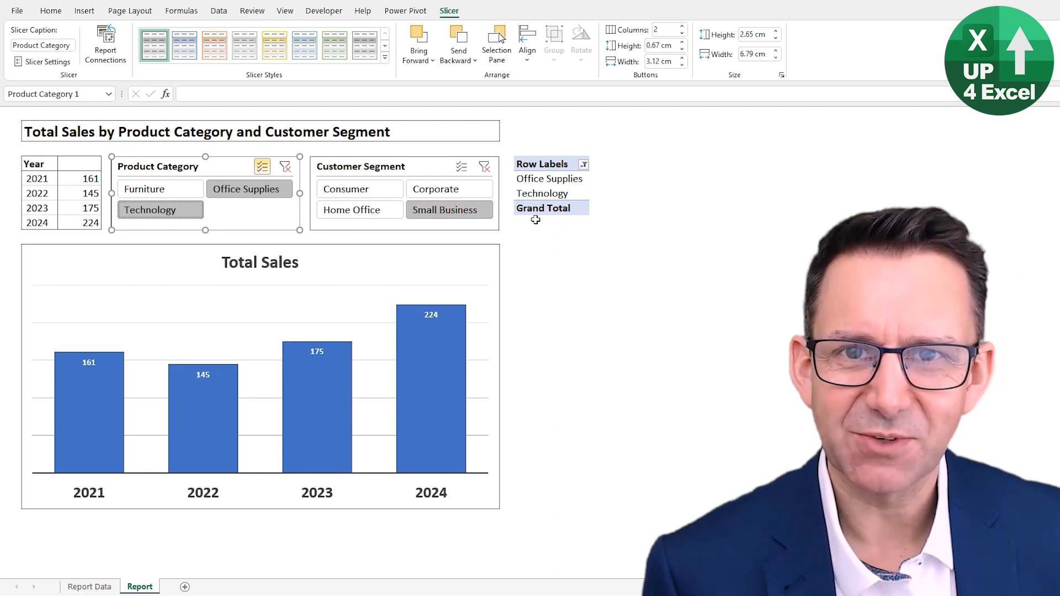
Step: Examine the row label cells of the new PivotTable and the empty cell above it
click(549, 179)
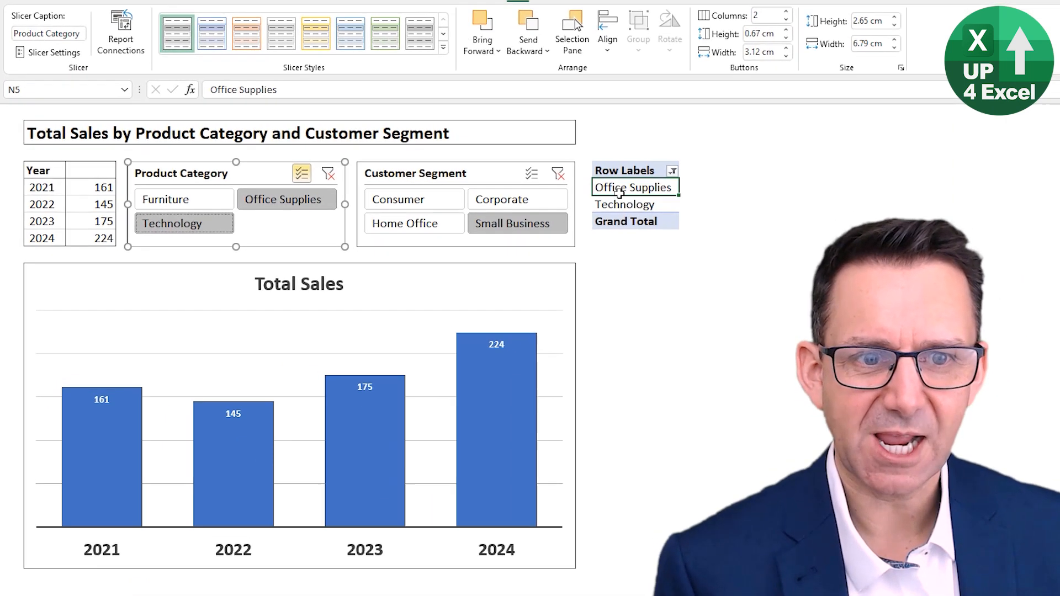
click(538, 193)
click(627, 222)
click(629, 189)
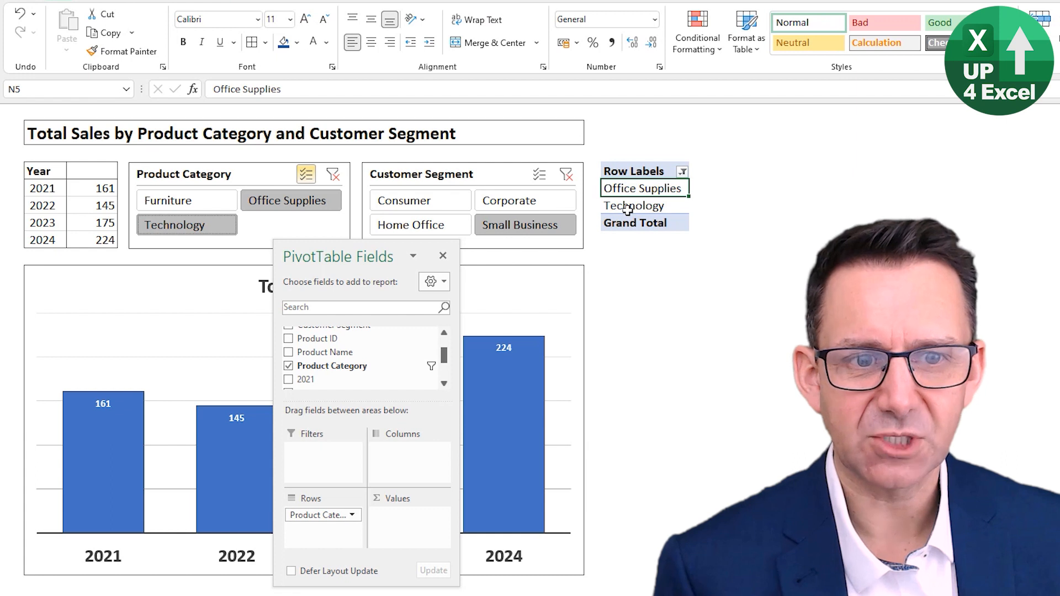
click(628, 207)
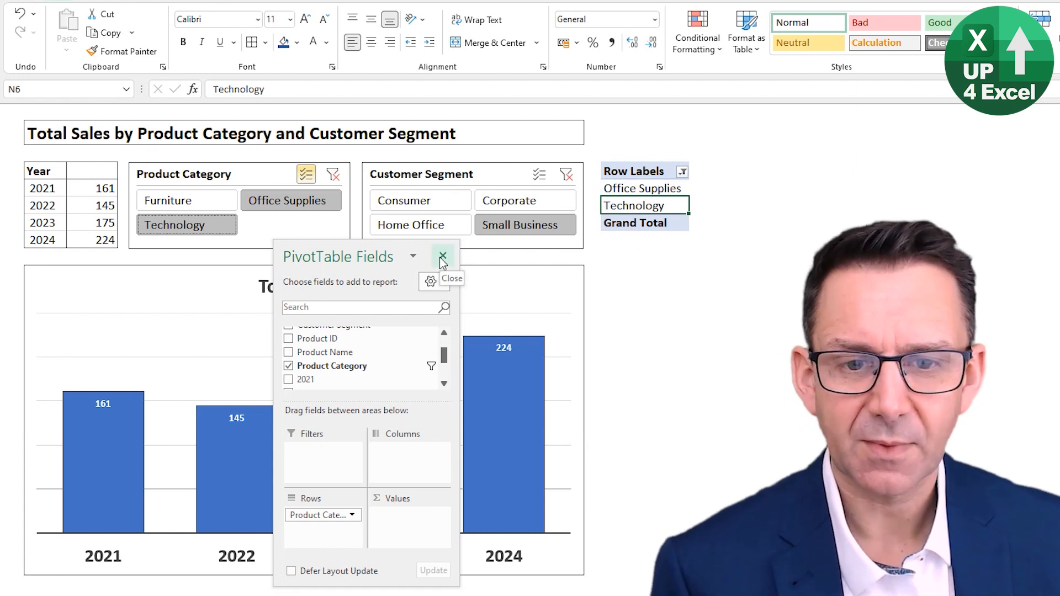
click(620, 137)
Step: Turn off the new PivotTable's grand totals for both rows and columns
click(627, 206)
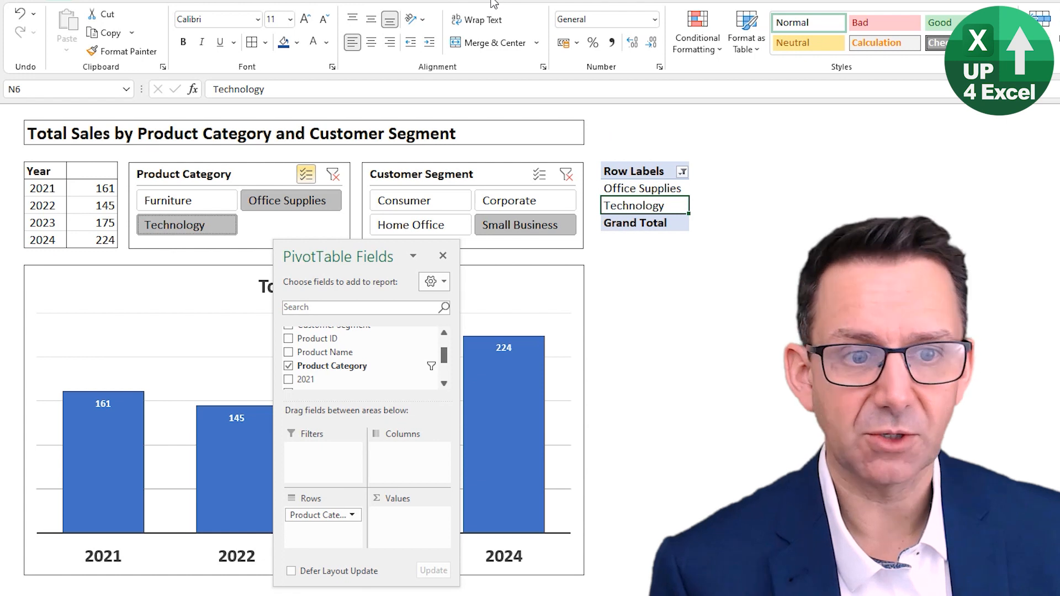
click(500, 15)
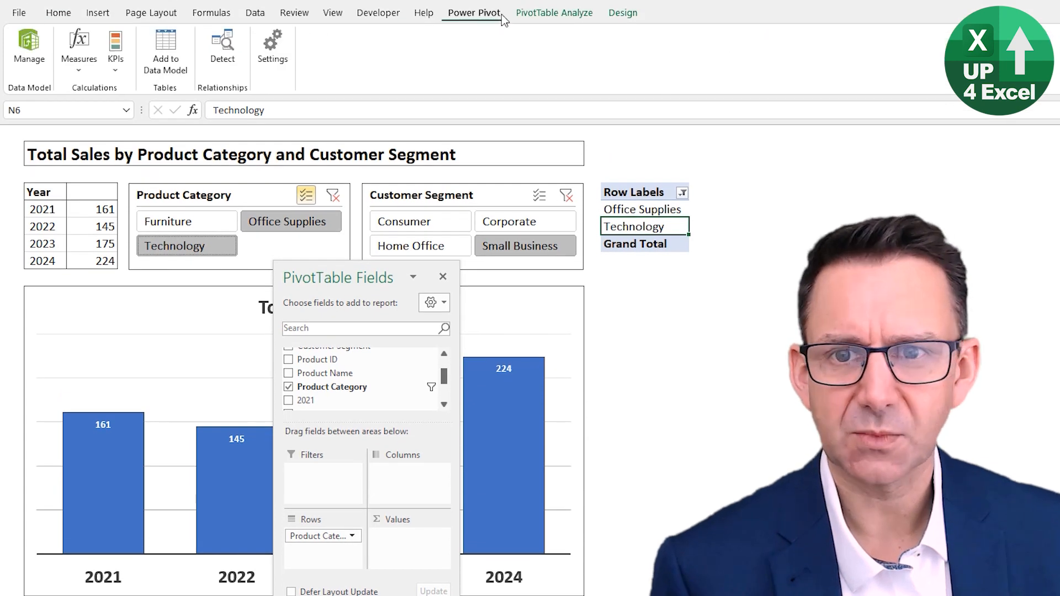
click(555, 12)
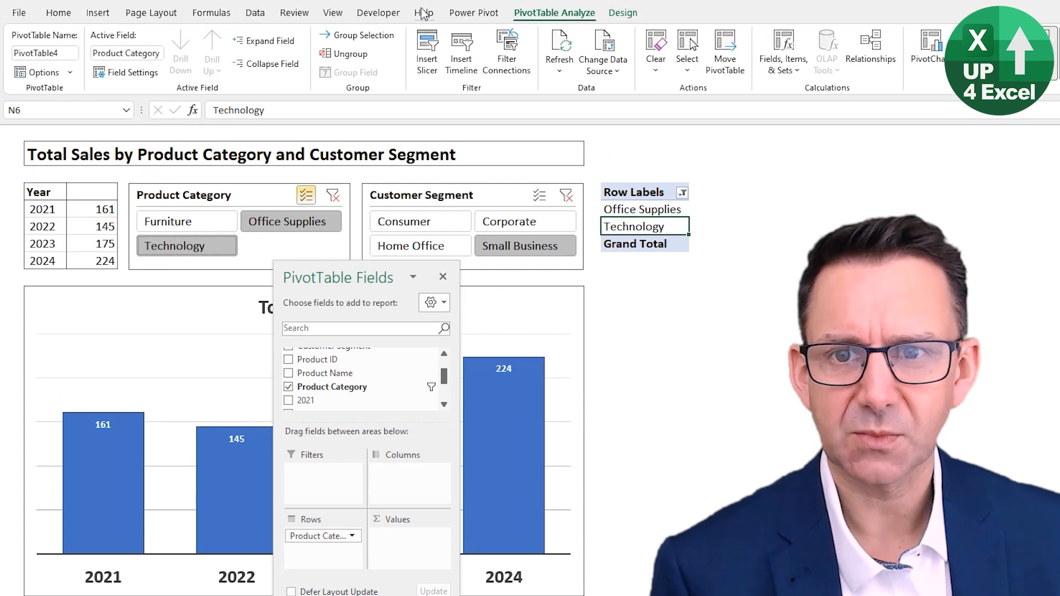
click(623, 13)
click(69, 71)
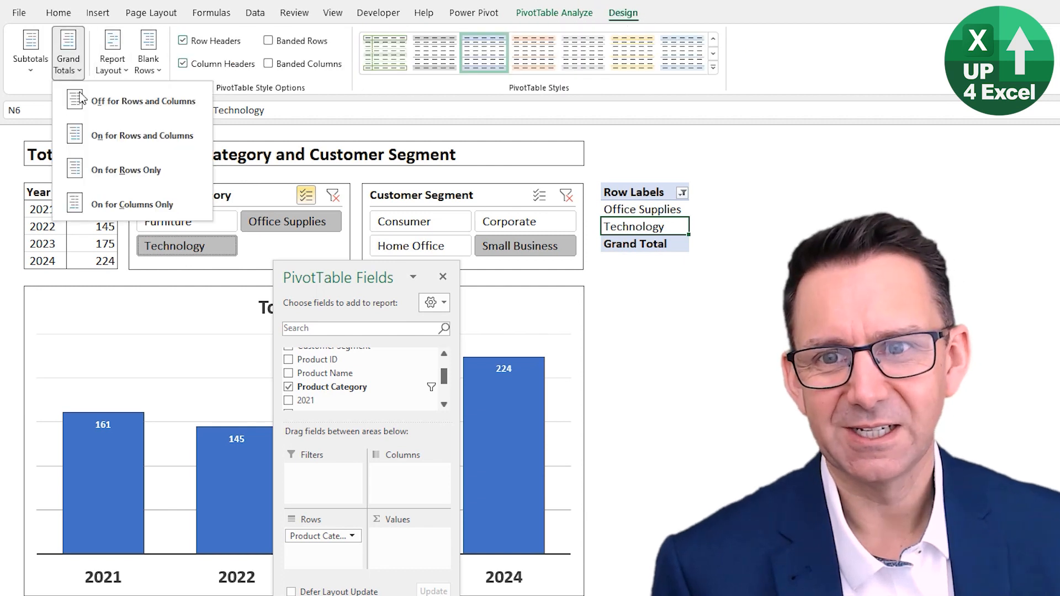
click(108, 104)
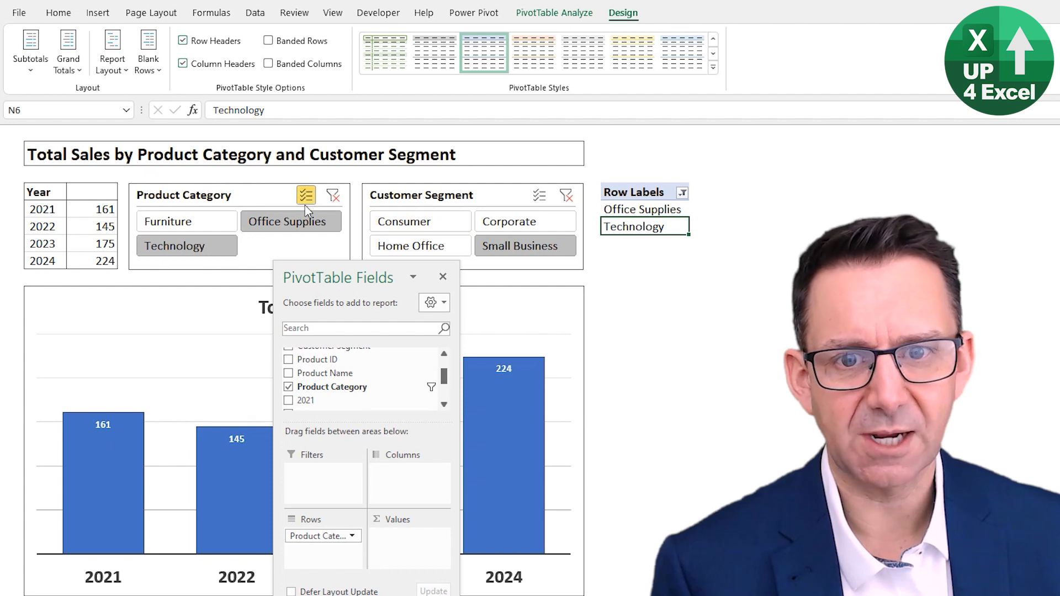
Step: Try different Product Category slicer combinations, finishing with Furniture, Office Supplies and Technology all selected
click(165, 221)
click(194, 236)
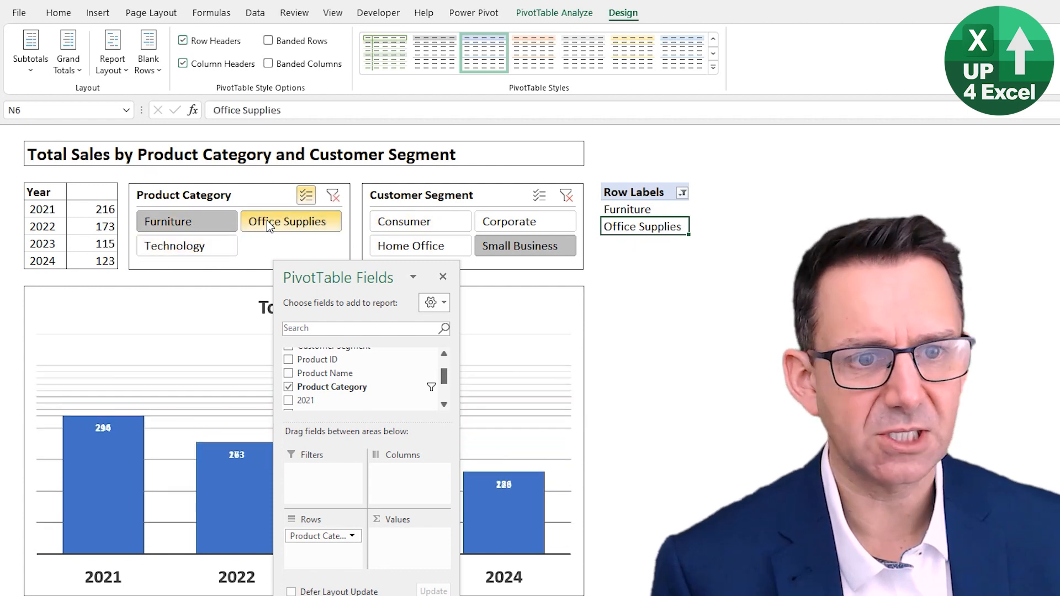
click(267, 220)
click(202, 221)
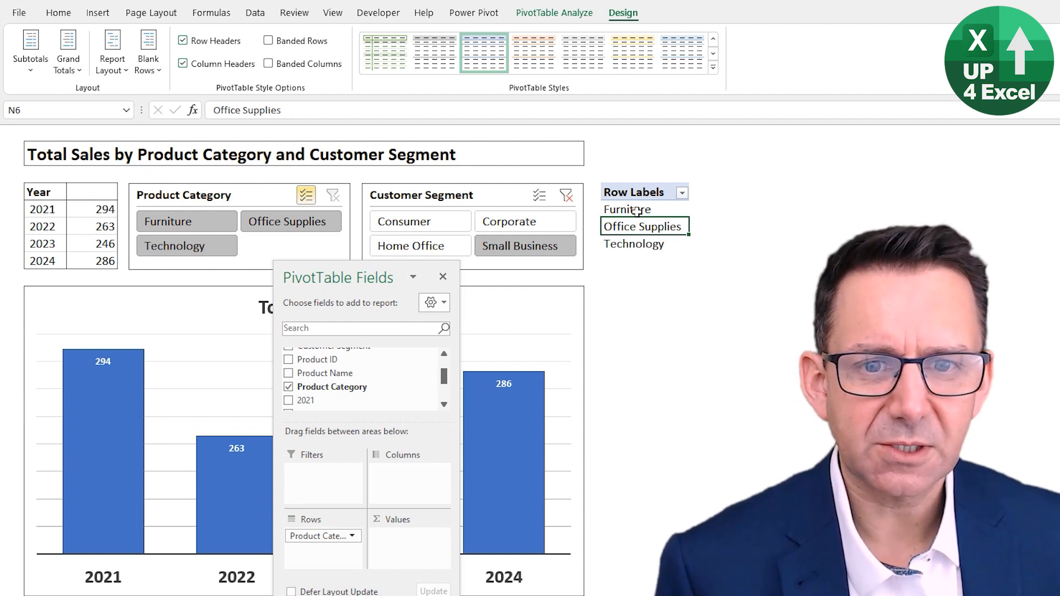
Step: Start a TEXTJOIN formula in N2 with ", " as the delimiter and TRUE to ignore empty cells
click(638, 162)
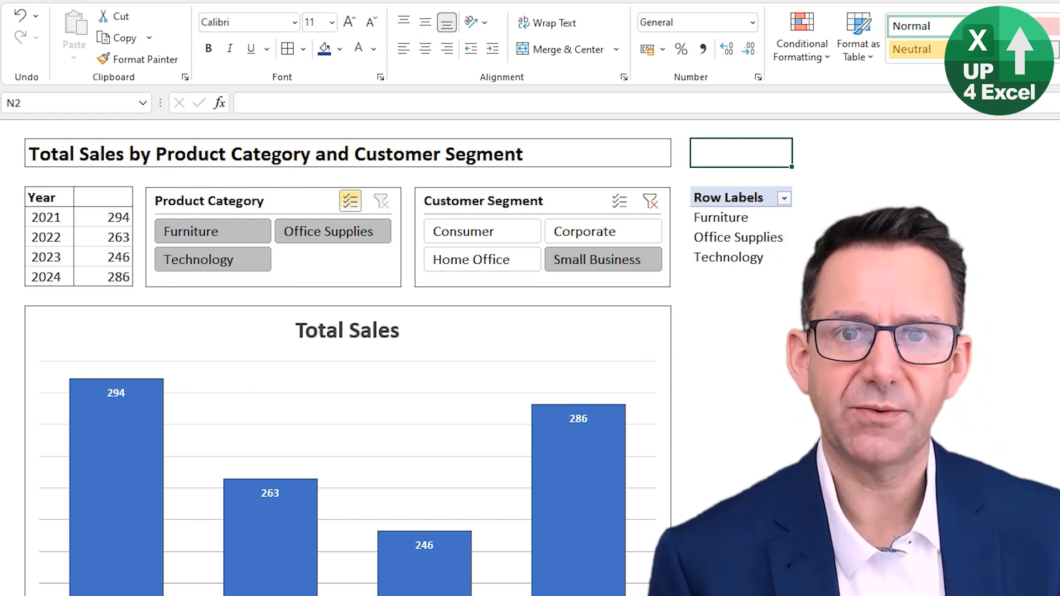
text(=text)
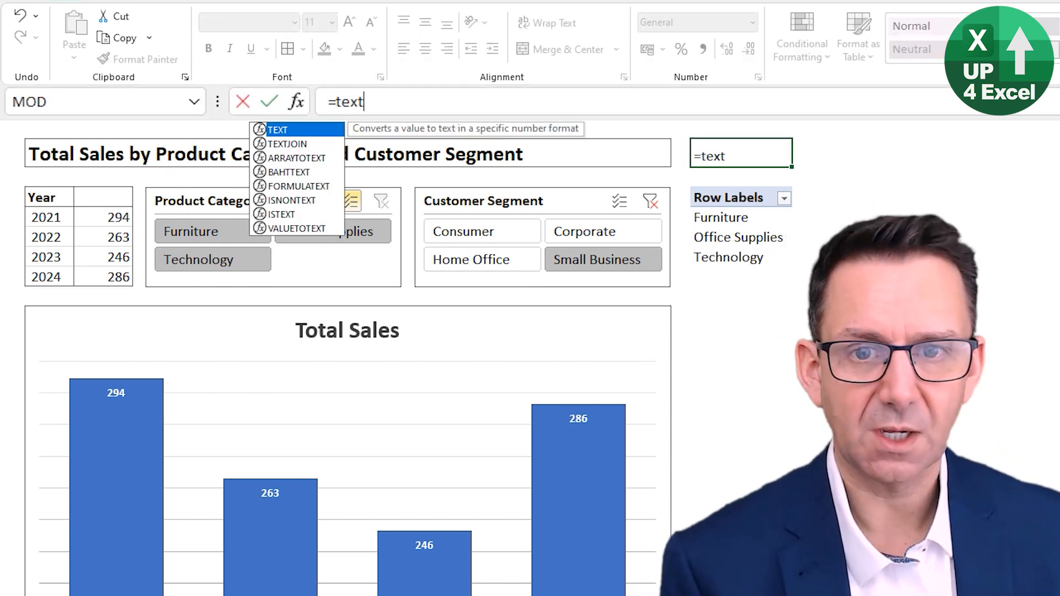
key(Down)
key(Tab)
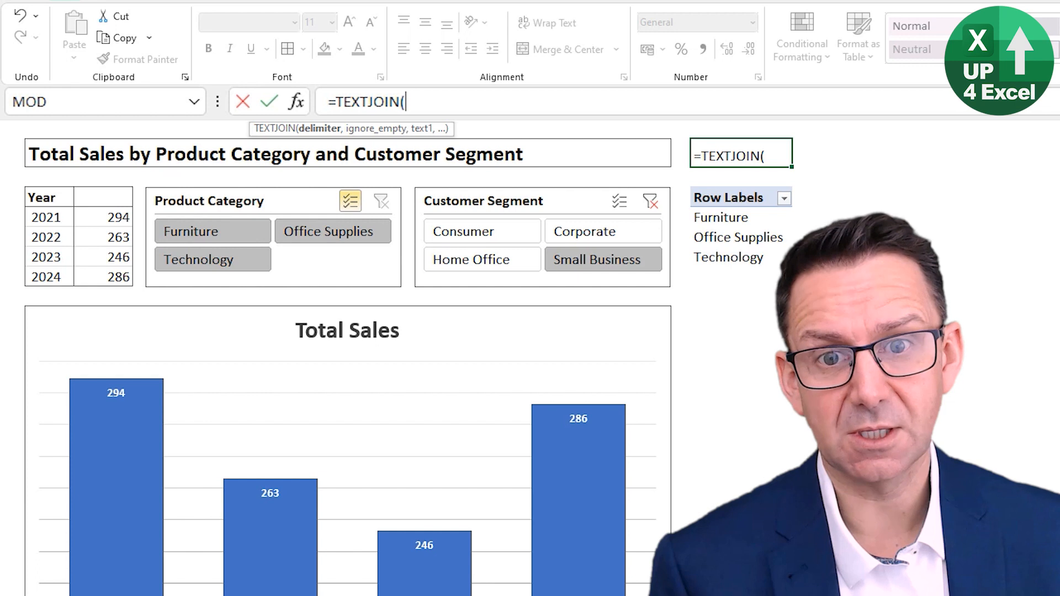
text(")
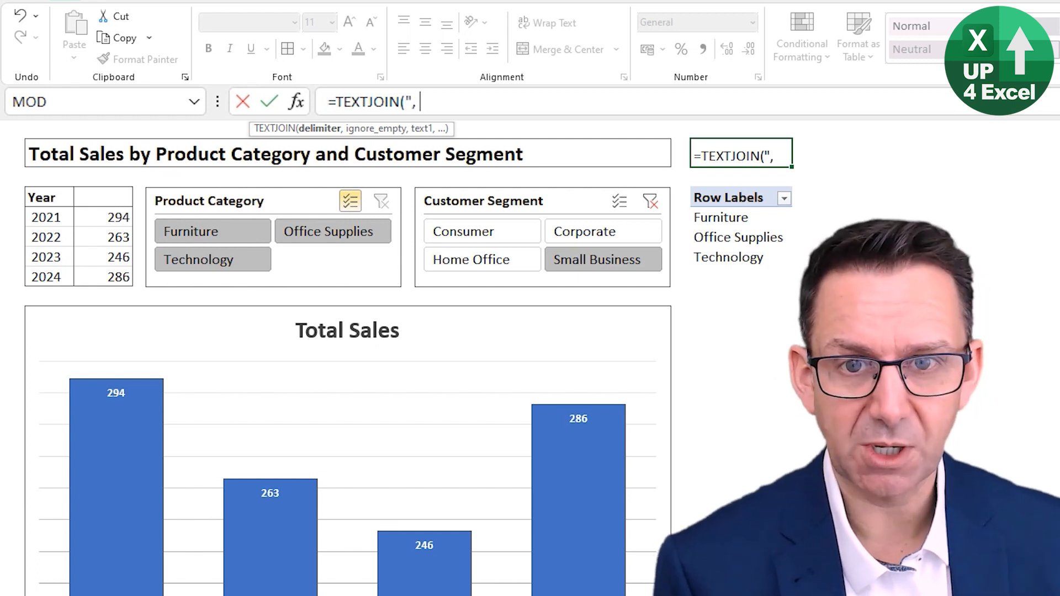
text(, ")
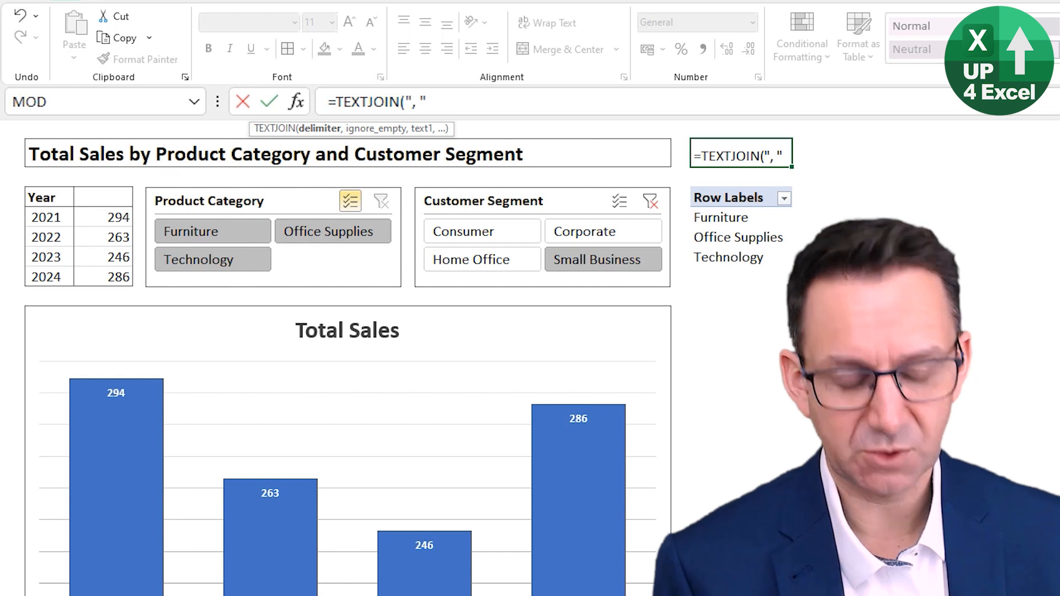
text(,)
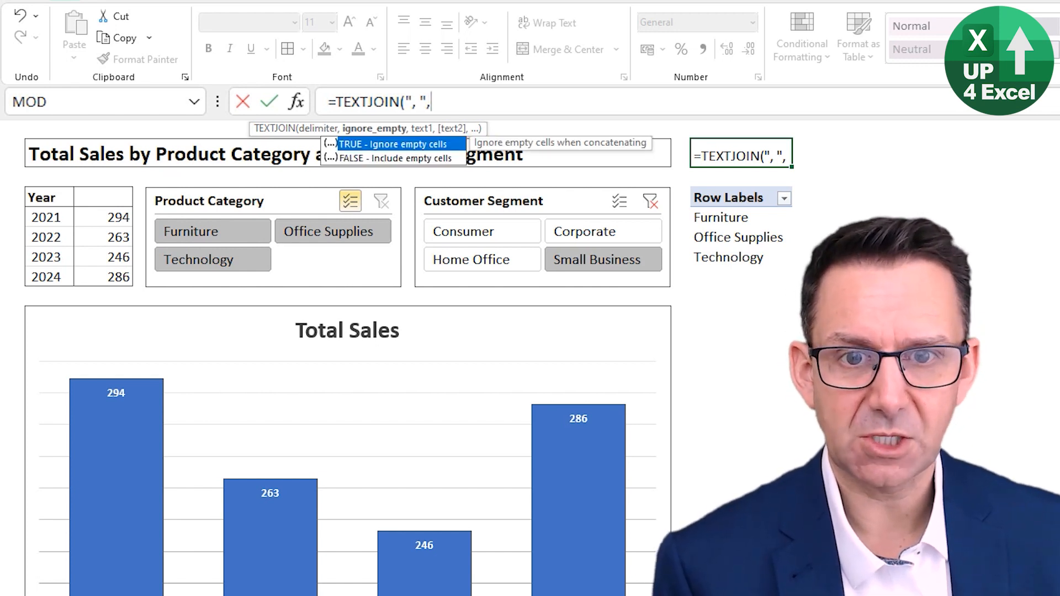
key(Tab)
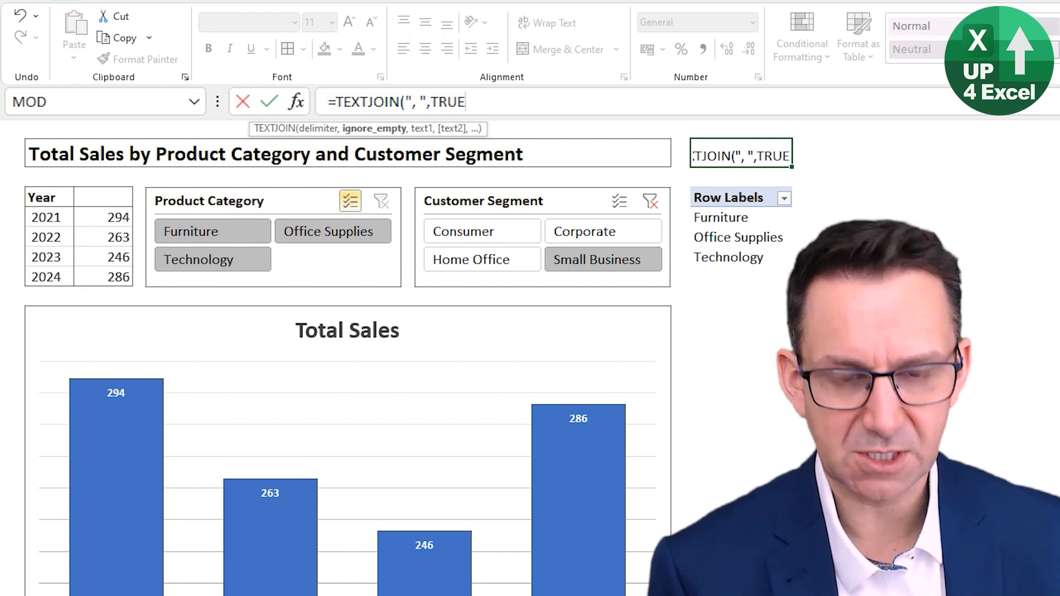
text(,)
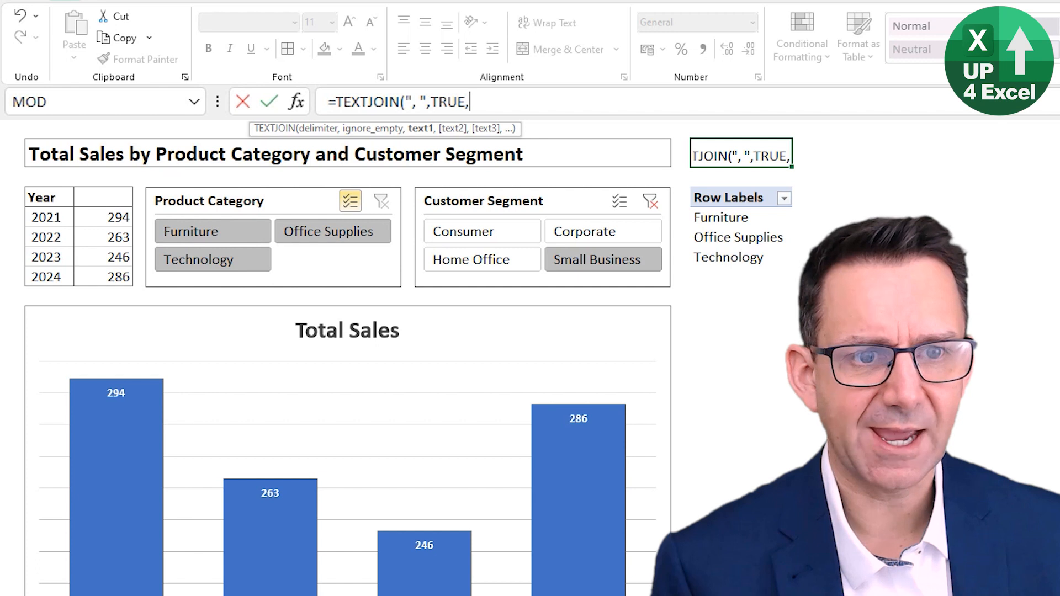
Step: Reference N5:N14 as the text to join, covering the PivotTable labels and spare cells below
key(Down)
key(Down)
key(Down)
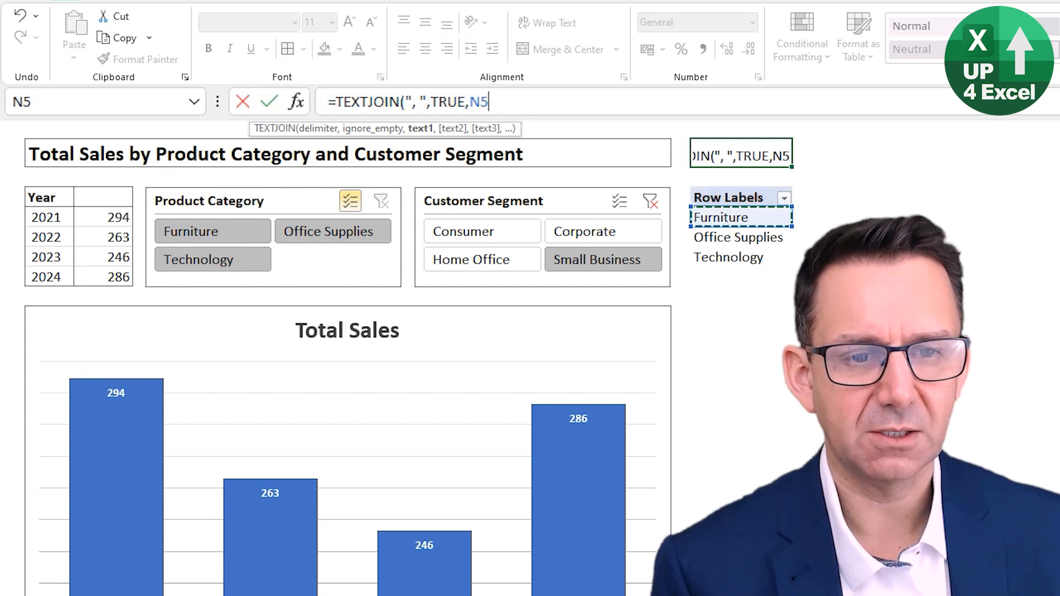
key(shift+Down)
key(shift+Down)
key(shift+Down)
key(shift+Down)
key(shift+Down)
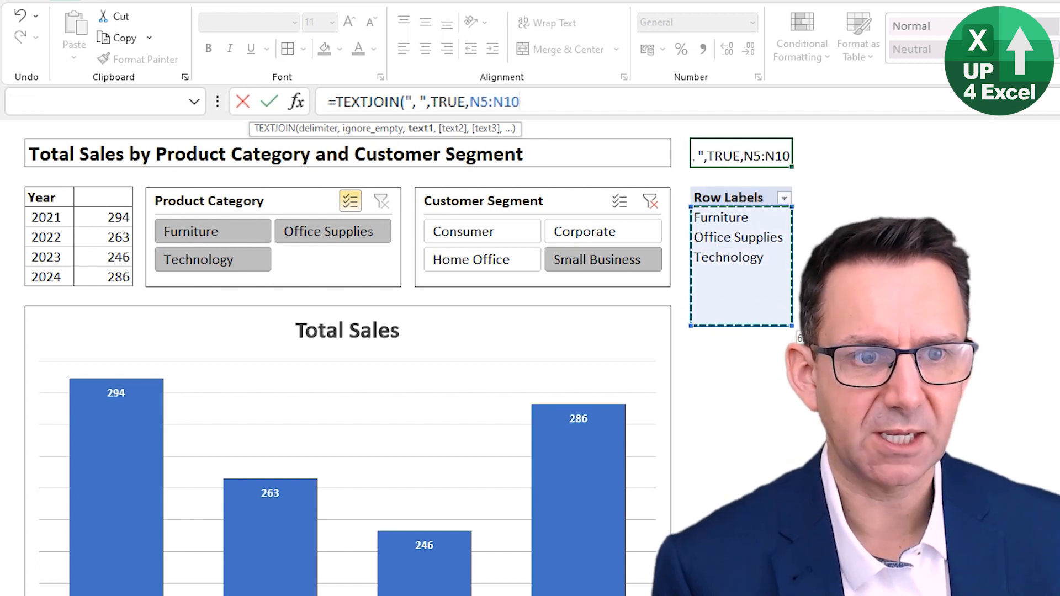
key(shift+Down)
key(shift+Up)
key(shift+Up)
key(shift+Up)
key(shift+Up)
key(shift+Up)
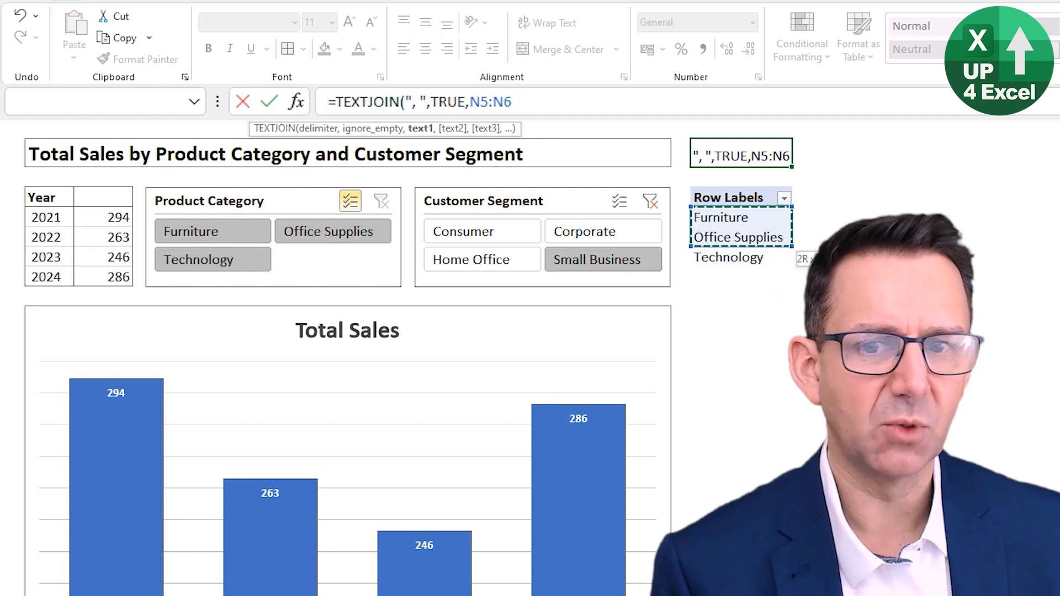
key(shift+Down)
key(shift+Down)
key(shift+Down)
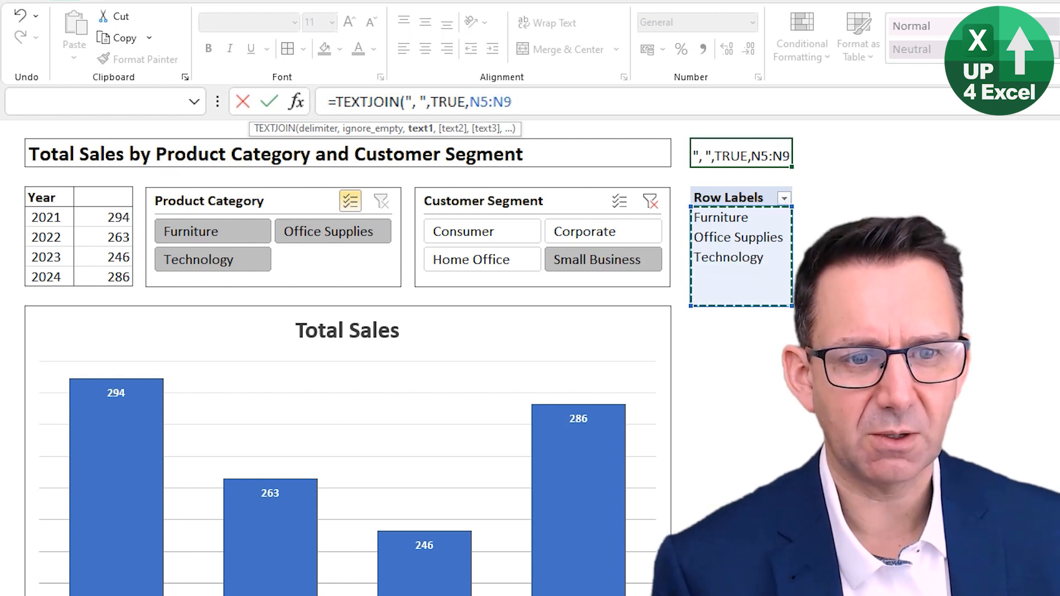
key(shift+Down)
key(shift+Down)
key(shift+Down)
key(shift+Down)
key(shift+Down)
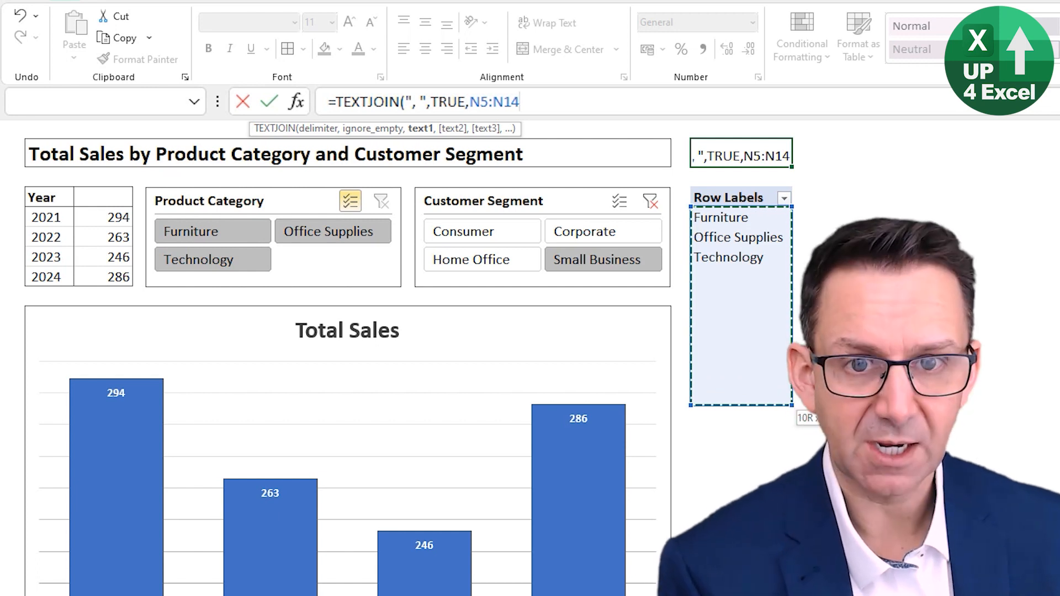
Step: Make the range absolute as $N$5:$N$14 and complete the TEXTJOIN formula in N2
key(F4)
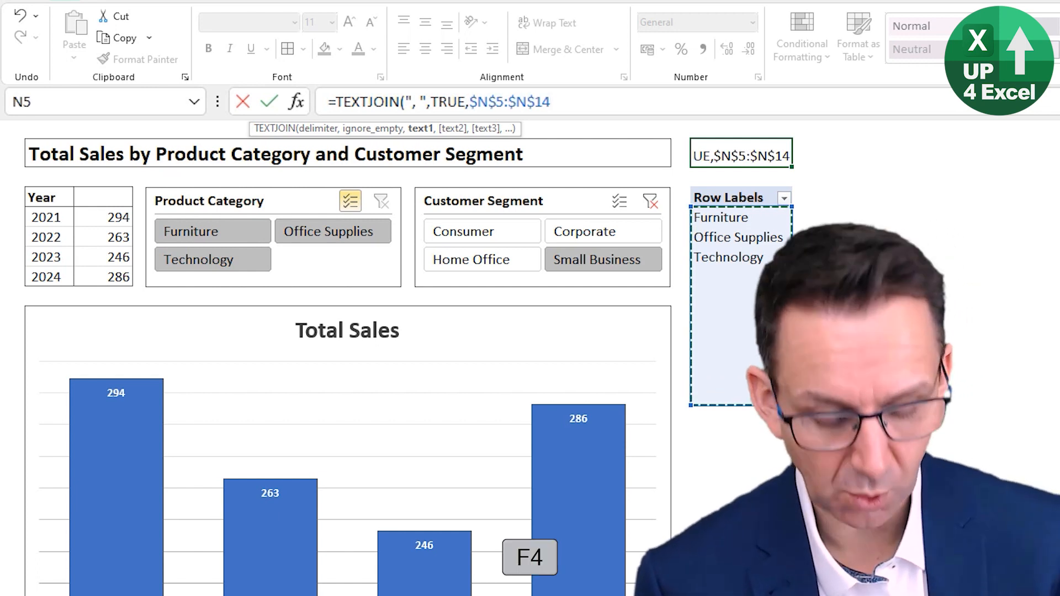
text())
key(Return)
key(Up)
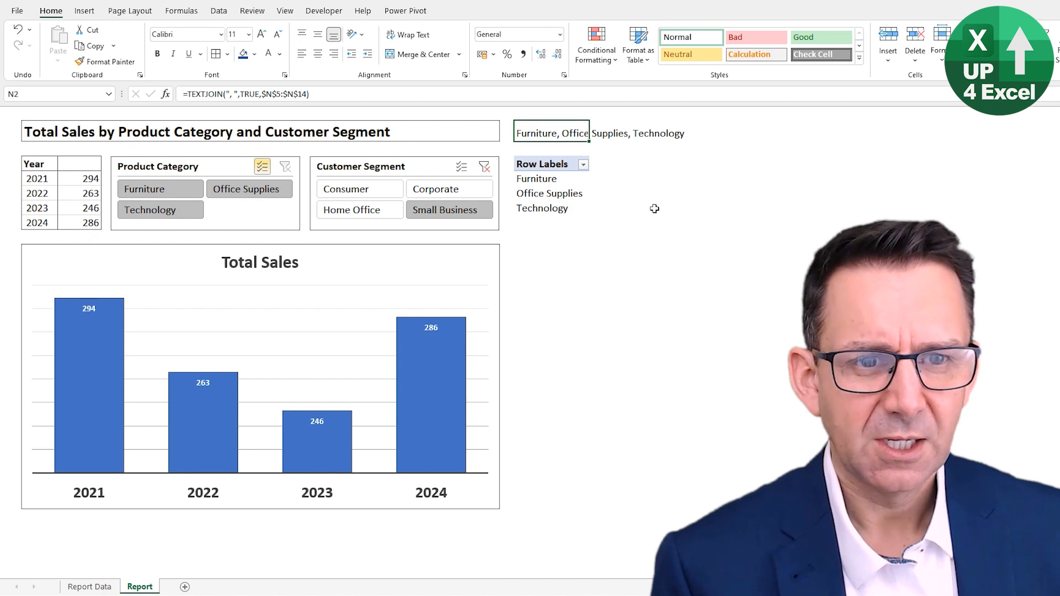
key(Down)
key(Up)
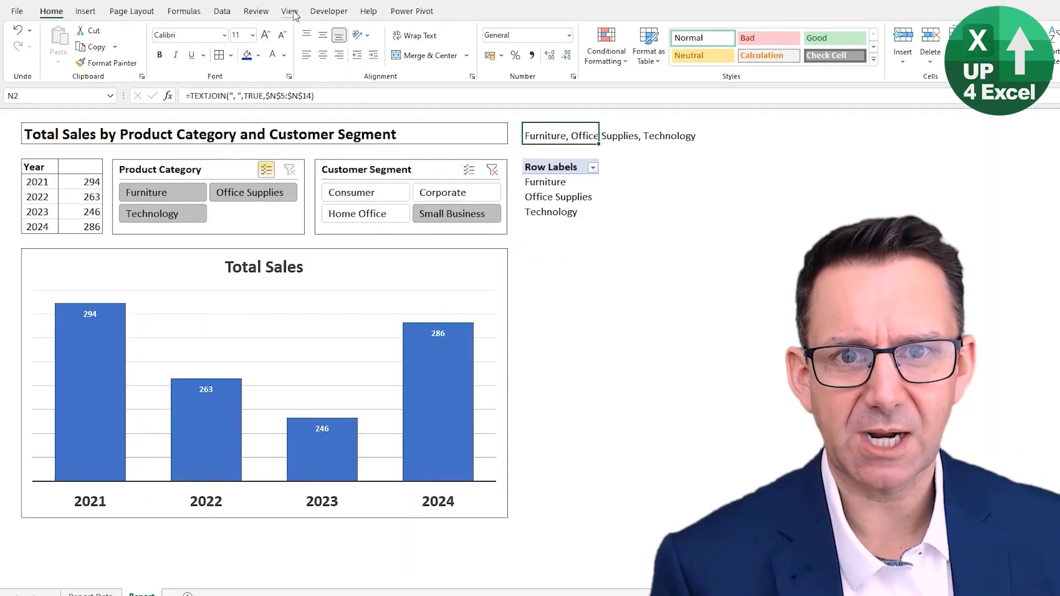
Step: Show the worksheet's row and column headings, and copy the formula and PivotTable in N2:N7 to O2
click(285, 11)
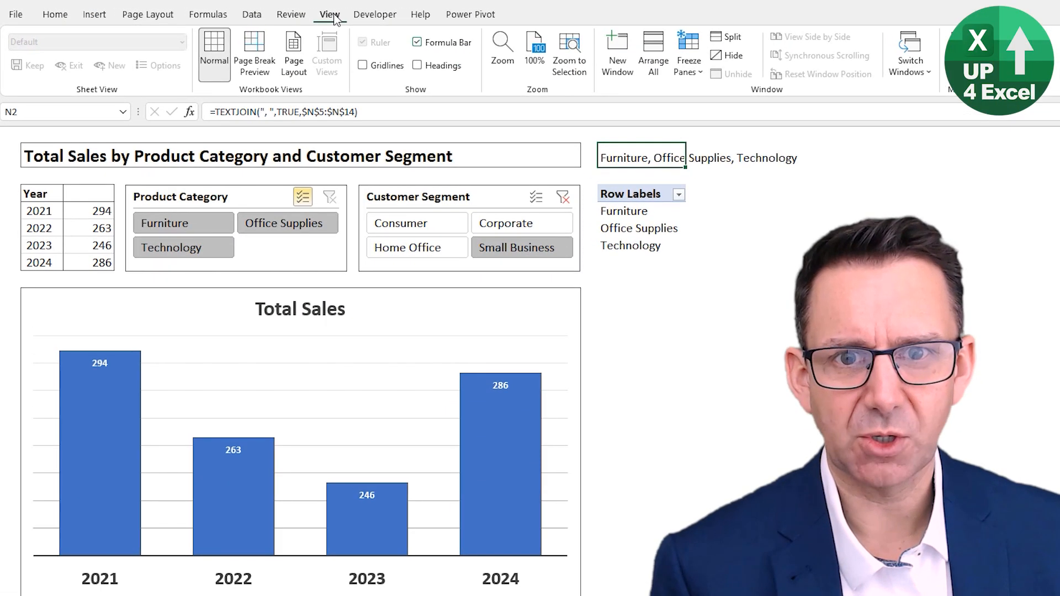
click(418, 66)
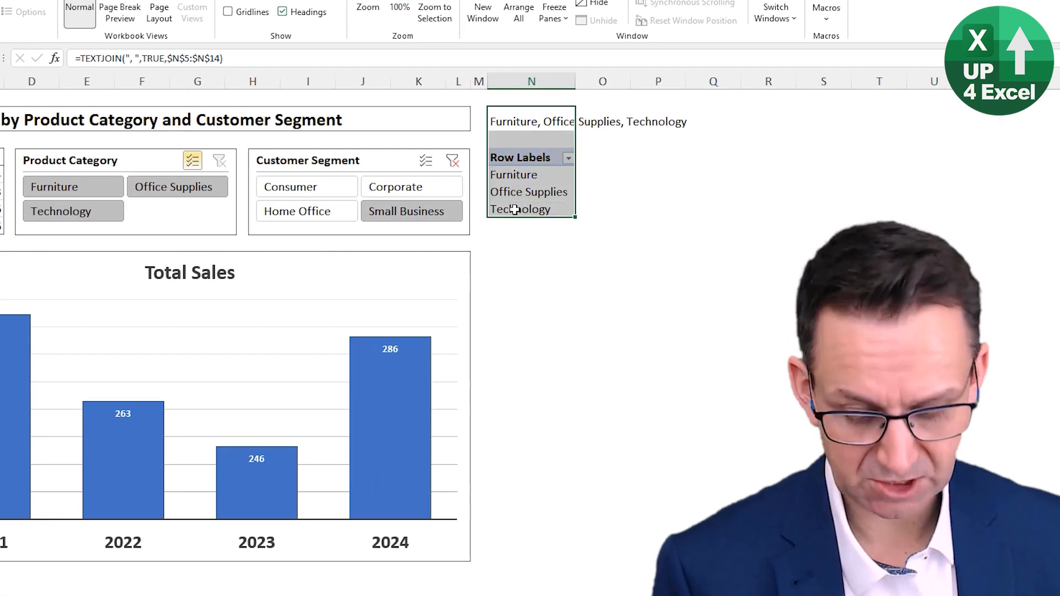
key(ctrl+c)
click(611, 124)
key(ctrl+v)
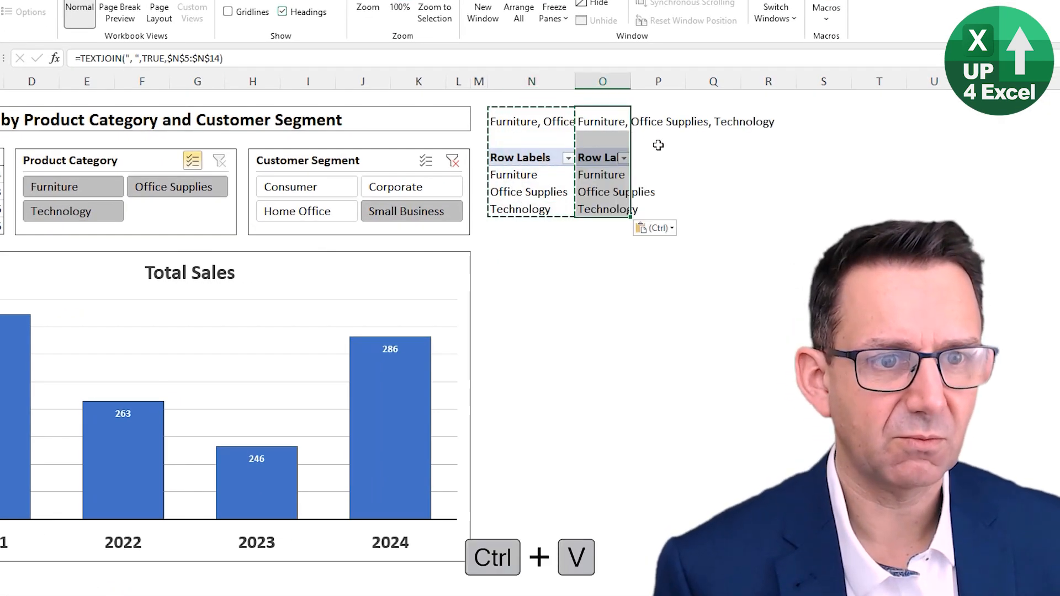
Step: Adjust column O's width to fit the copied PivotTable's row labels
double_click(631, 83)
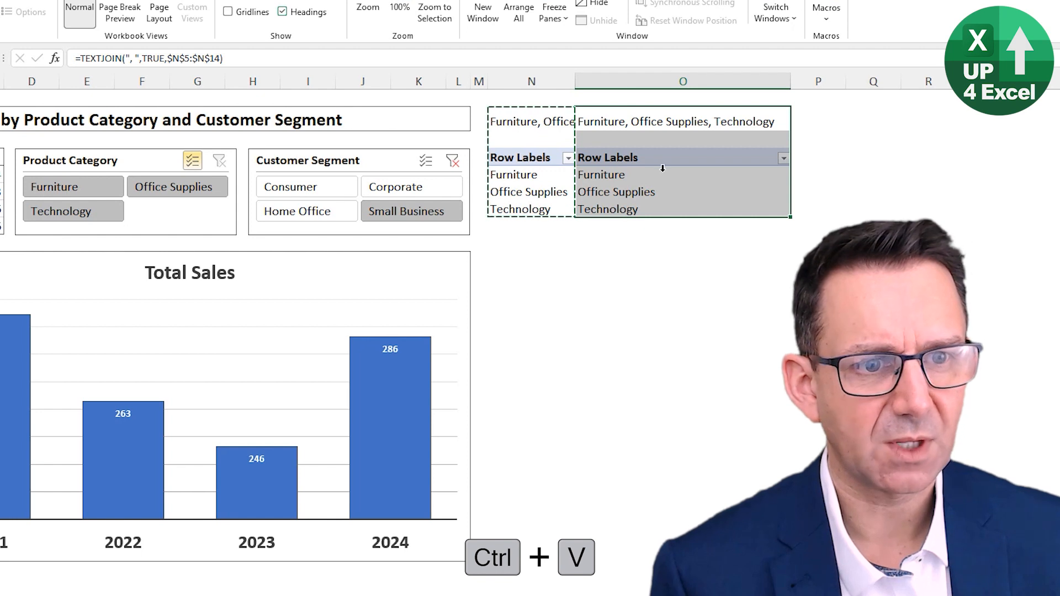
drag(663, 175, 685, 209)
drag(688, 83, 681, 83)
key(Return)
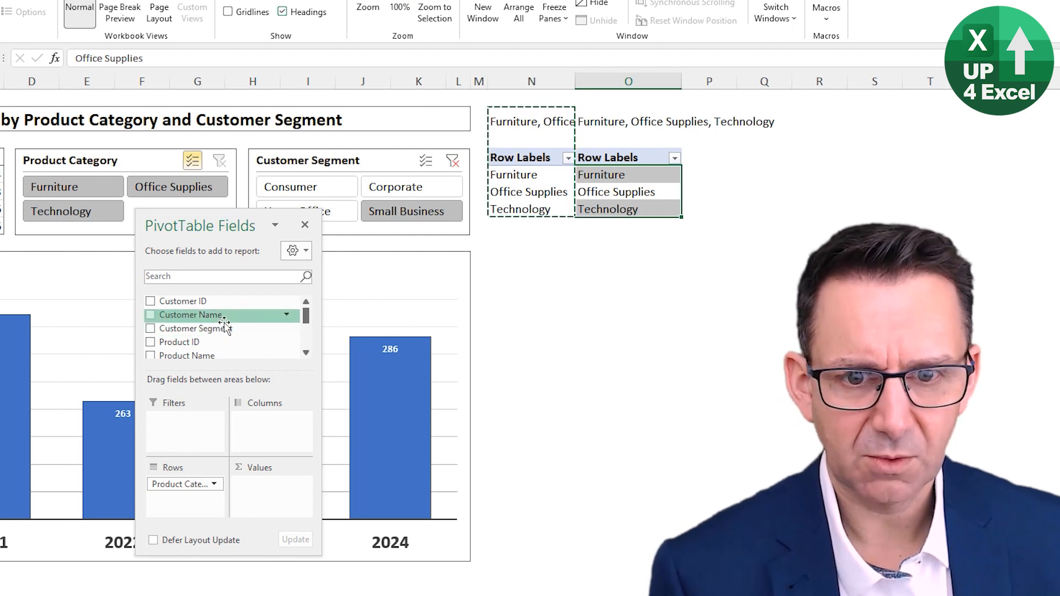
Step: Replace Product Category with Customer Segment in the copied PivotTable's rows
drag(214, 480, 260, 373)
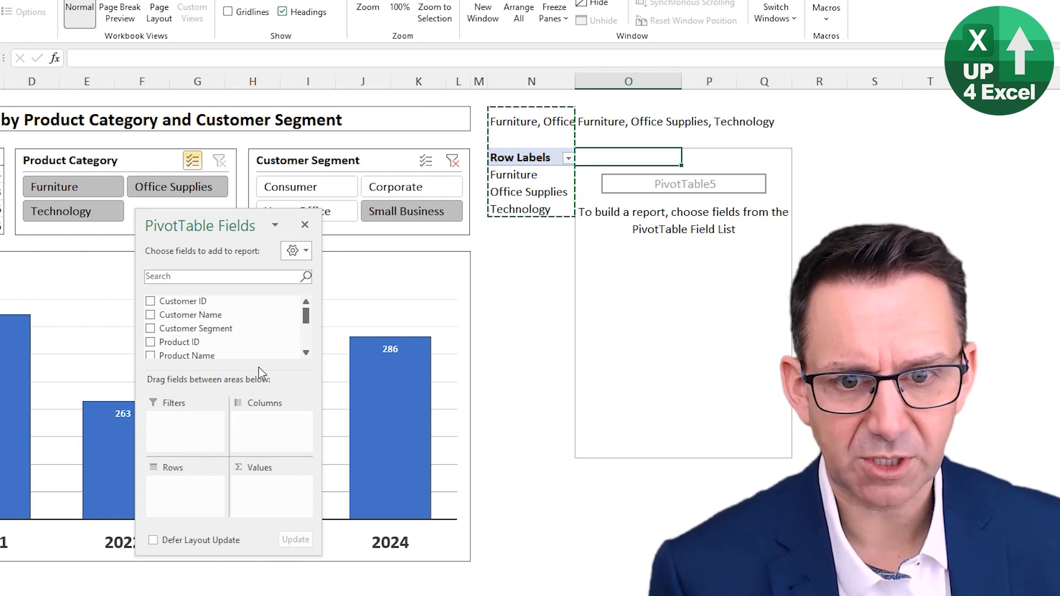
scroll(238, 337, down, 5)
scroll(238, 337, up, 5)
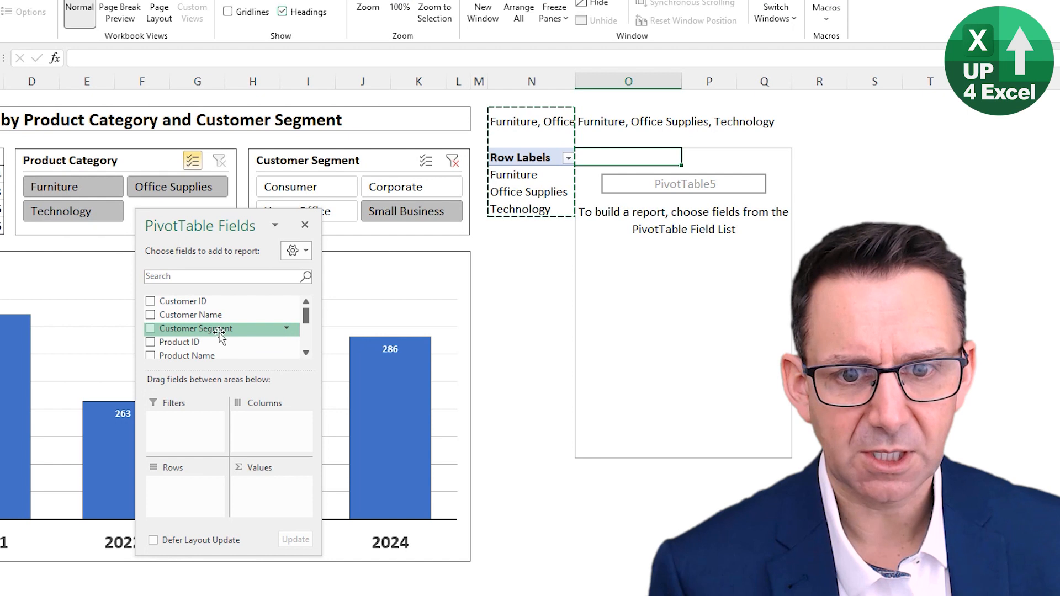
drag(220, 332, 179, 493)
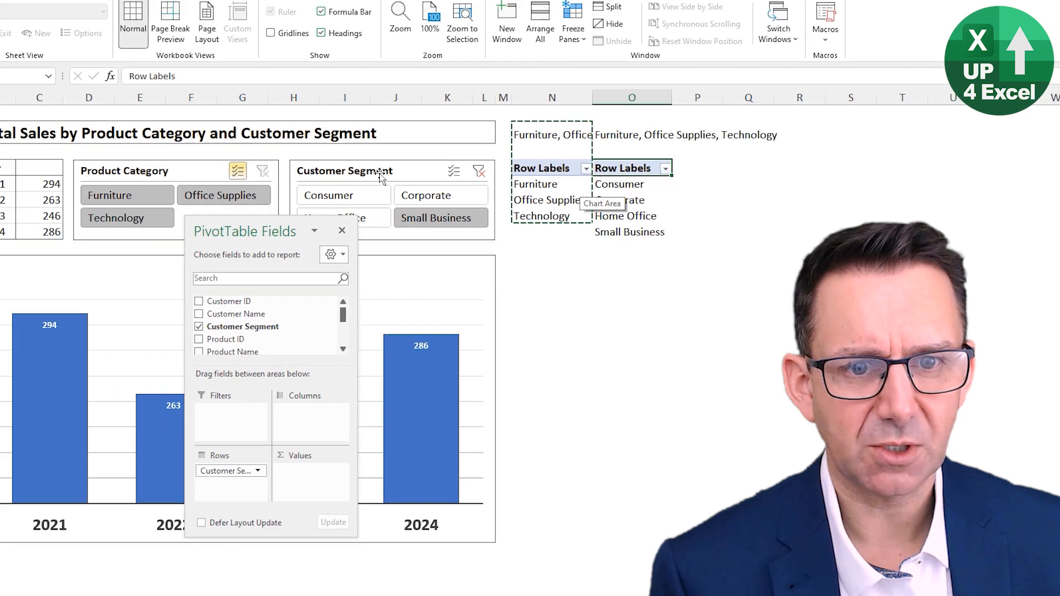
Step: Connect the Customer Segment slicer to PivotTable5 through its report connections
click(328, 168)
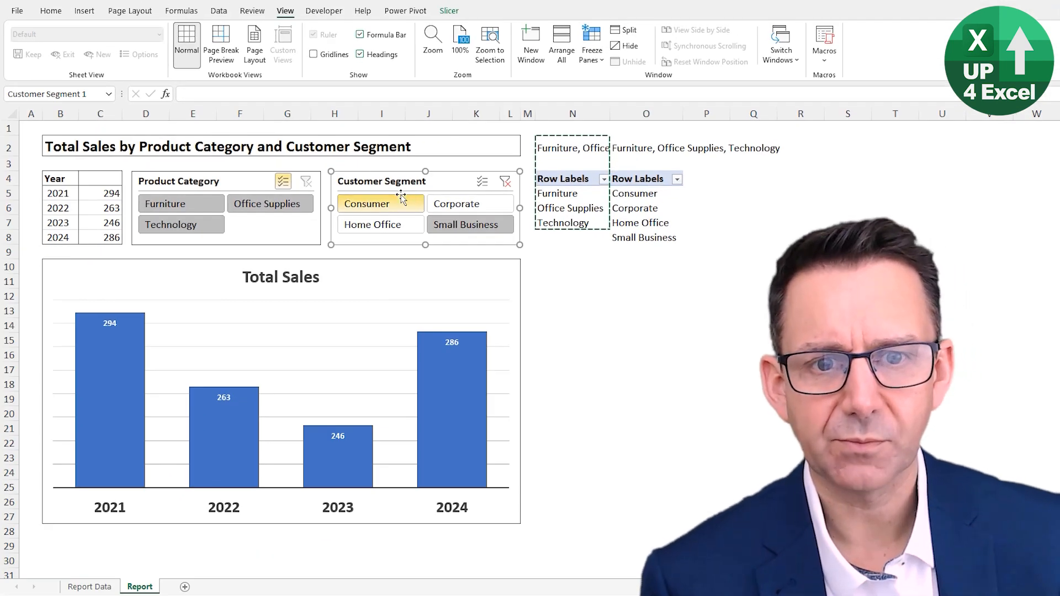
click(449, 12)
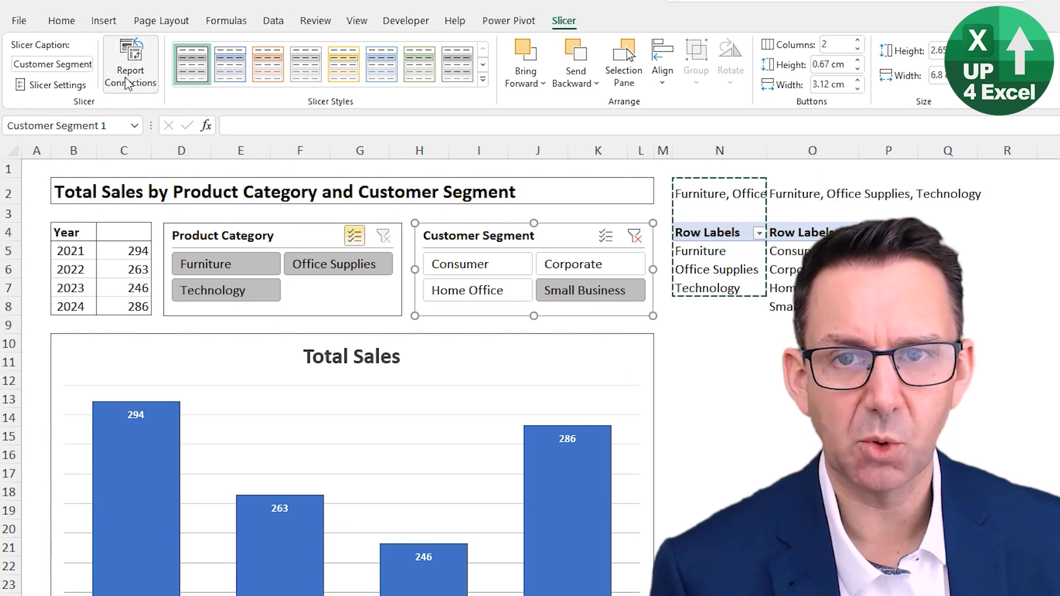
click(128, 84)
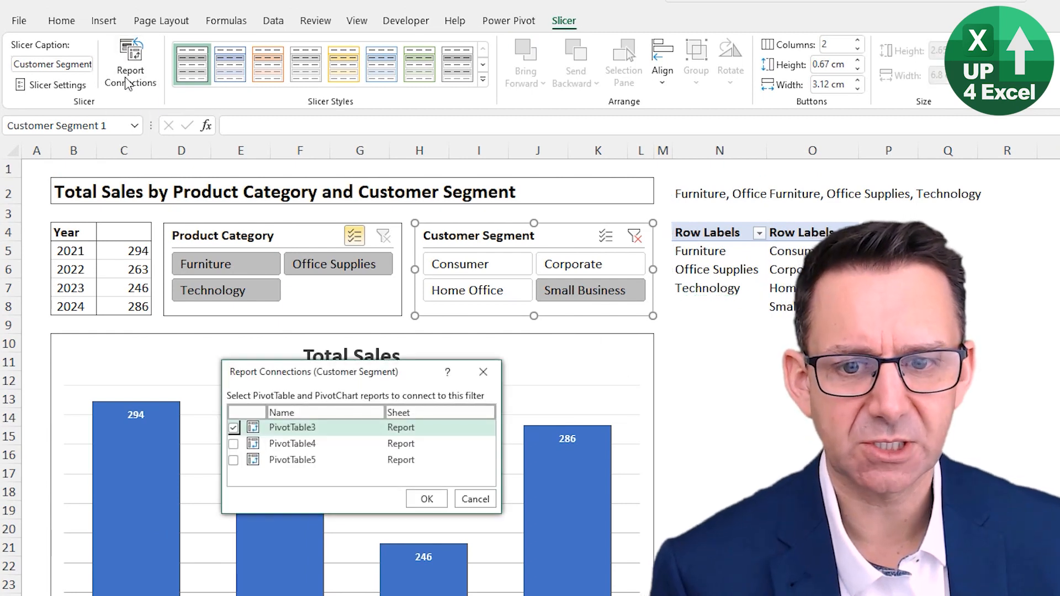
click(233, 460)
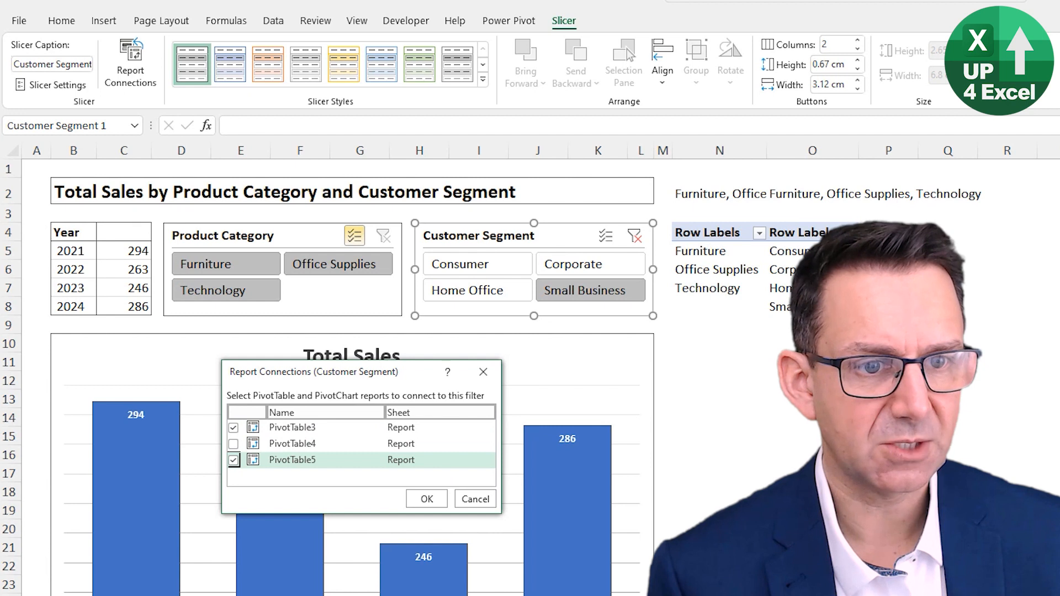
click(427, 499)
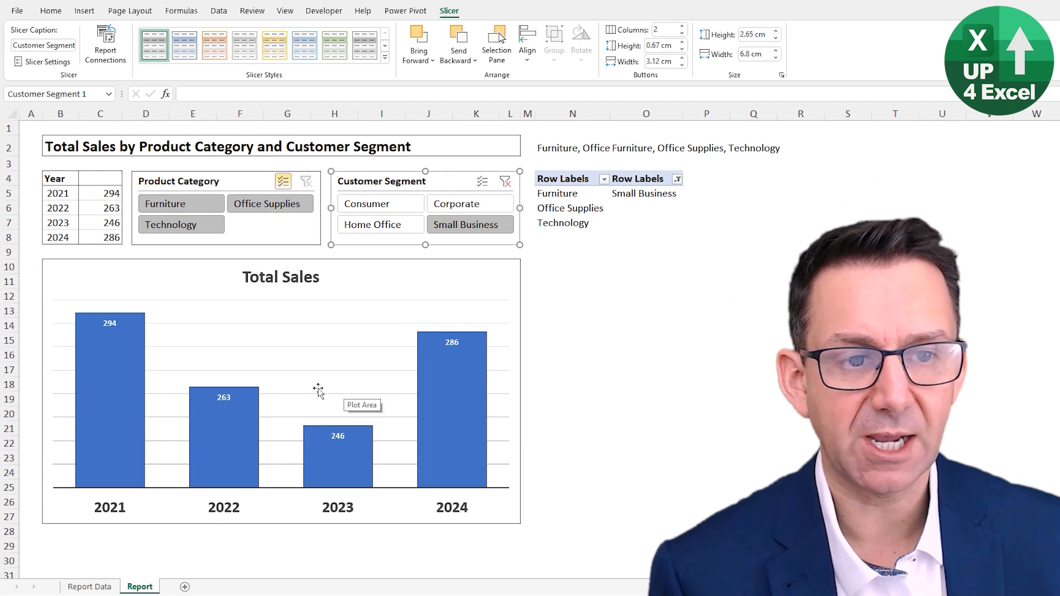
Step: Change the TEXTJOIN formula in O2 so that it joins the range $O$5:$O$14
click(642, 194)
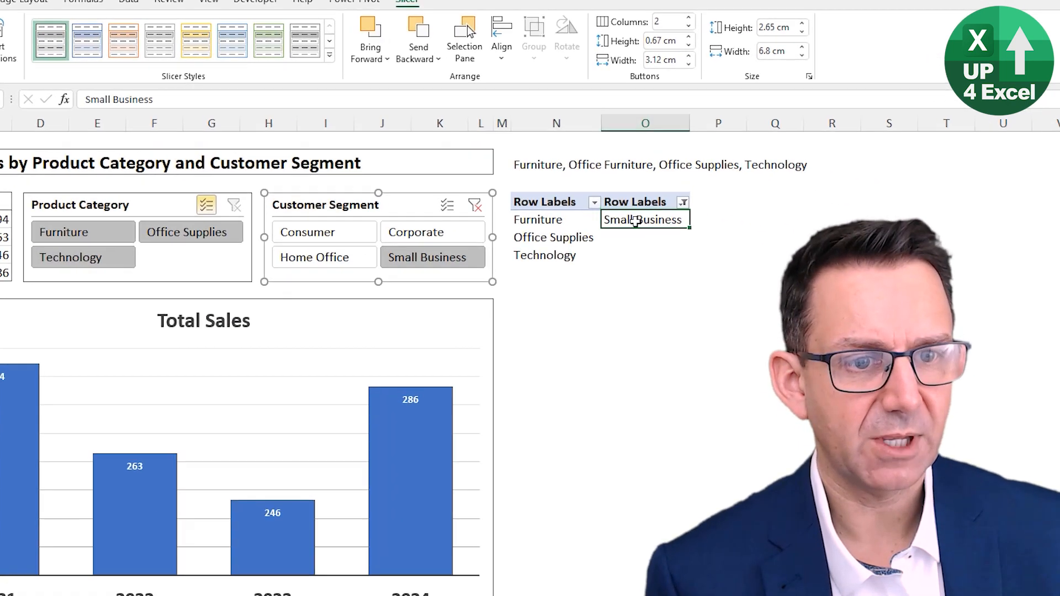
click(637, 152)
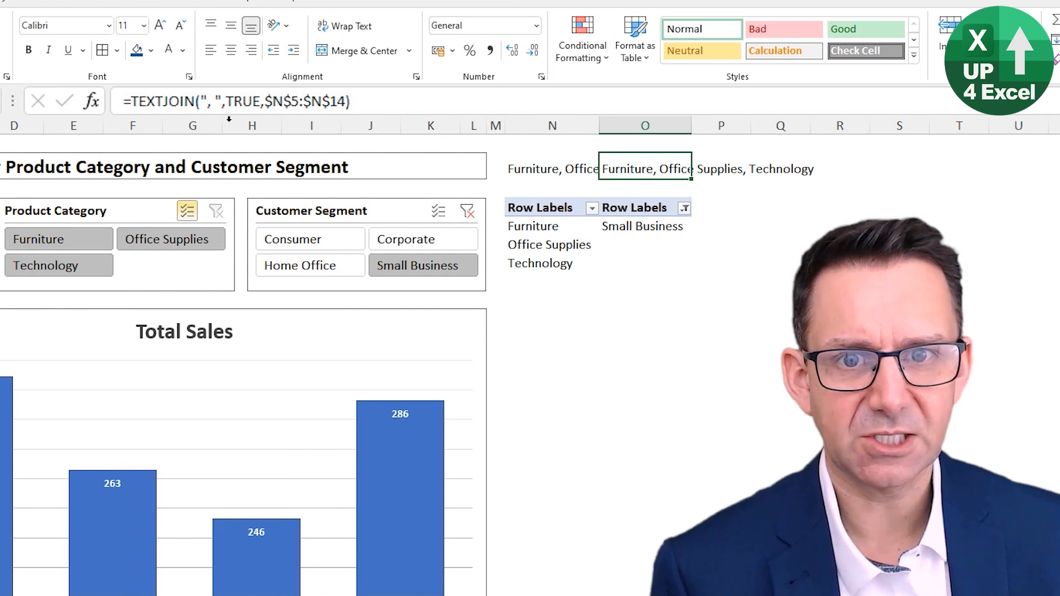
click(272, 102)
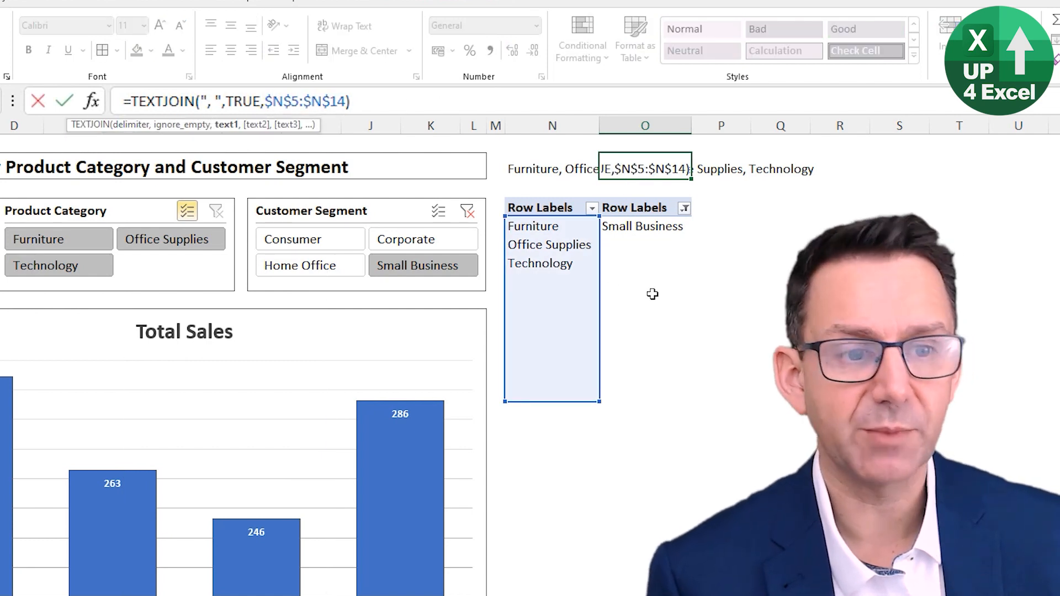
drag(601, 275, 657, 275)
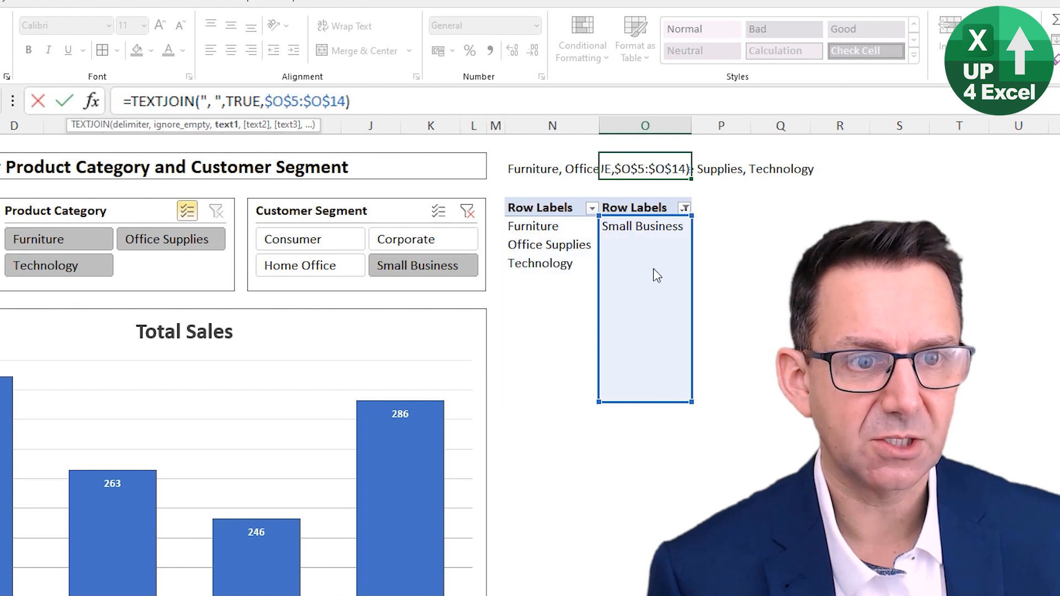
key(Return)
key(Up)
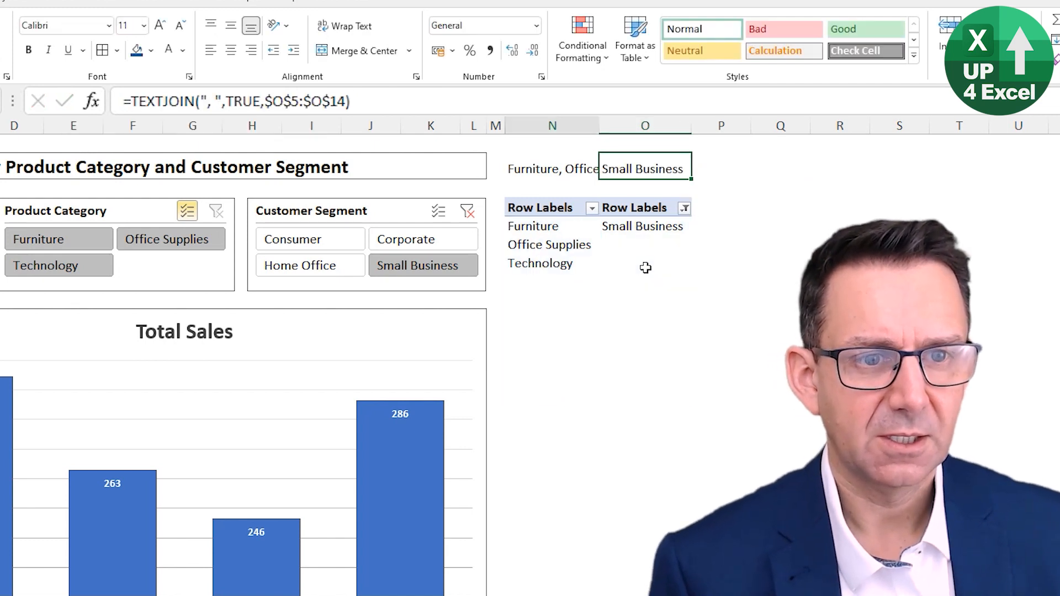
Step: Compare the TEXTJOIN formulas in N2 and O2
key(Left)
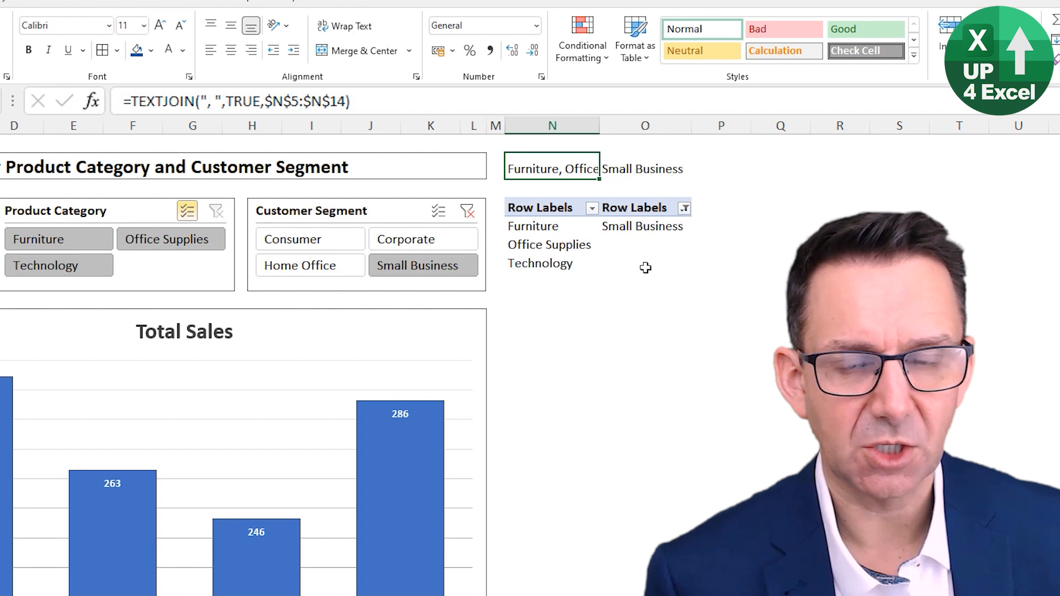
key(Right)
key(Left)
key(Right)
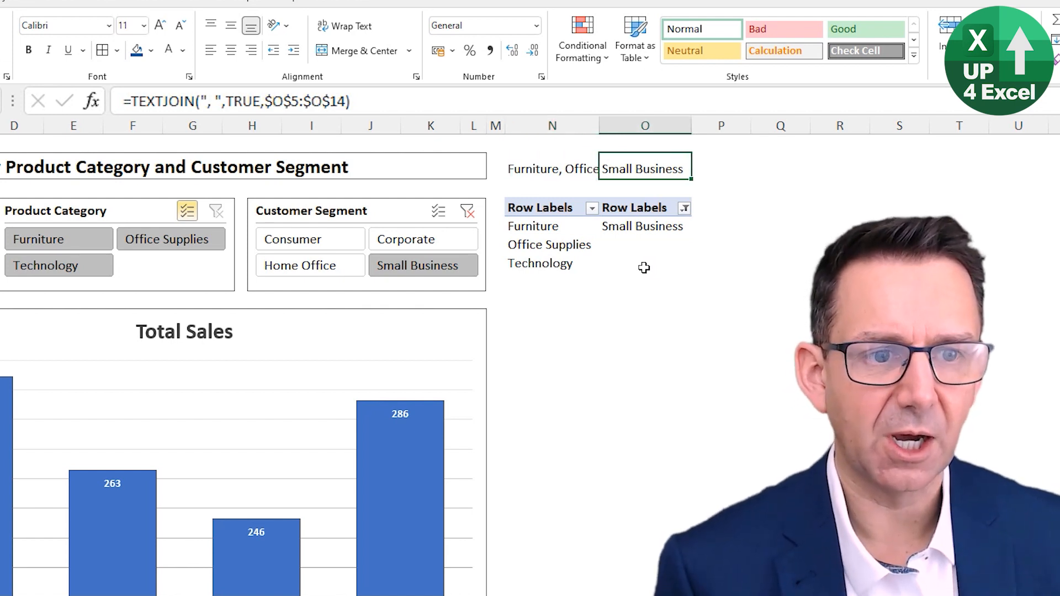
key(Left)
key(Right)
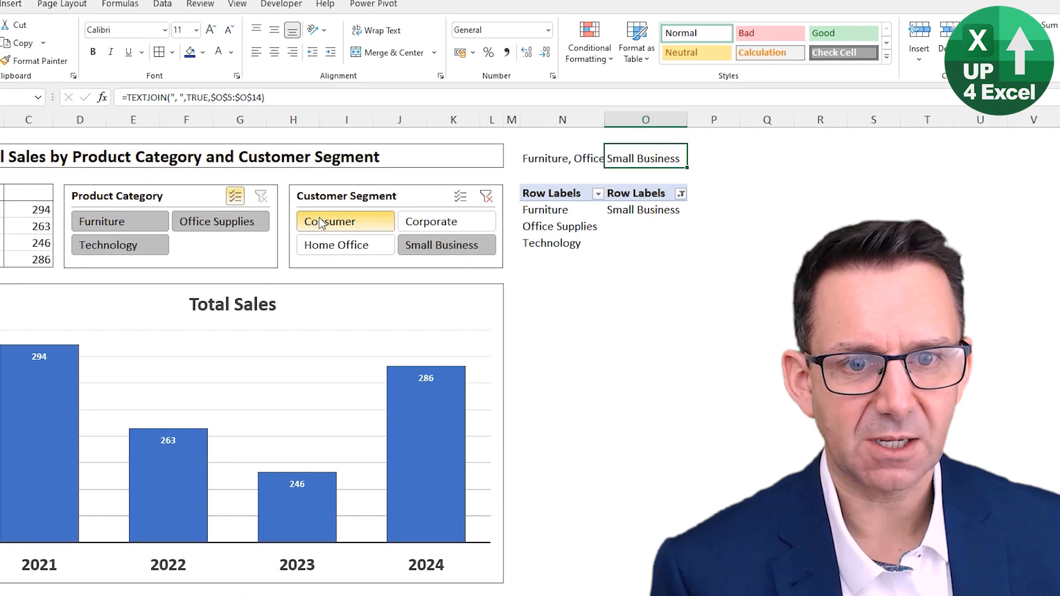
Step: Filter Customer Segment to Consumer, enable multi-select, and add Corporate, Small Business and Home Office
click(293, 239)
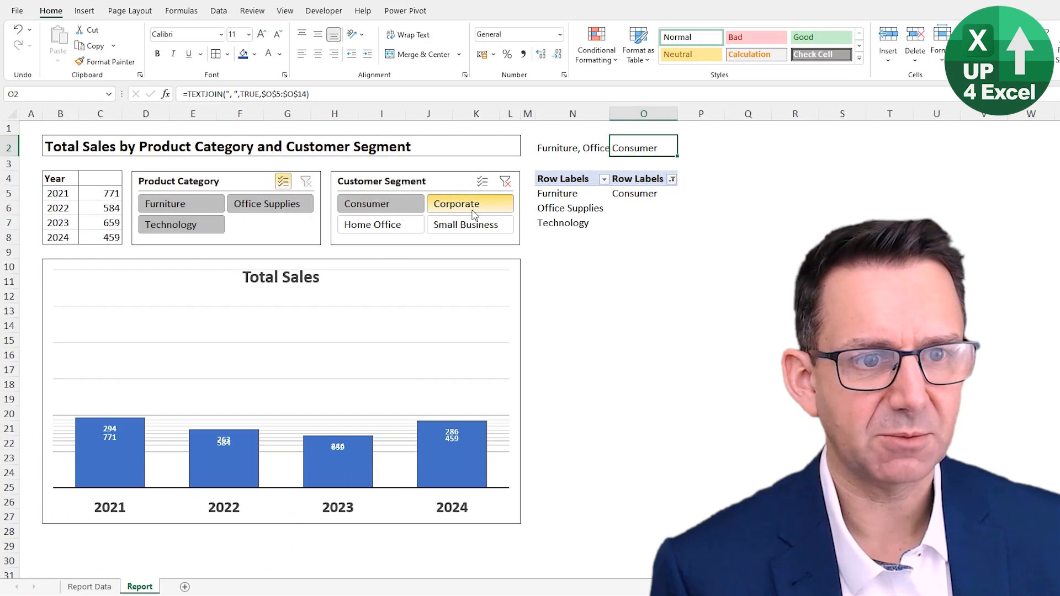
click(483, 181)
click(457, 203)
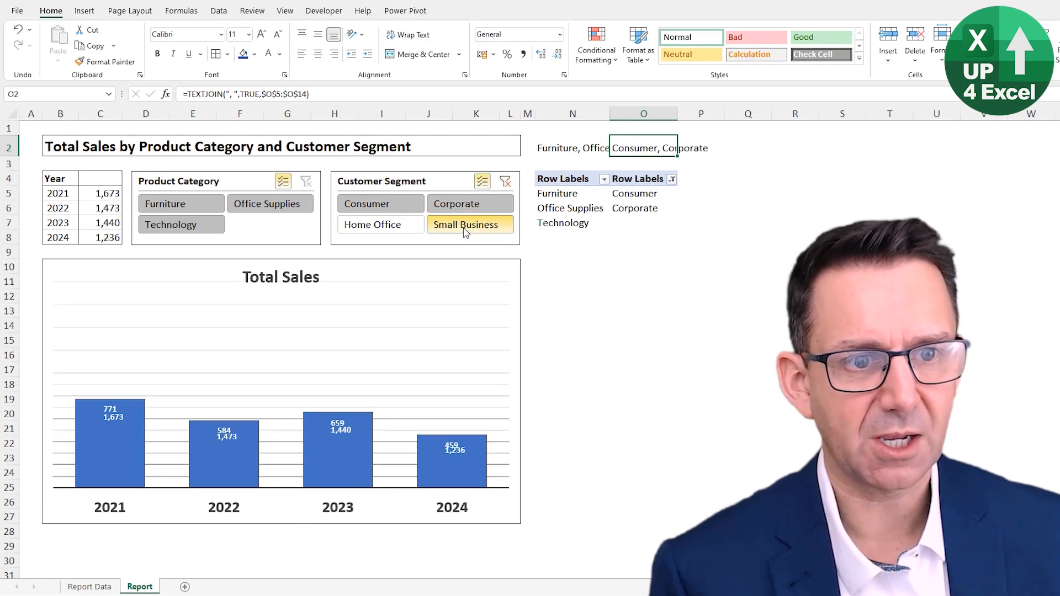
click(466, 225)
click(395, 229)
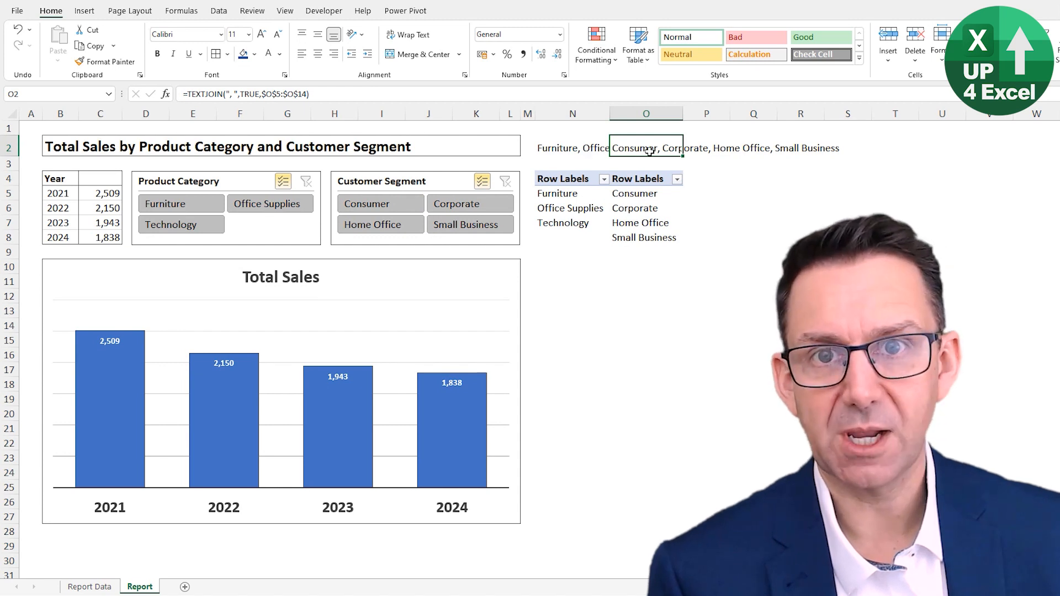
key(Left)
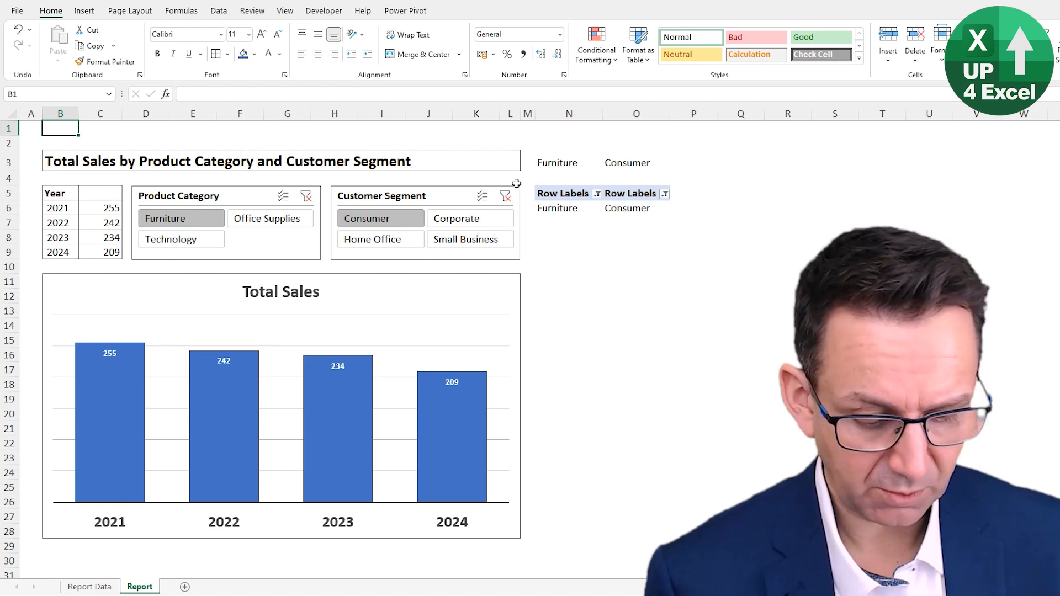
Step: Start a title formula in B1 that joins the text "Sales for Product Category " with cell N3
text(=)
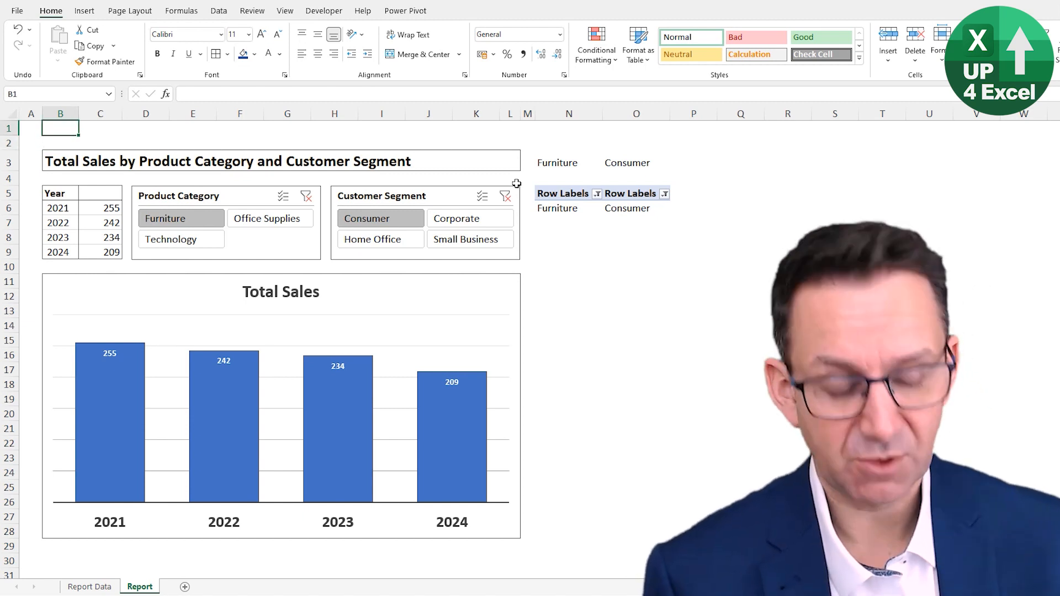
text(")
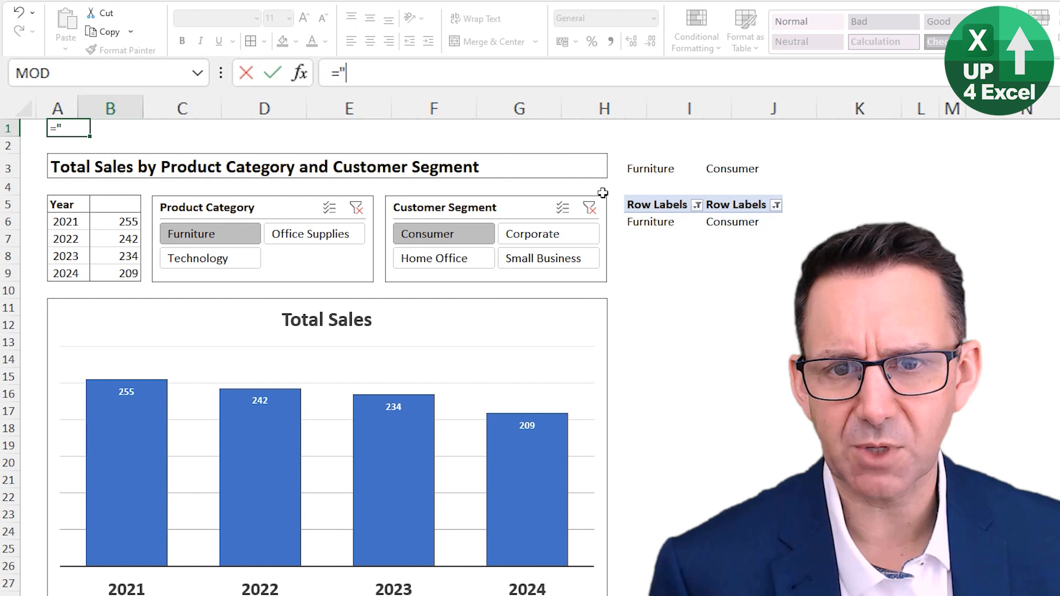
text(Sales)
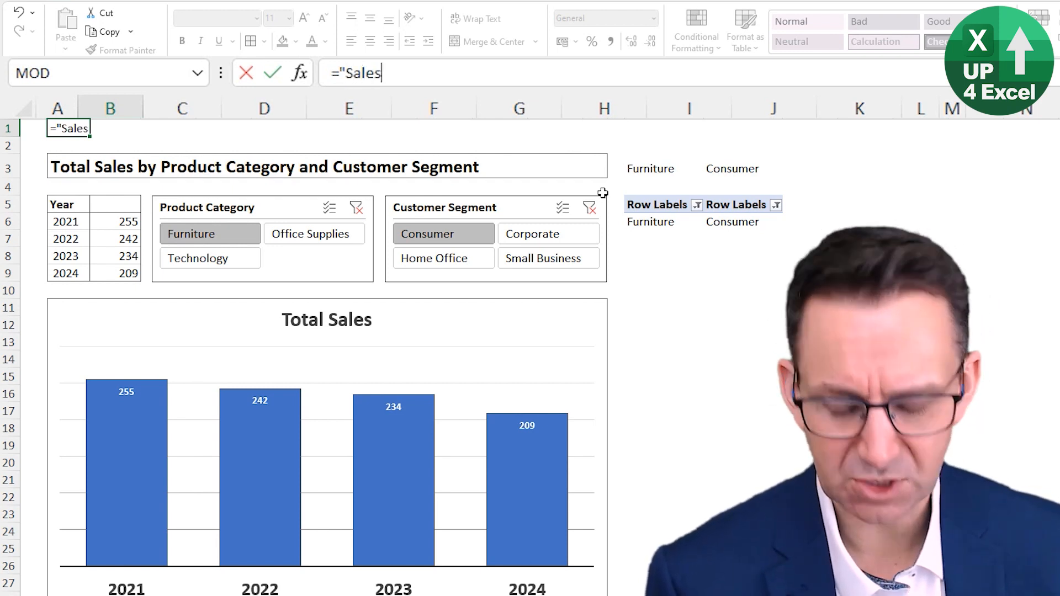
text( for Pro)
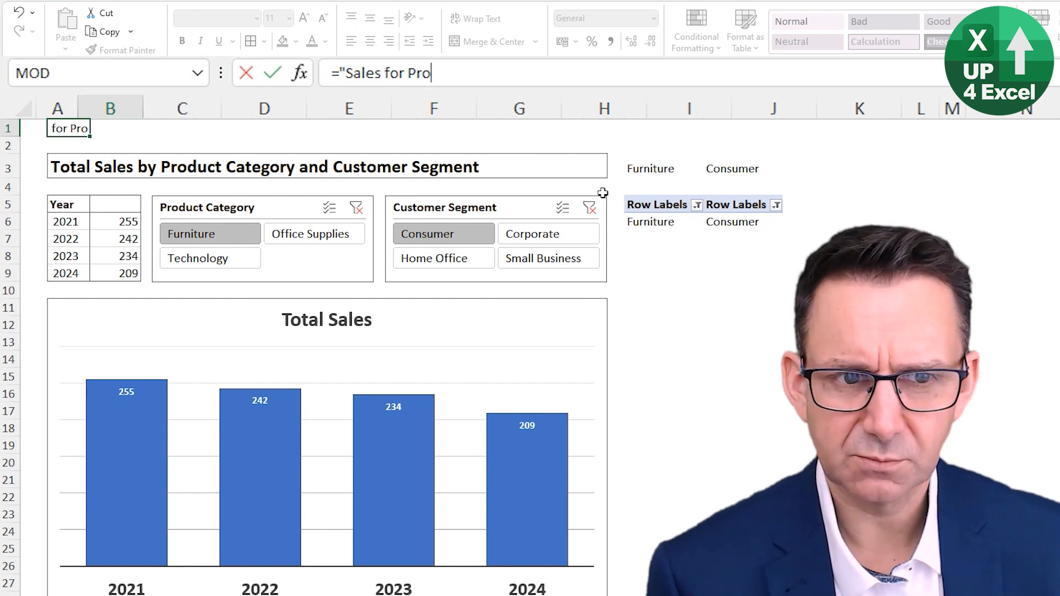
text(d)
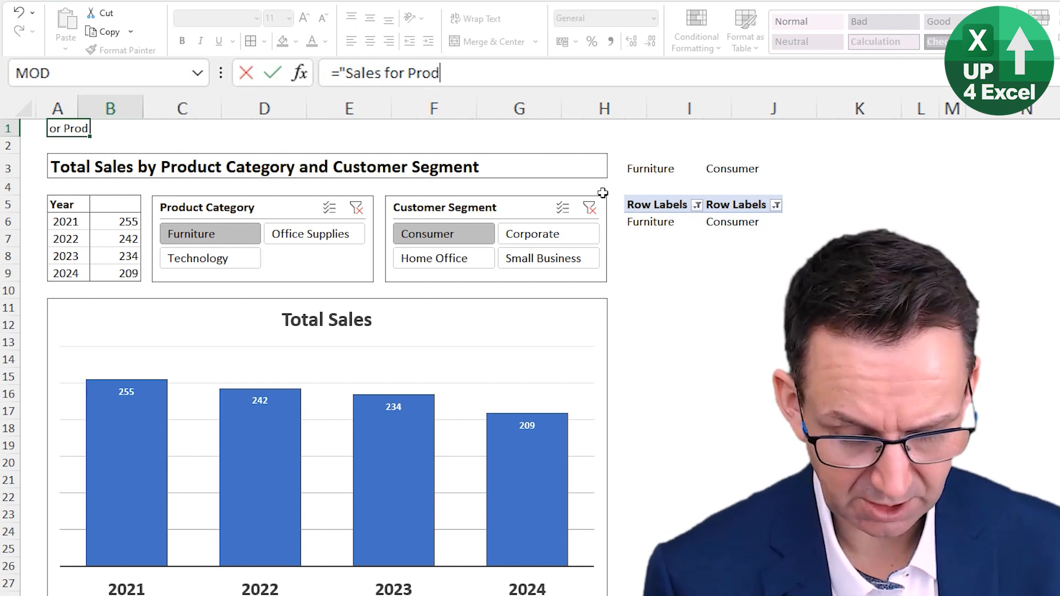
text(uct Category)
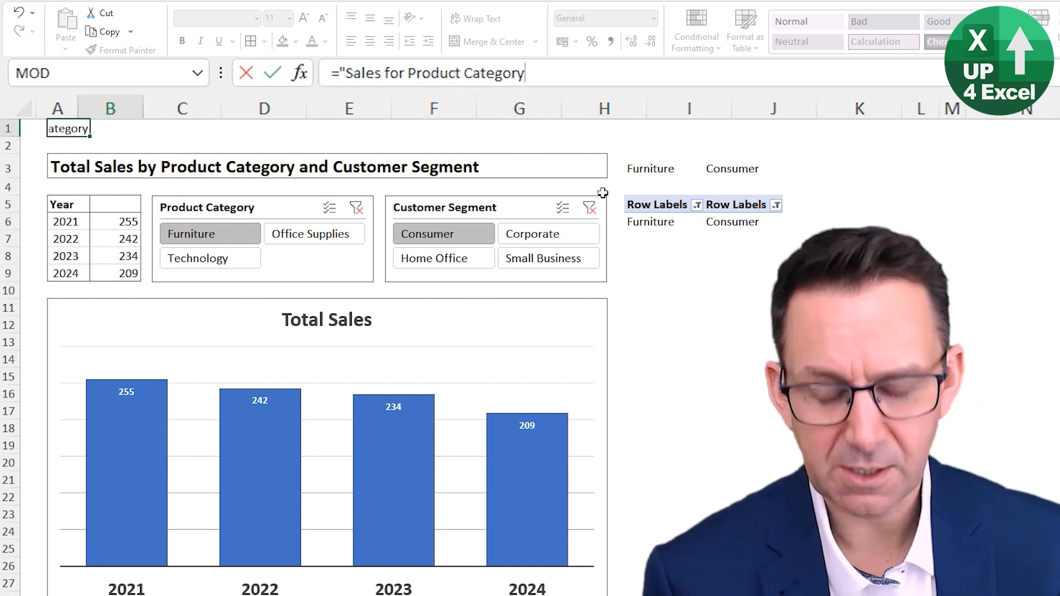
text( "&)
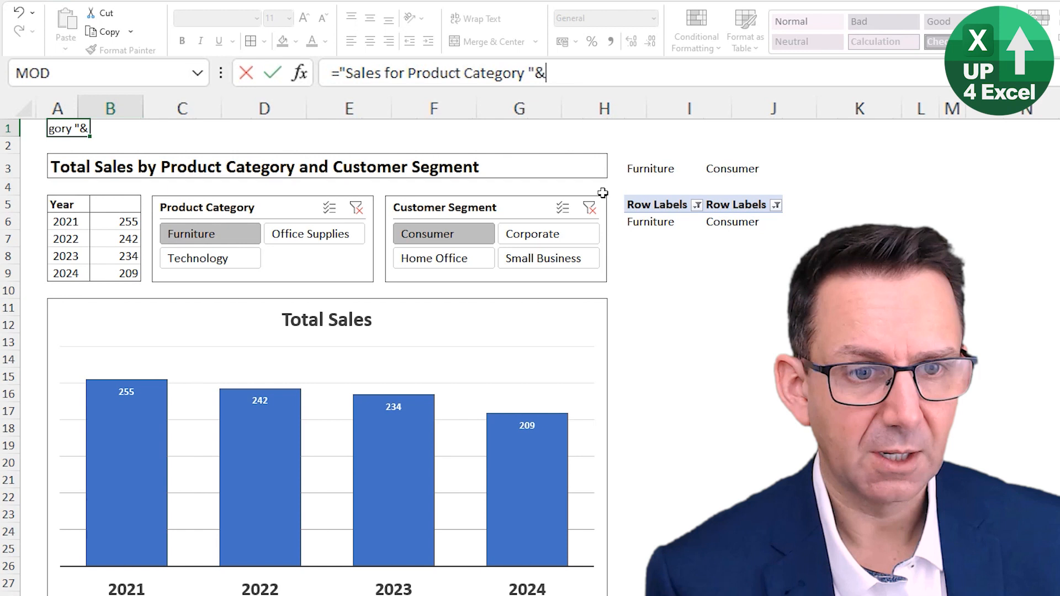
click(636, 167)
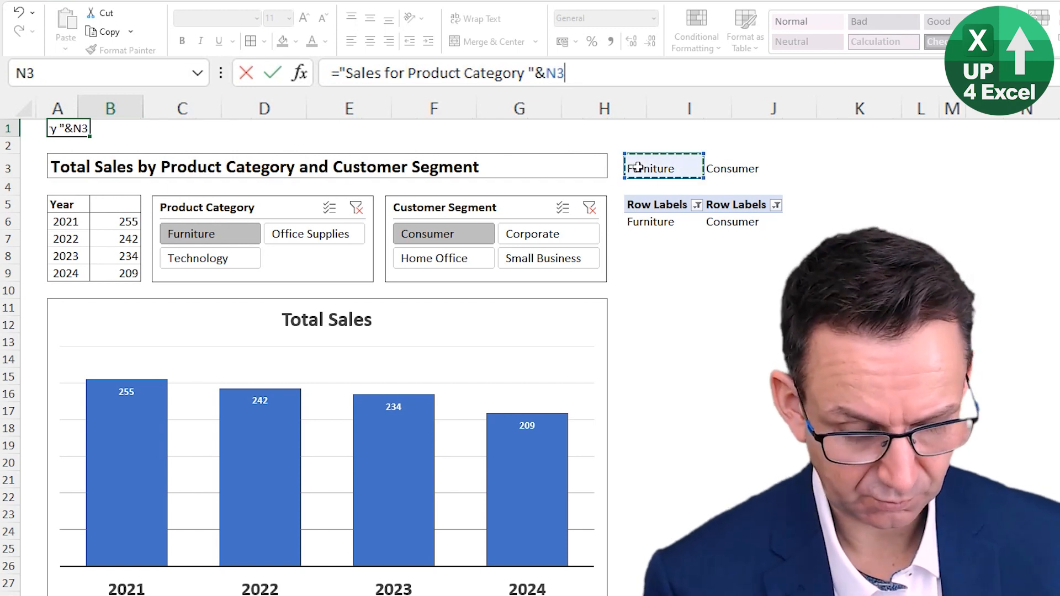
Step: Complete the B1 title formula by appending the text " and Customer Segment " and cell O3
text(&" a)
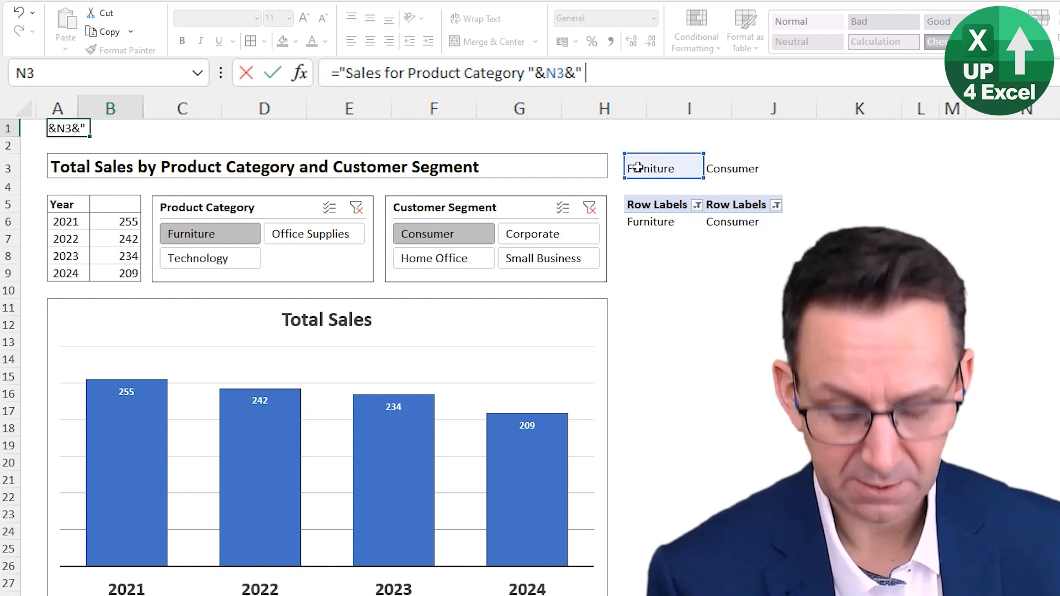
text(nd Custome)
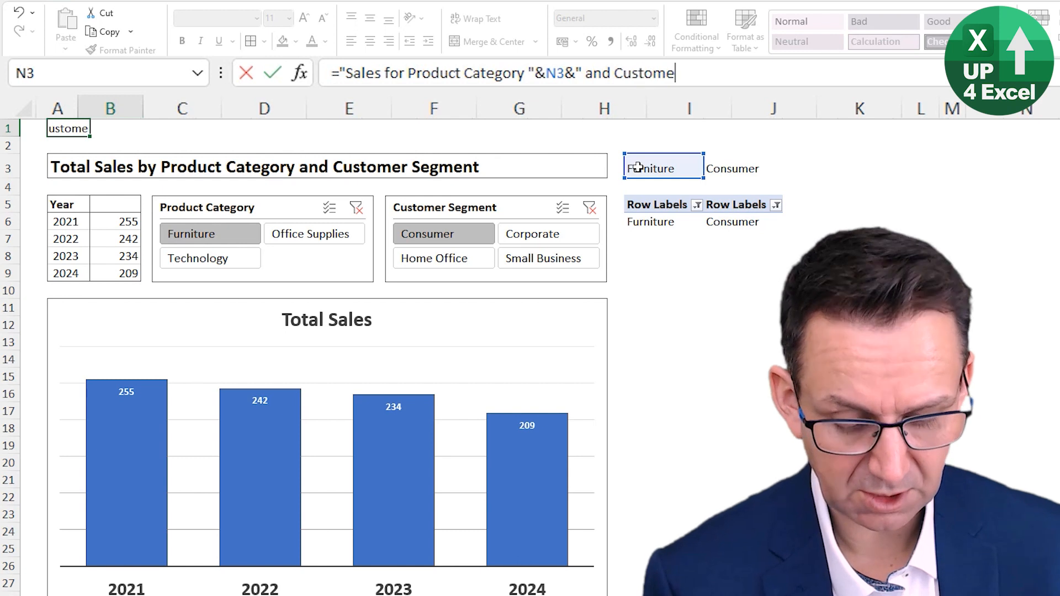
text(r Segment)
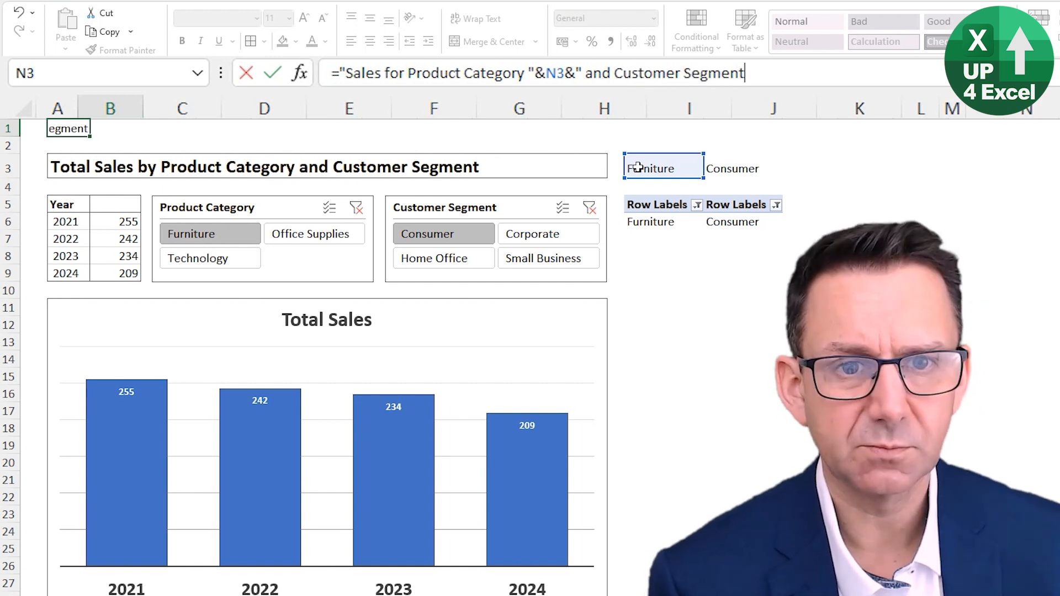
text( ")
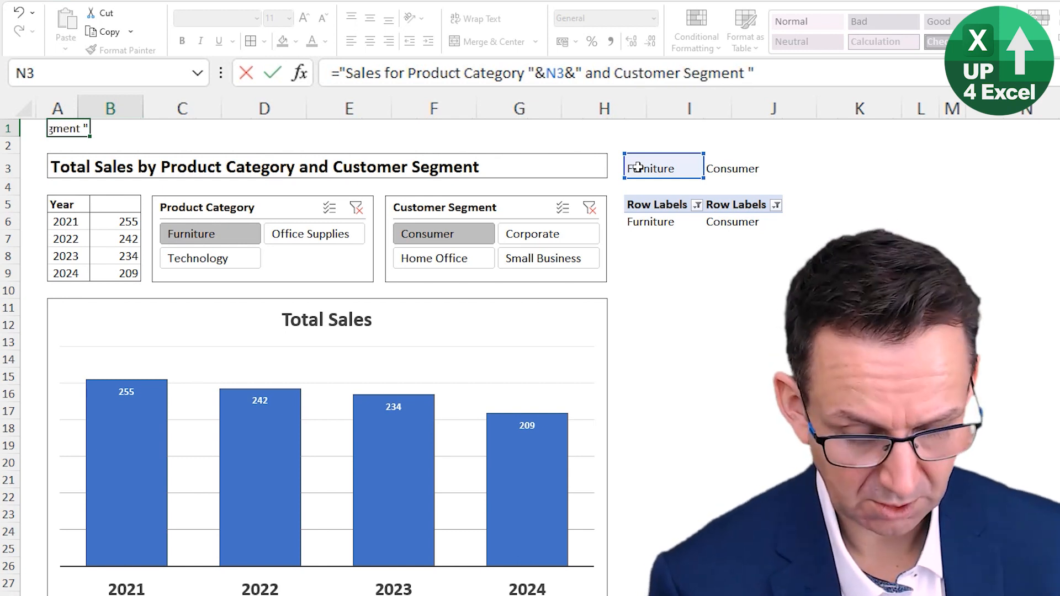
text(&)
click(739, 172)
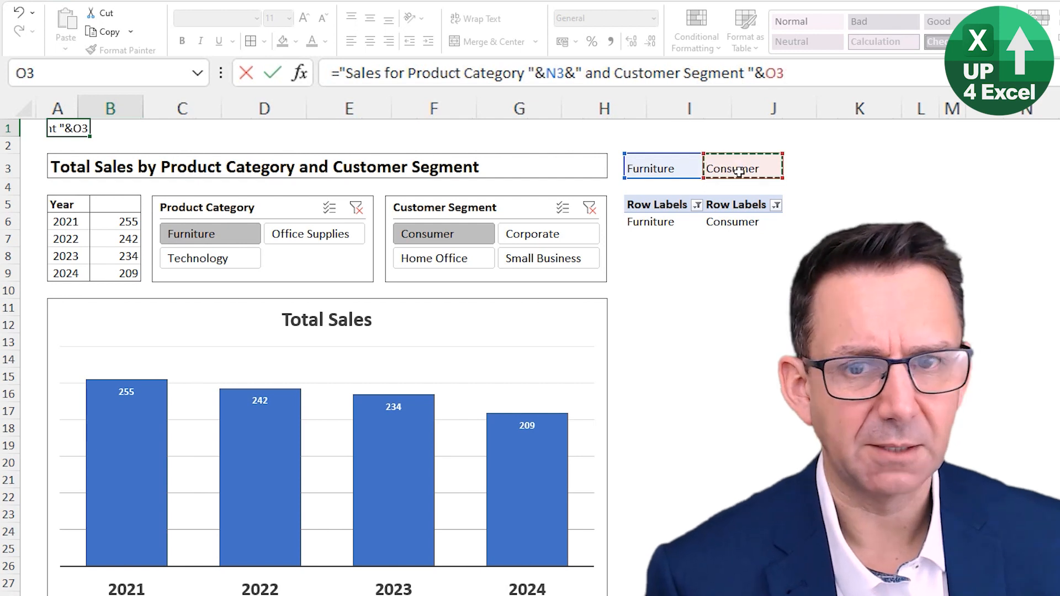
key(Return)
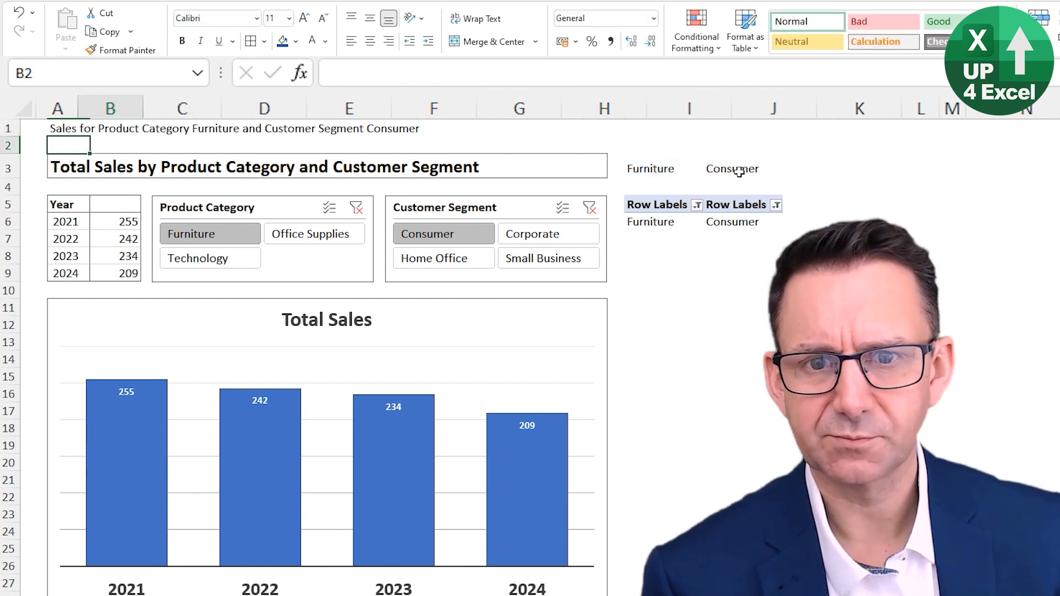
key(Up)
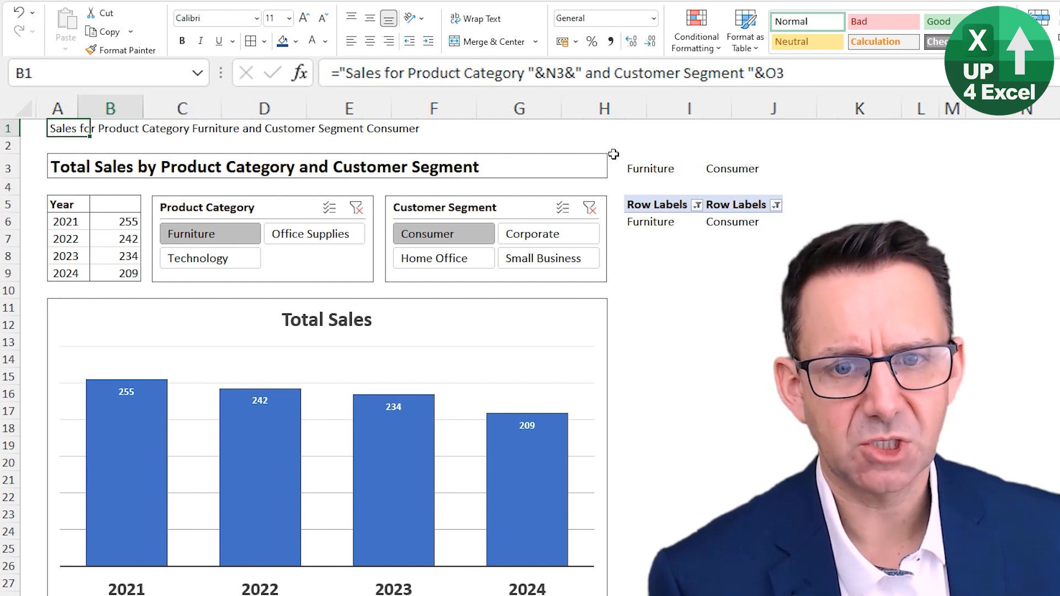
Step: Test the B1 title by filtering to Office Supplies with Corporate and Home Office, and to Technology with Home Office and Corporate
click(334, 237)
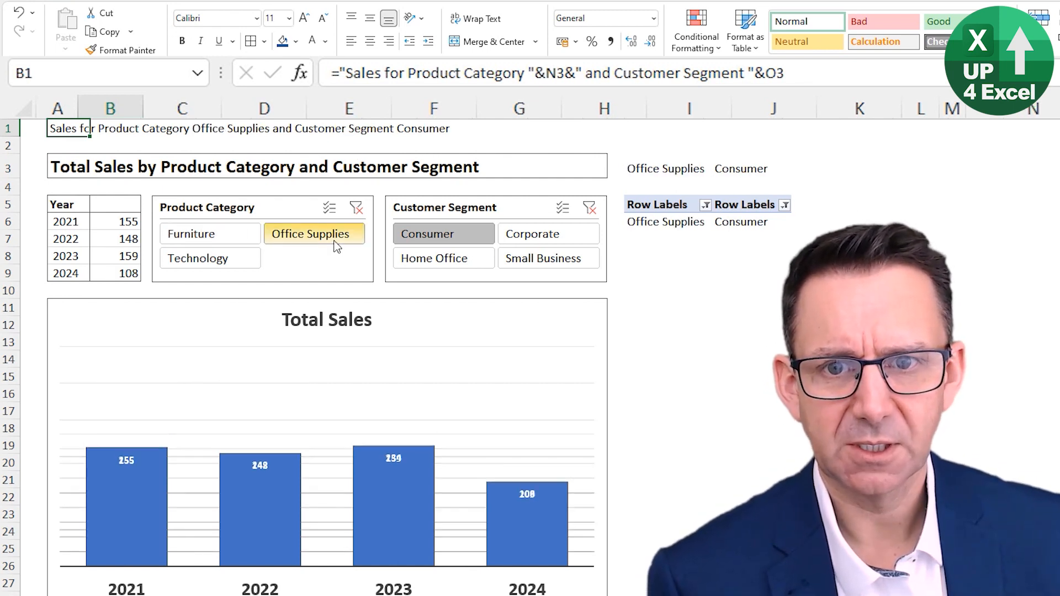
click(549, 239)
click(424, 260)
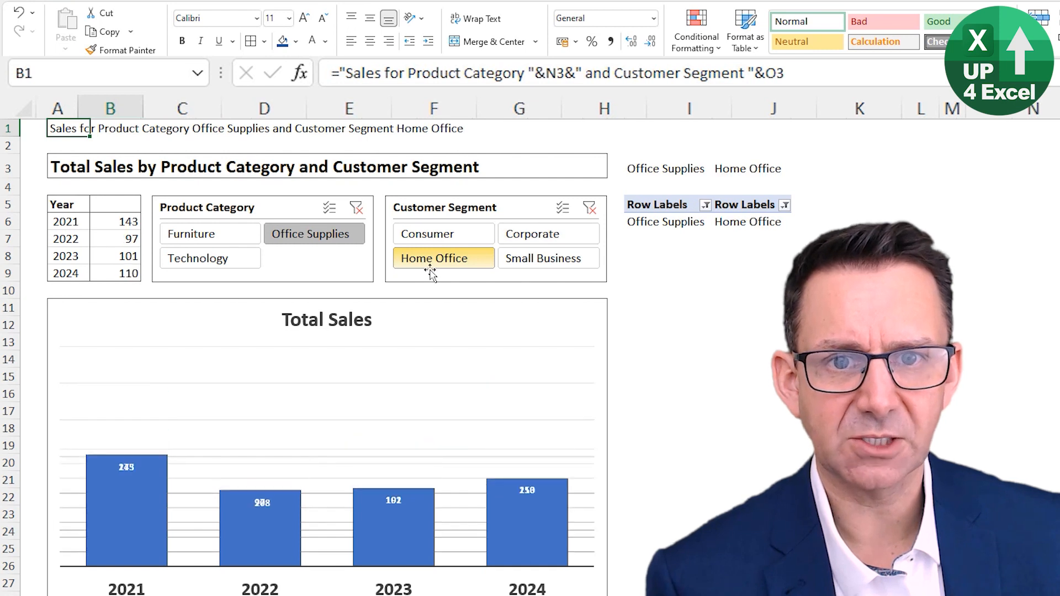
click(221, 266)
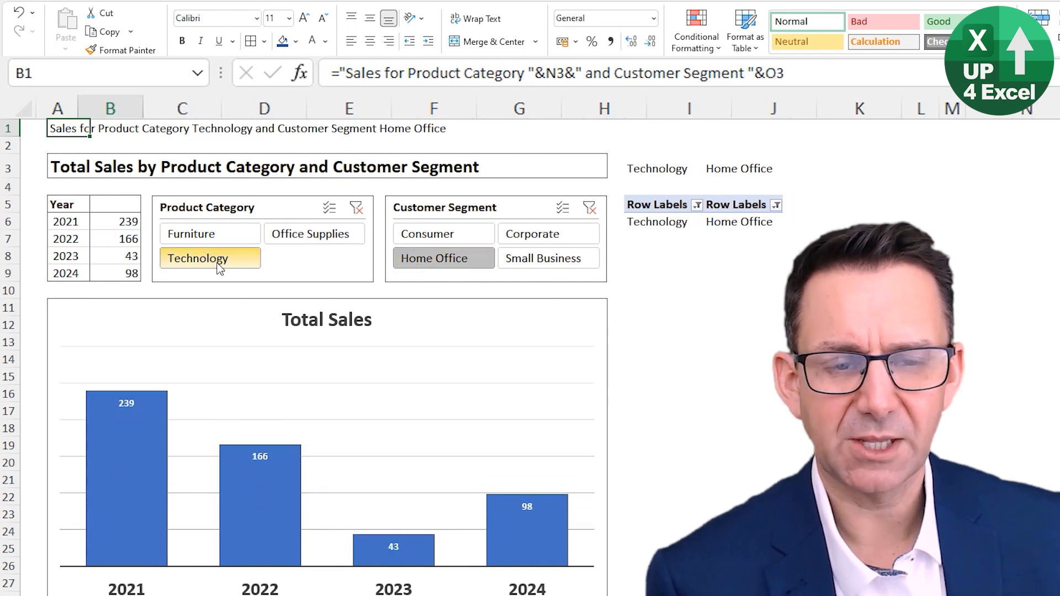
click(558, 238)
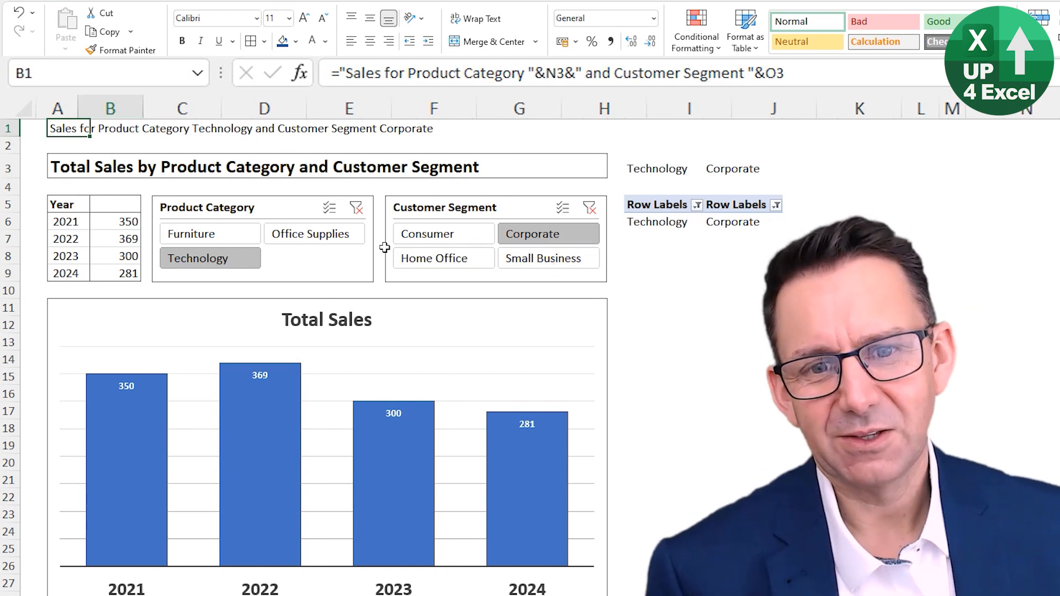
Step: Use multi-select in both slicers to include every product category and every customer segment
click(205, 238)
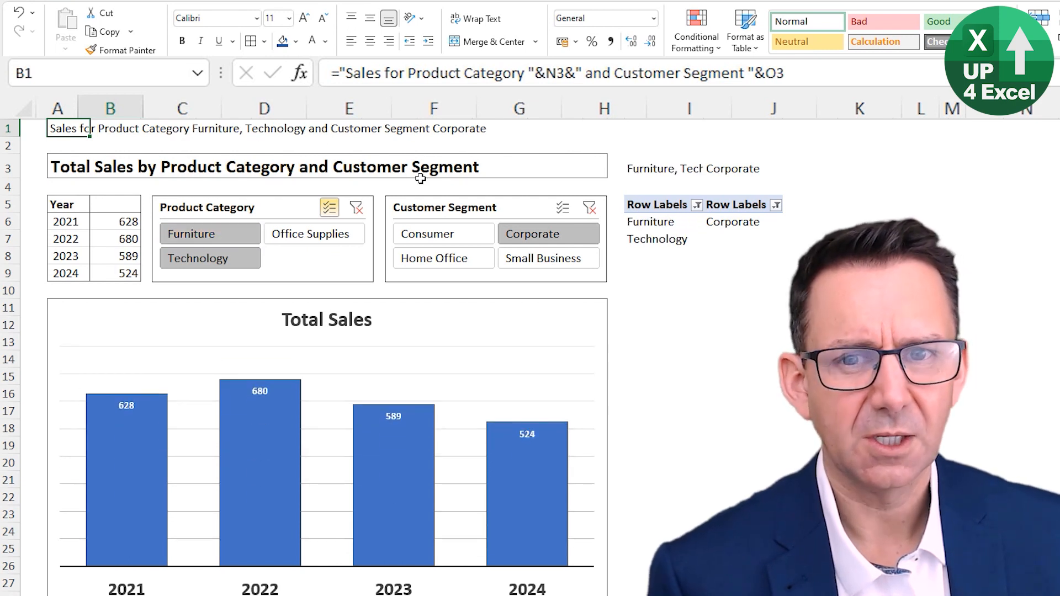
click(468, 239)
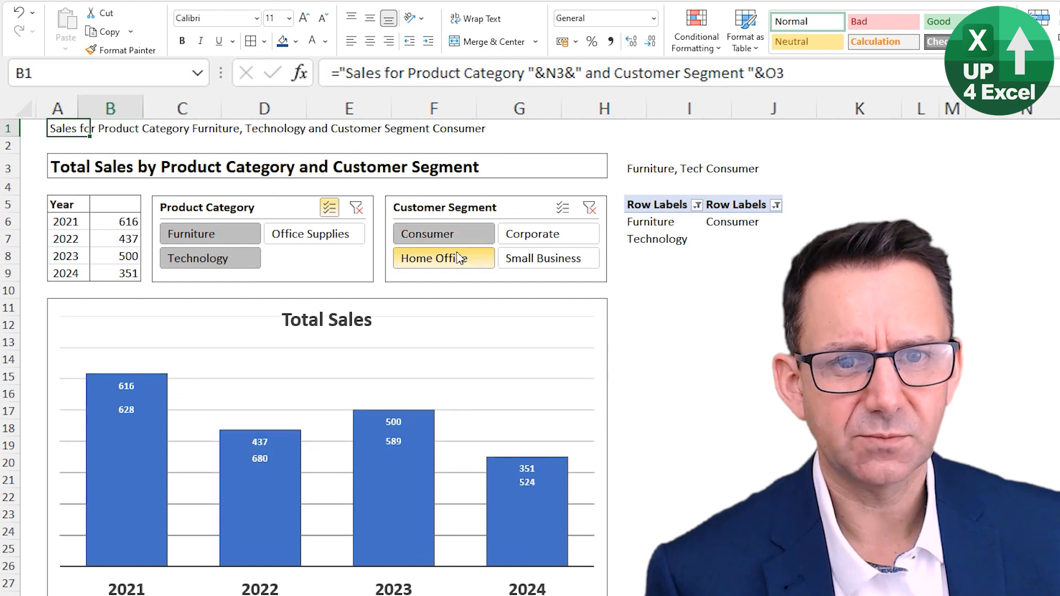
click(557, 239)
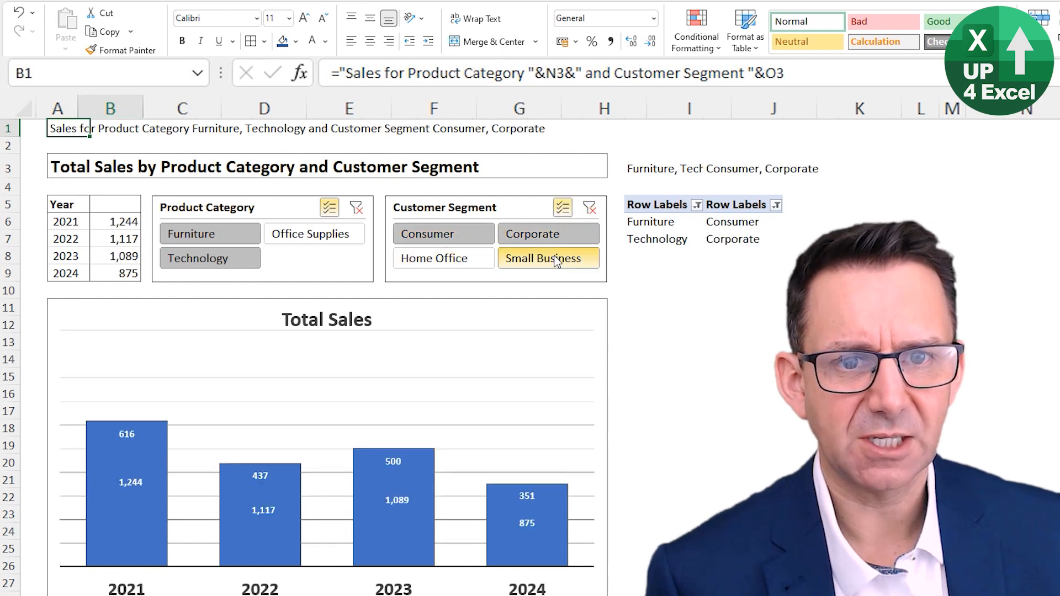
click(544, 259)
click(442, 258)
click(302, 234)
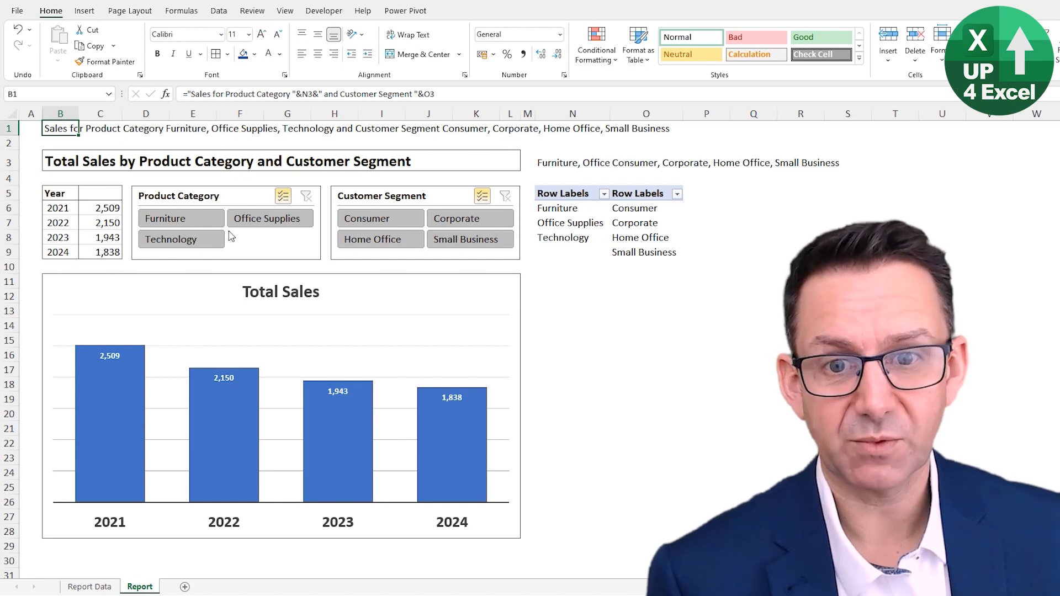
Step: Enter a COUNTA formula in N2 that counts the product categories listed in N6:N15
click(572, 143)
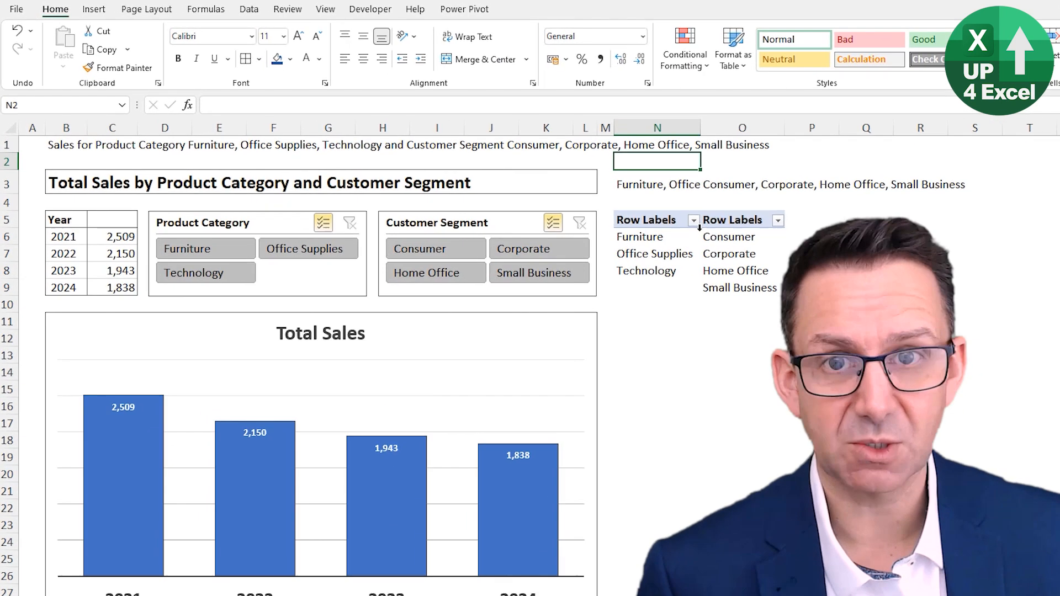
text(=cou)
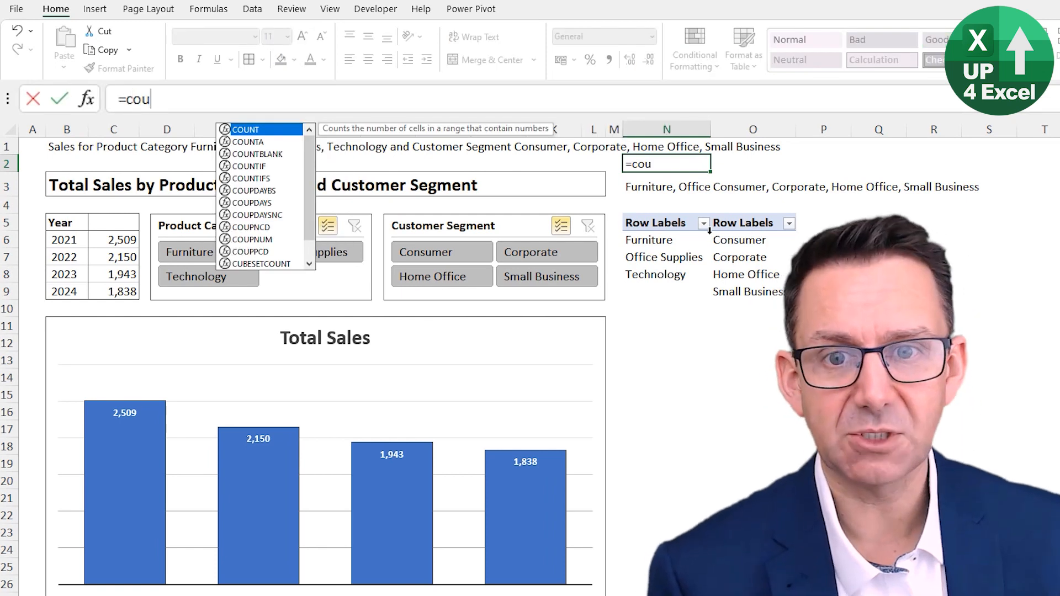
key(Down)
key(Tab)
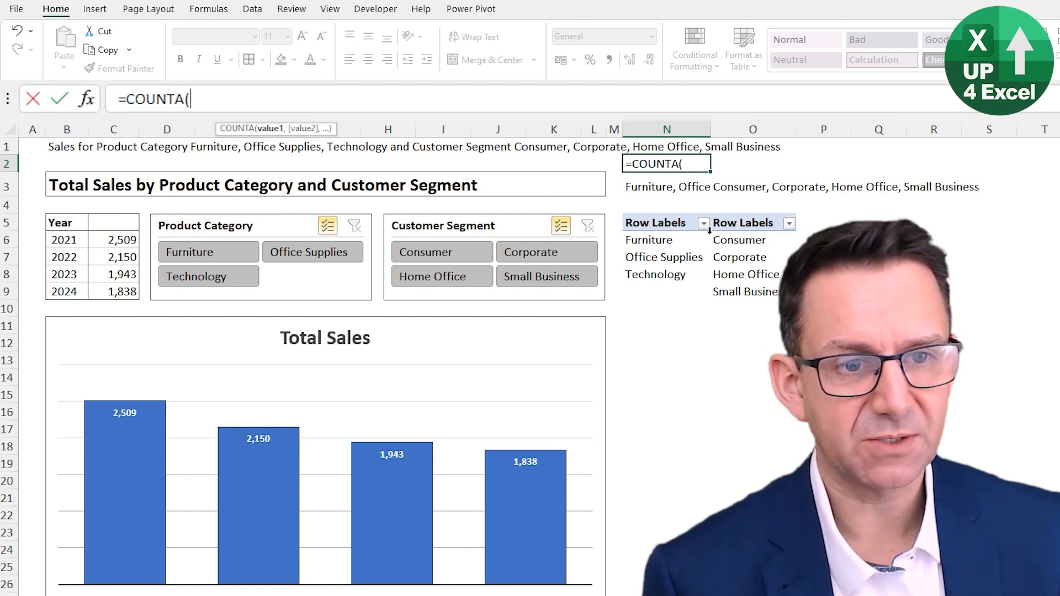
key(Down)
key(Down)
key(Down)
key(Down)
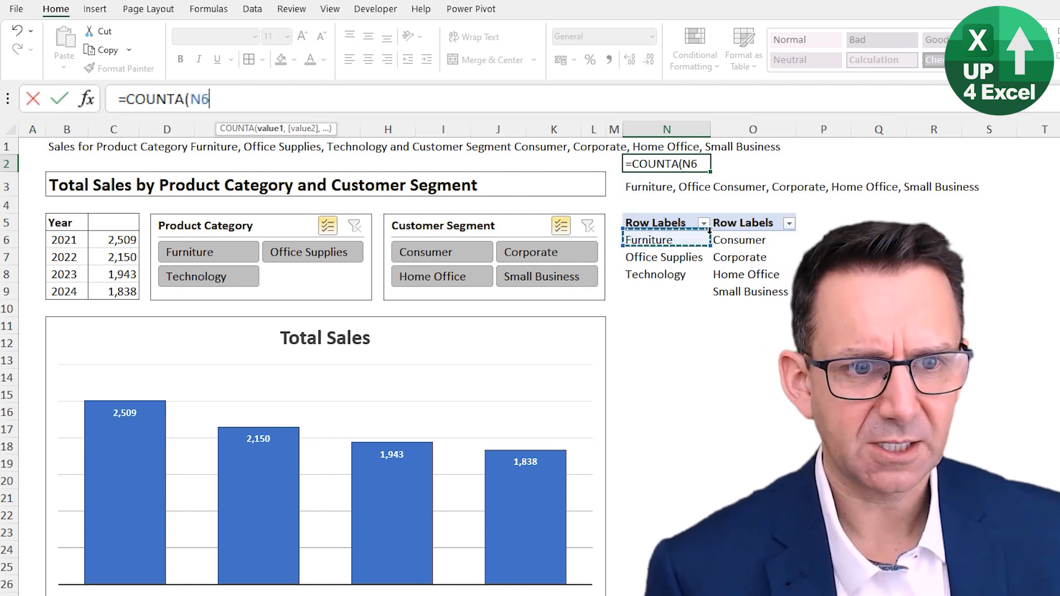
key(shift+Down)
key(shift+Down)
key(shift+Down)
key(shift+Down)
key(shift+Down)
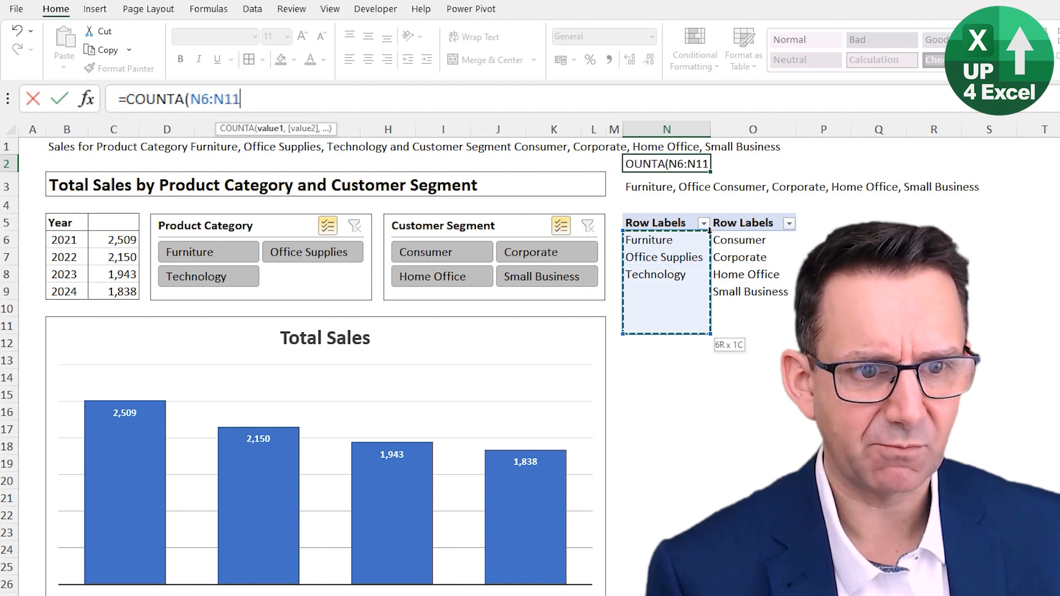
key(shift+Down)
key(shift+Down)
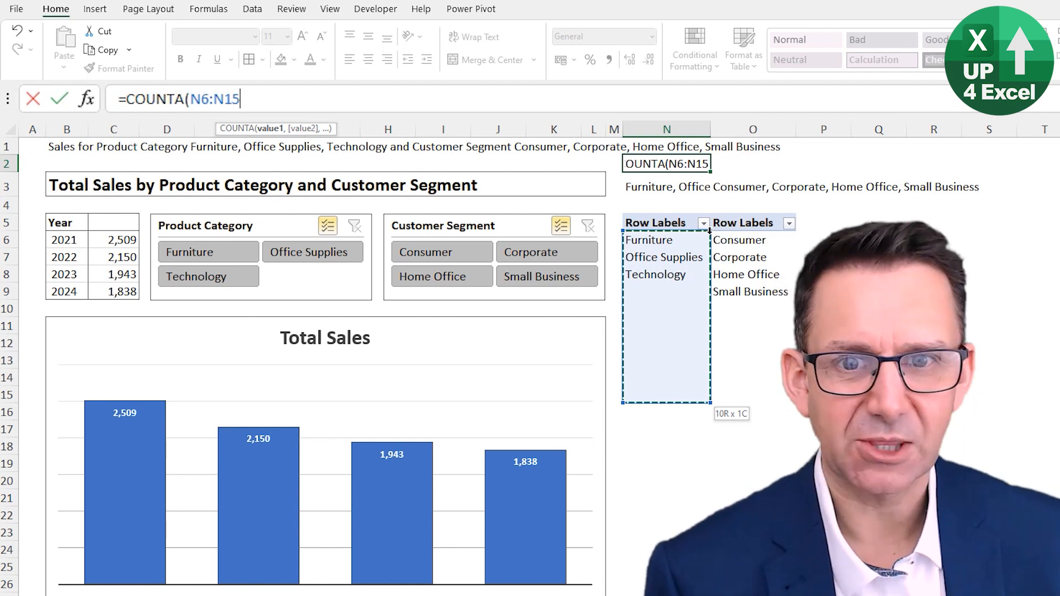
text())
key(Return)
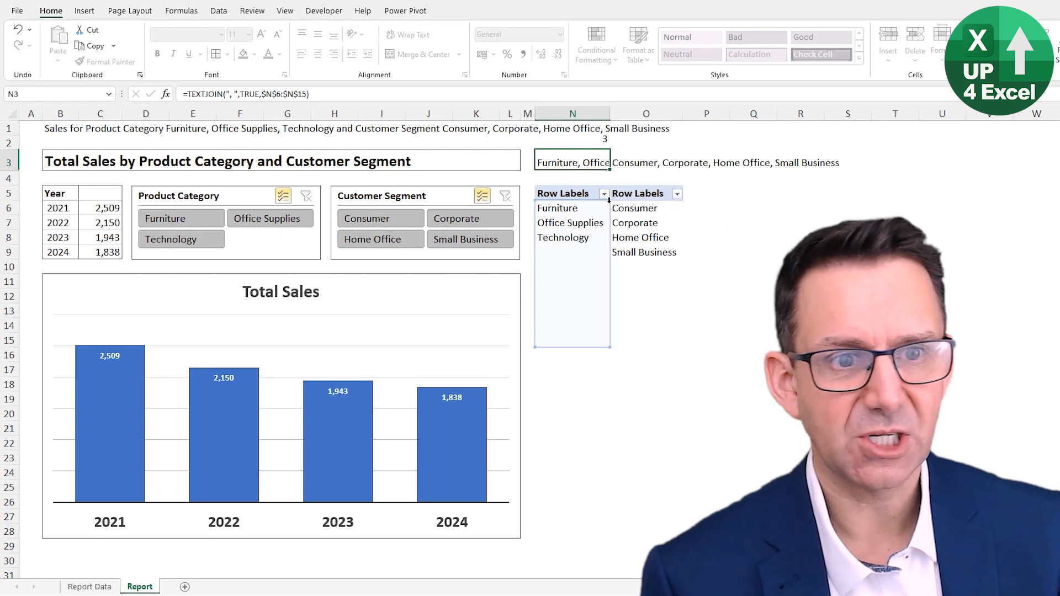
Step: Copy the N2 count formula to O2 so that it counts the customer segments
key(Up)
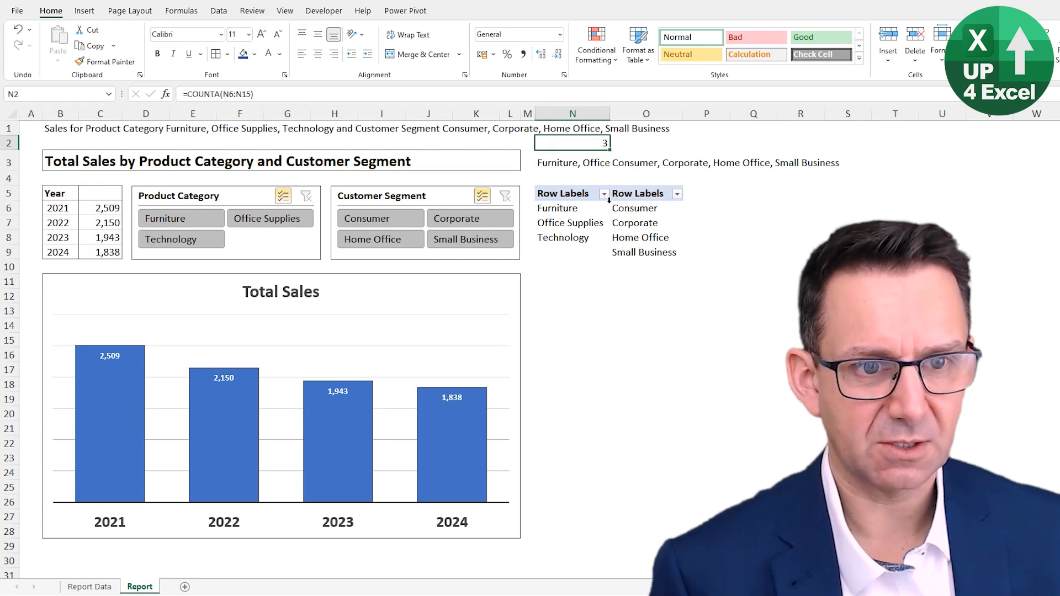
key(ctrl+c)
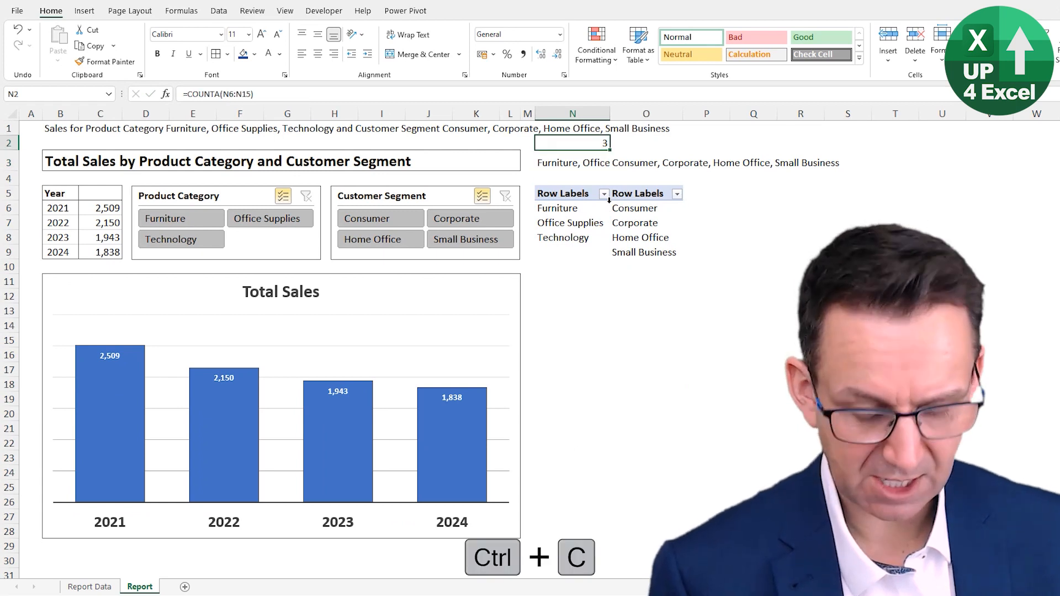
key(Right)
key(ctrl+v)
key(Left)
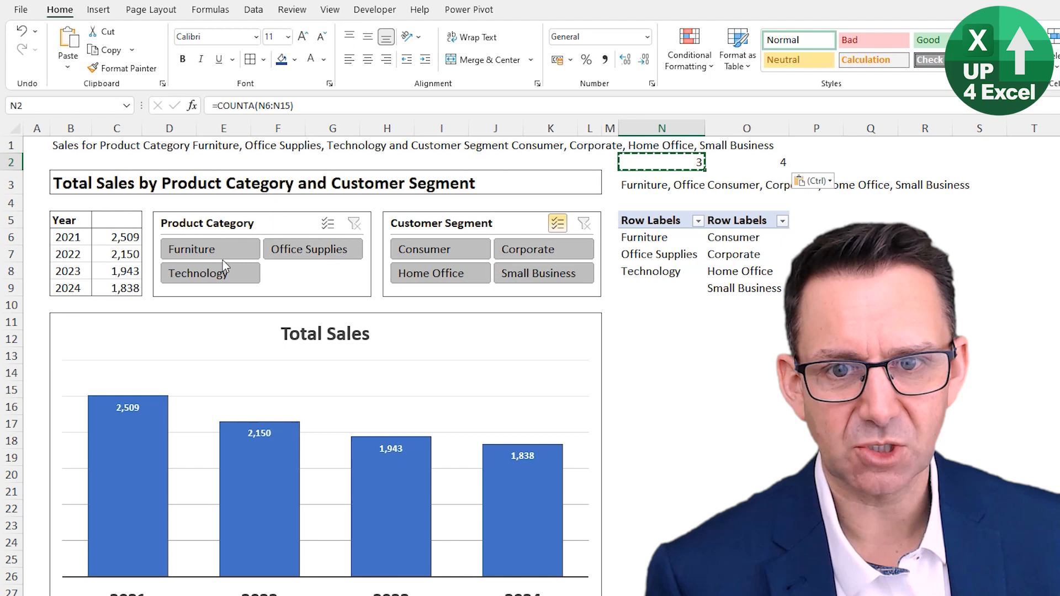
Step: Test the N2 count by filtering to Furniture, Office Supplies, both together, and all three product categories, and clear the copy selection
click(223, 259)
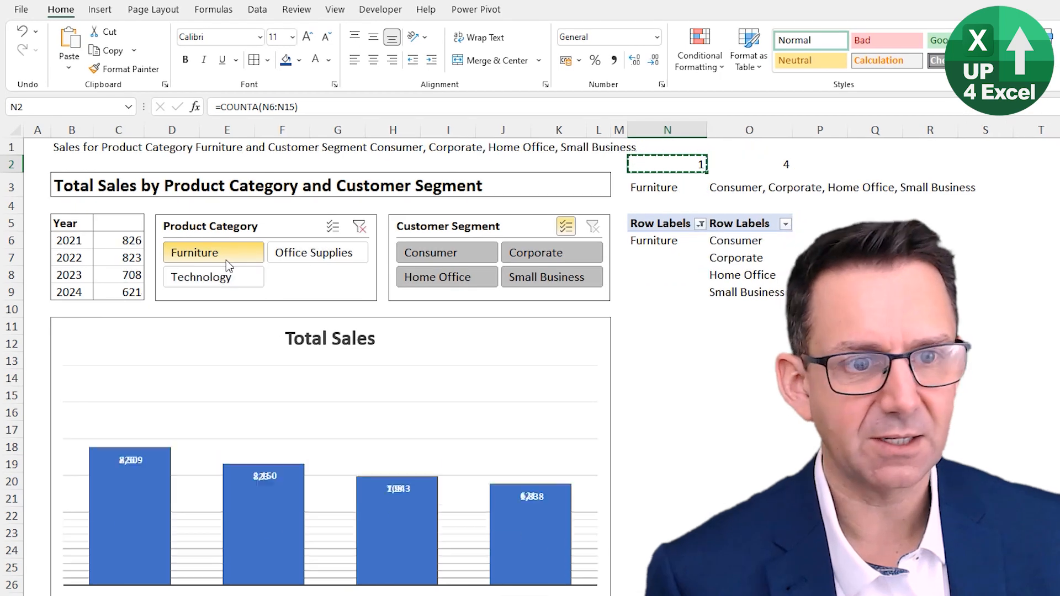
click(345, 254)
click(333, 231)
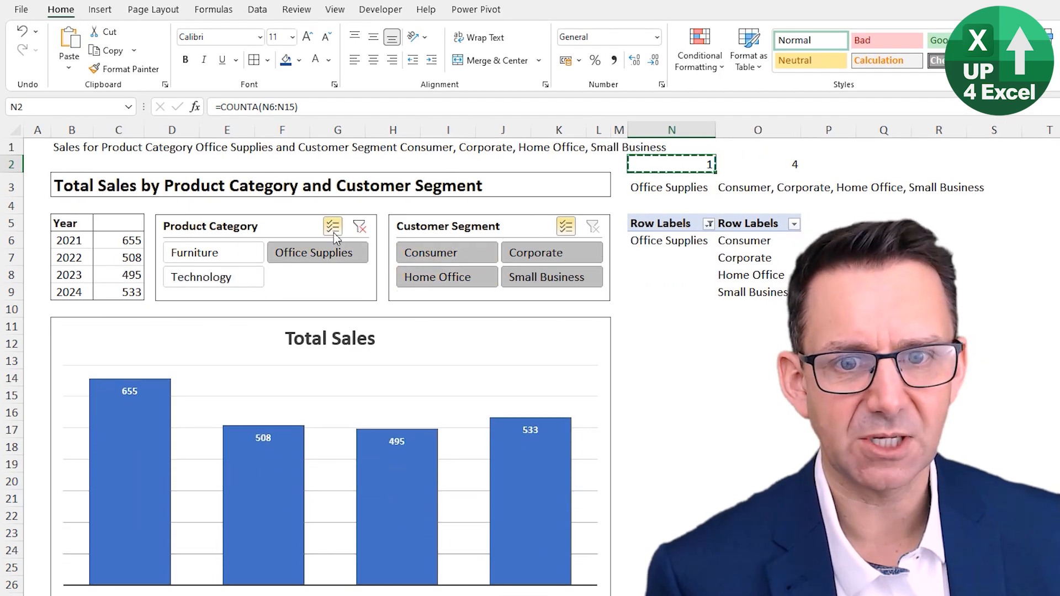
click(193, 252)
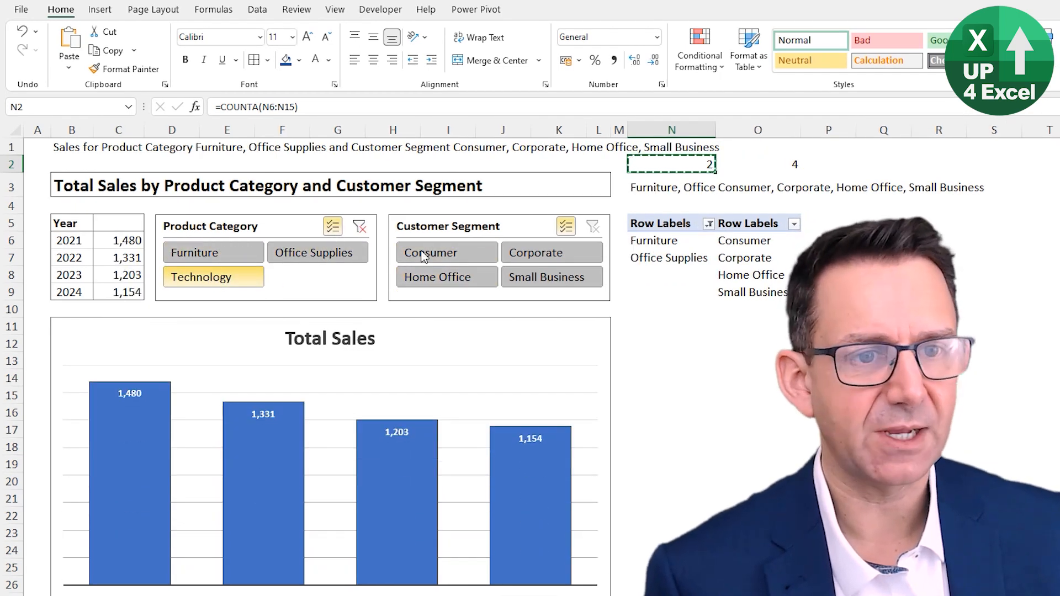
click(259, 276)
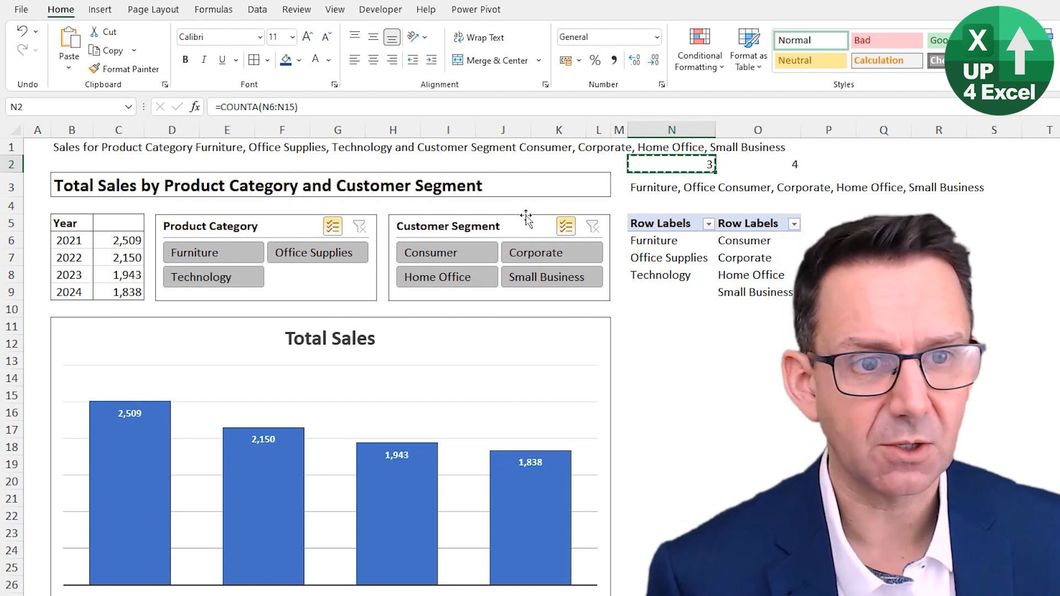
key(Right)
click(698, 165)
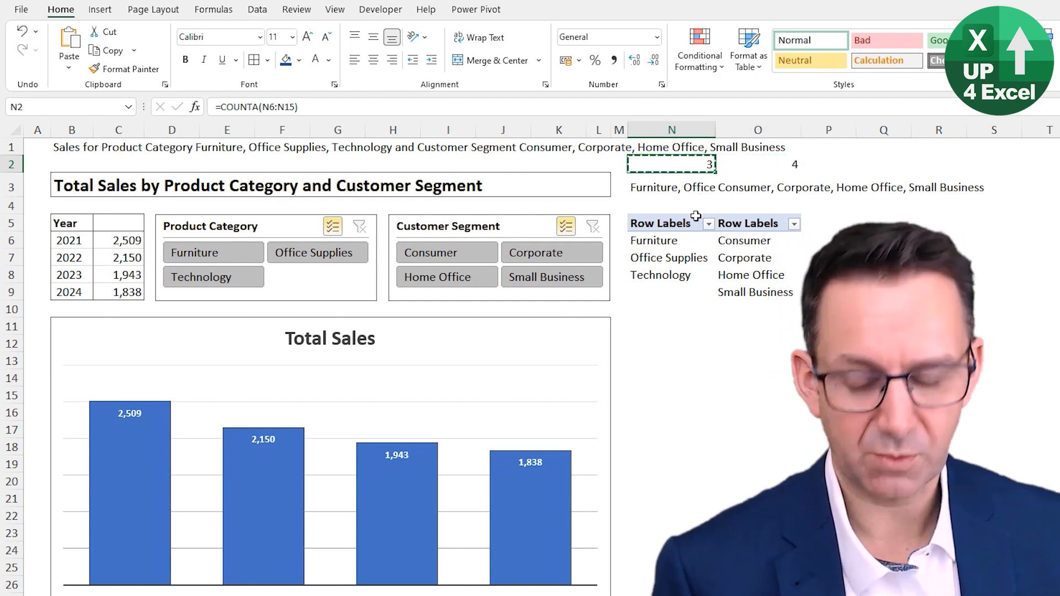
key(Escape)
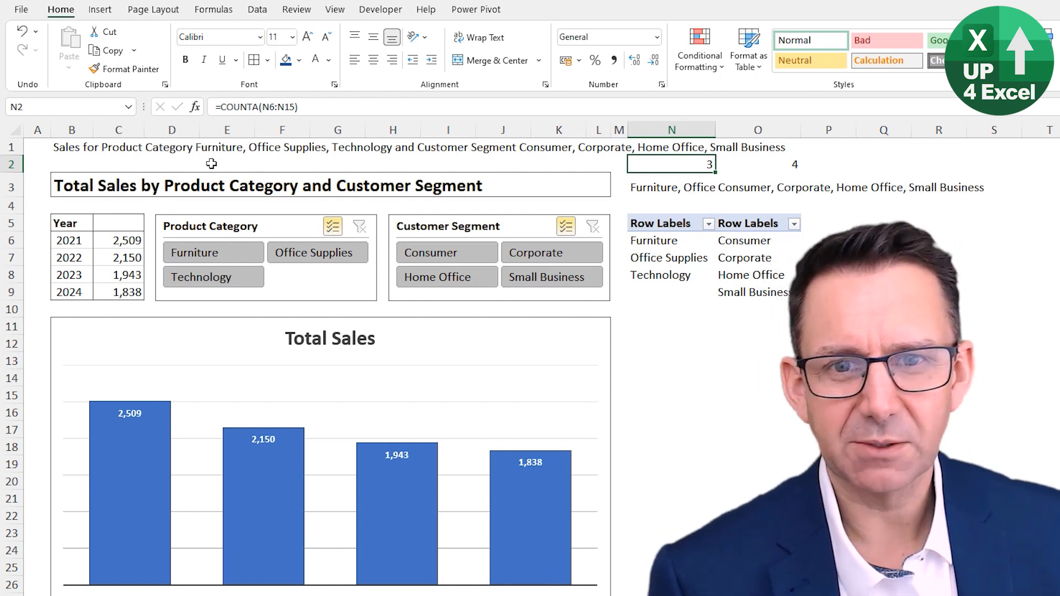
Step: In the B1 title formula, end the first text after "Categor" and join the start of an IF function before the "y "
click(69, 148)
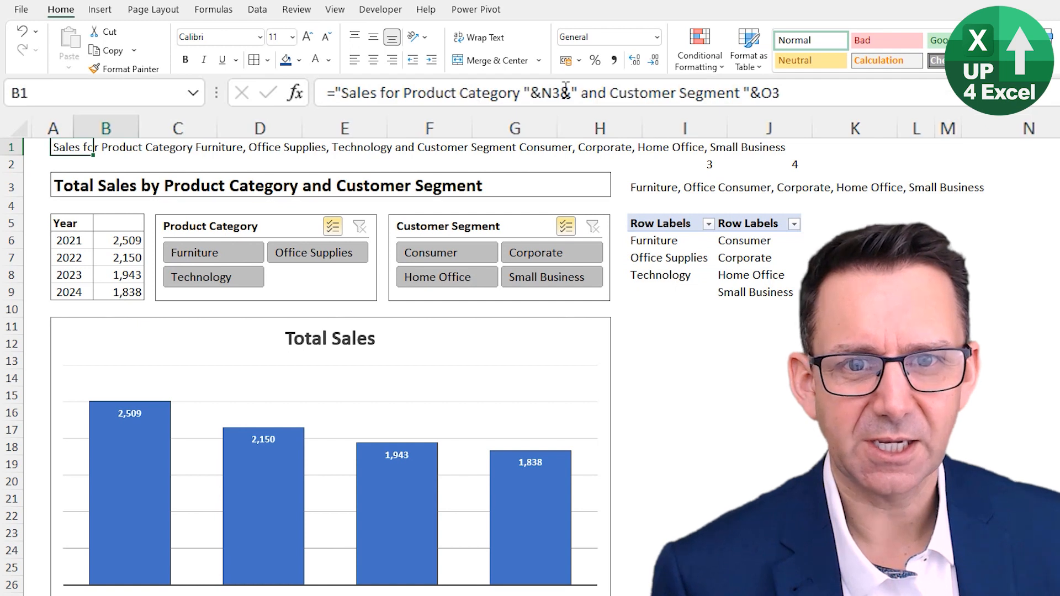
click(520, 97)
drag(521, 97, 462, 102)
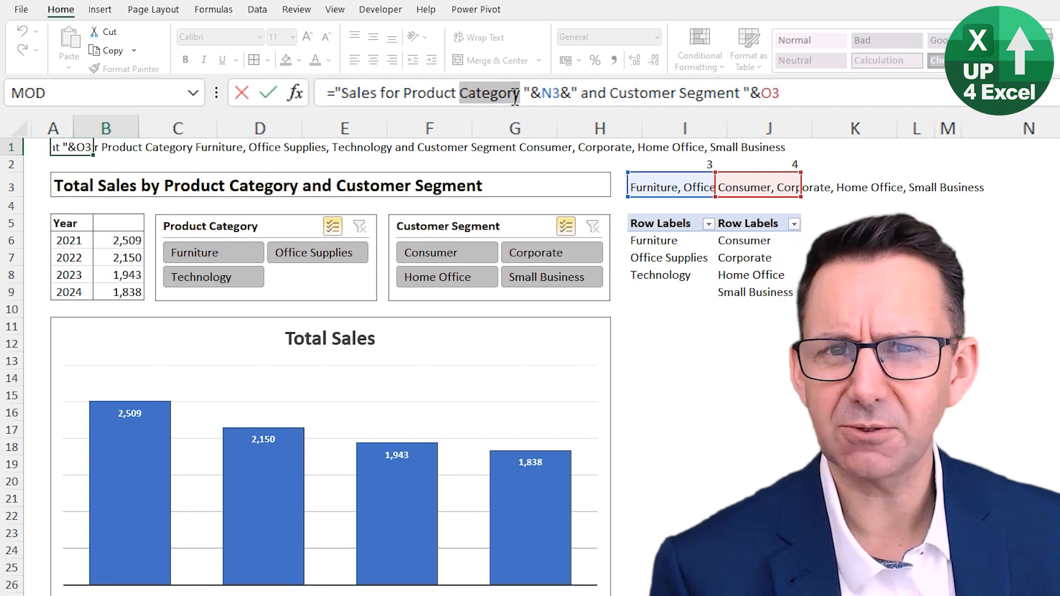
click(514, 94)
key(shift+Right)
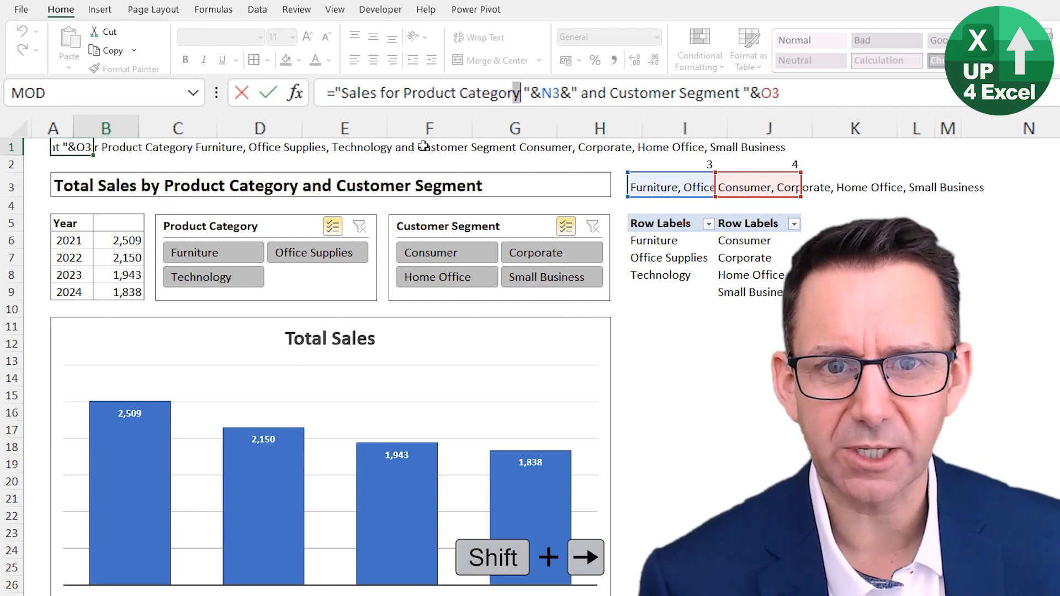
key(shift+Left)
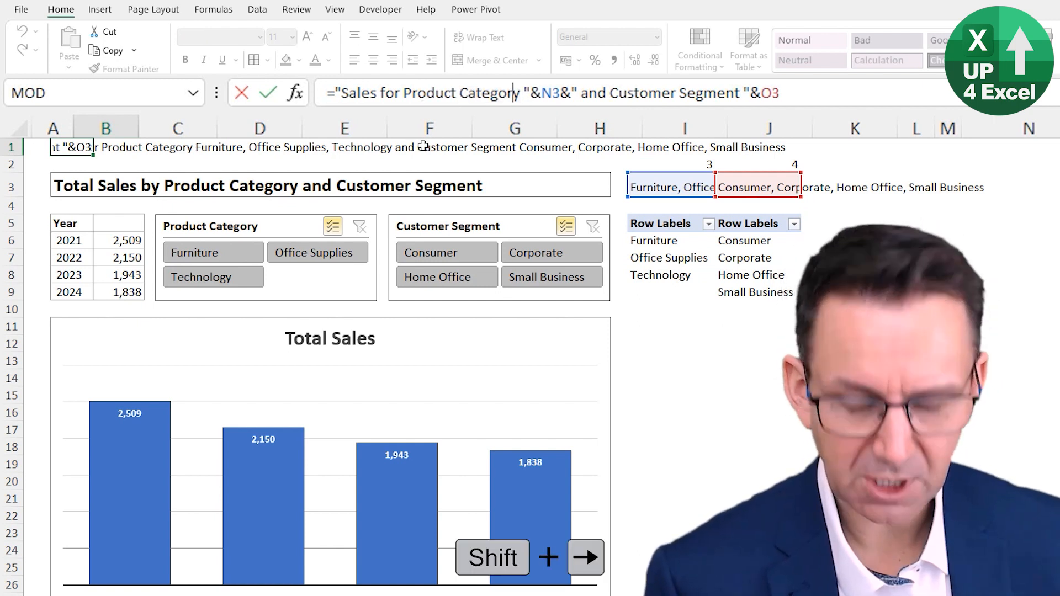
text(")
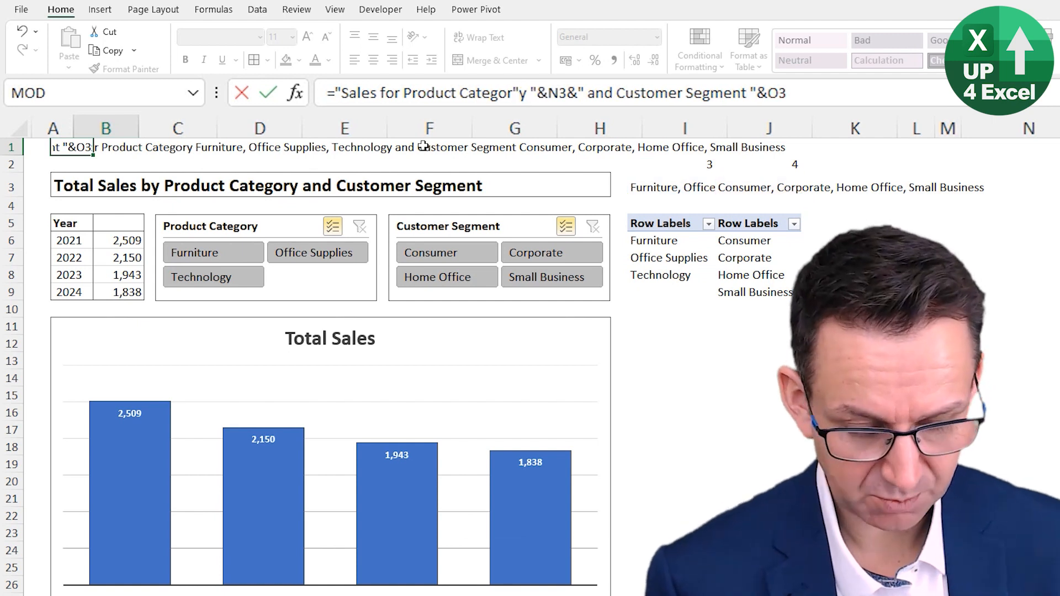
text(&if()
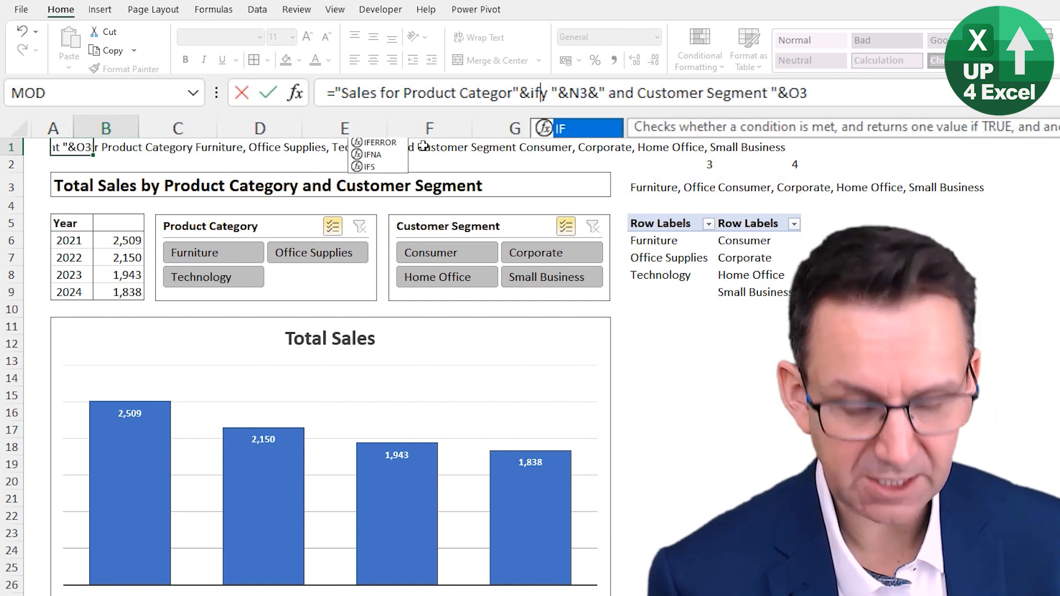
Step: Set the logical test of the IF function to $N$2=1, using an absolute reference
click(667, 162)
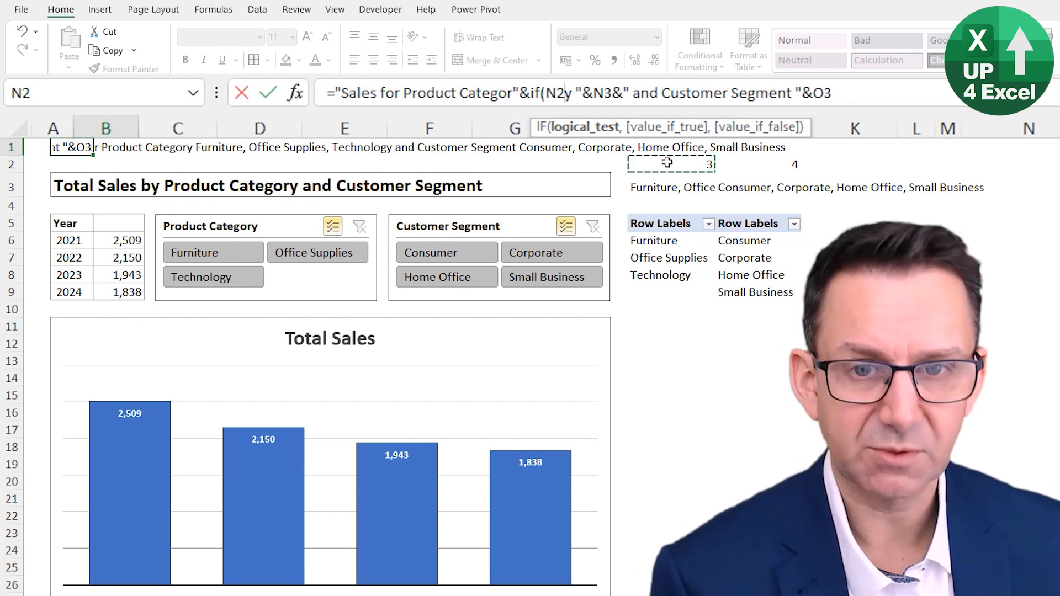
key(F4)
text(=1)
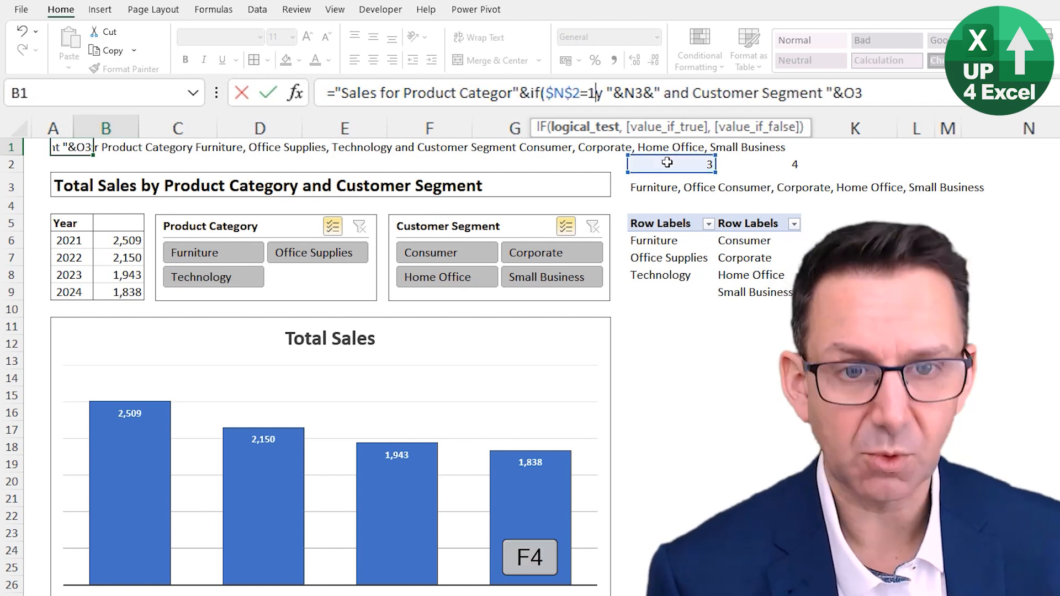
text(,)
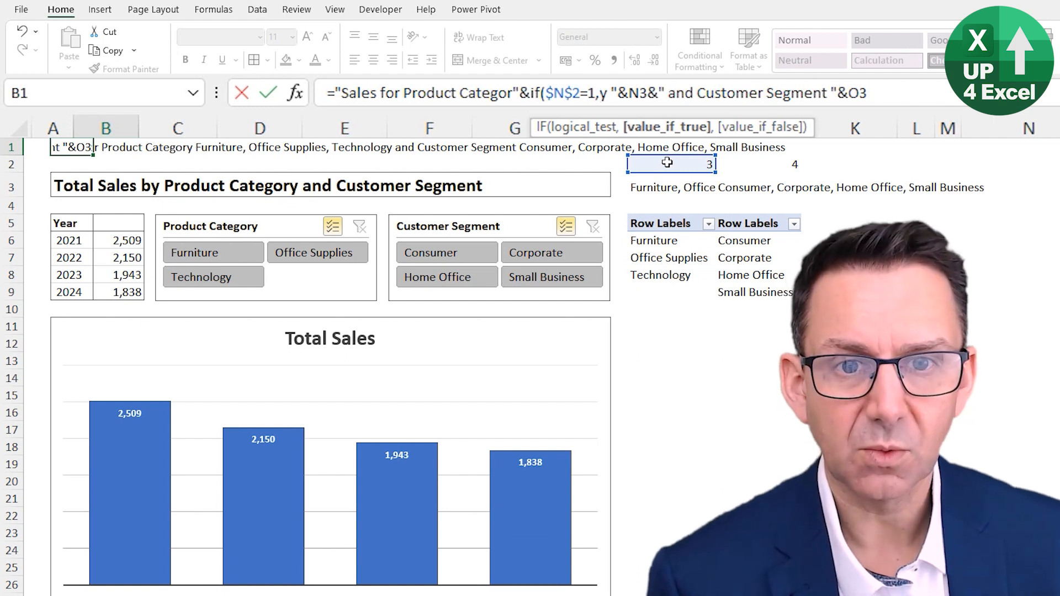
Step: Complete the IF in B1 to return "y " when true and "ies " when false, and enter the formula
click(593, 93)
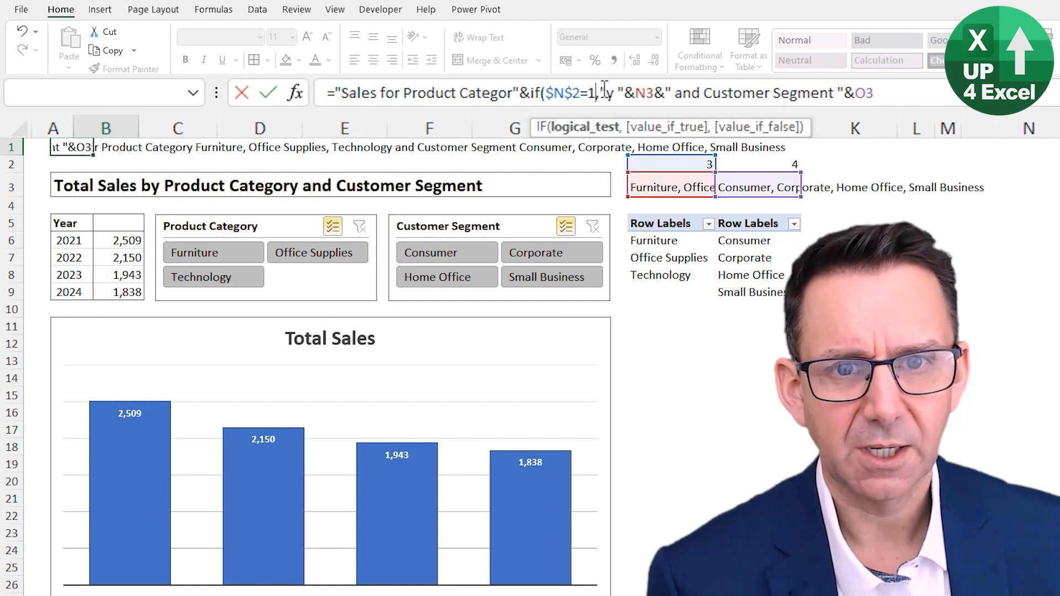
click(605, 91)
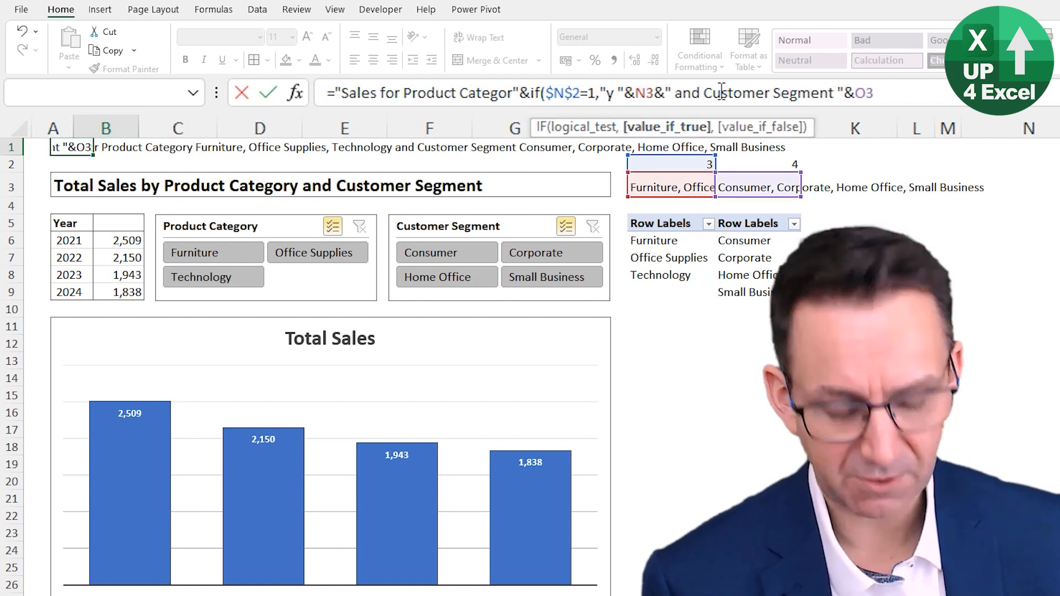
text(,"ies ")
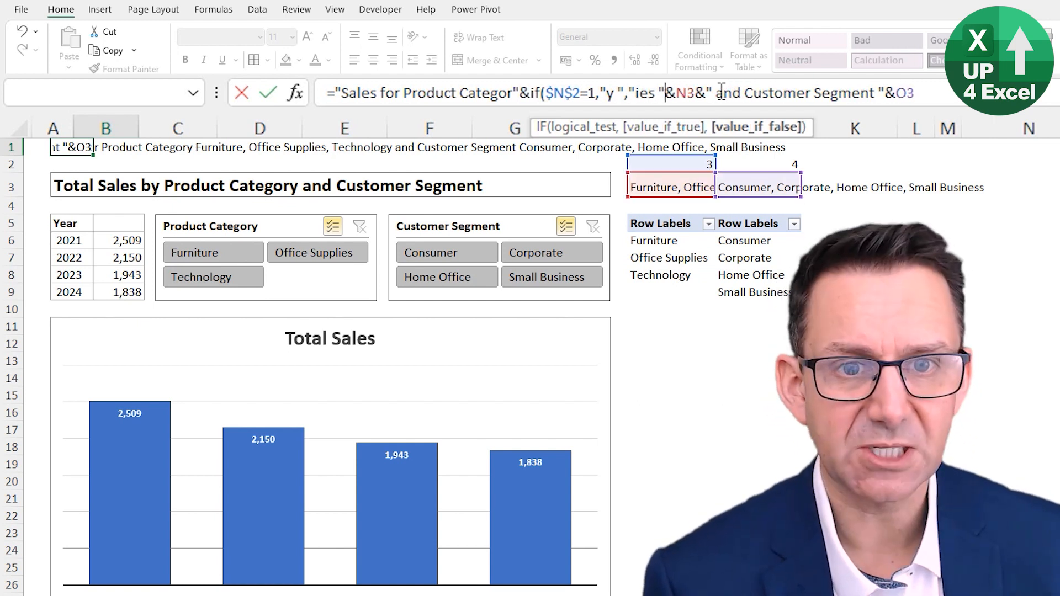
text())
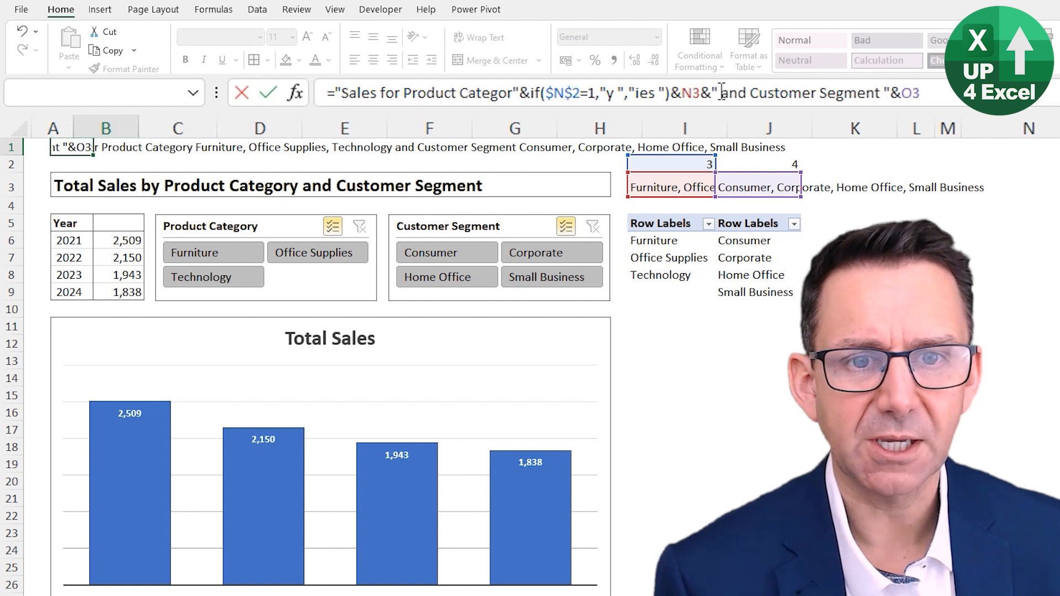
key(ctrl+Return)
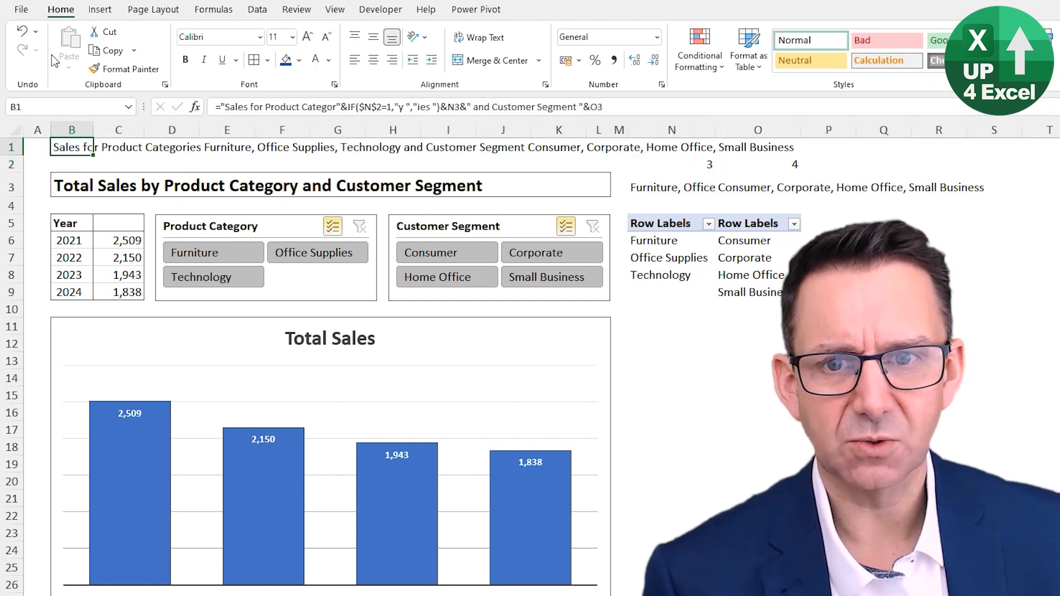
Step: Test the singular and plural title wording by filtering to Furniture, Office Supplies, and both categories together
click(333, 227)
click(229, 252)
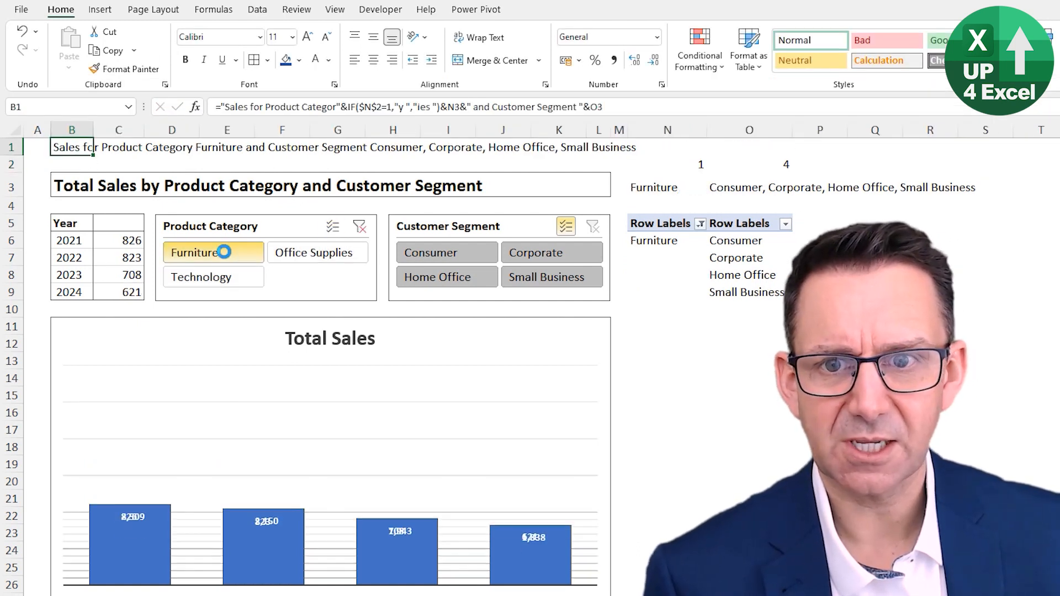
click(282, 253)
click(333, 226)
click(213, 253)
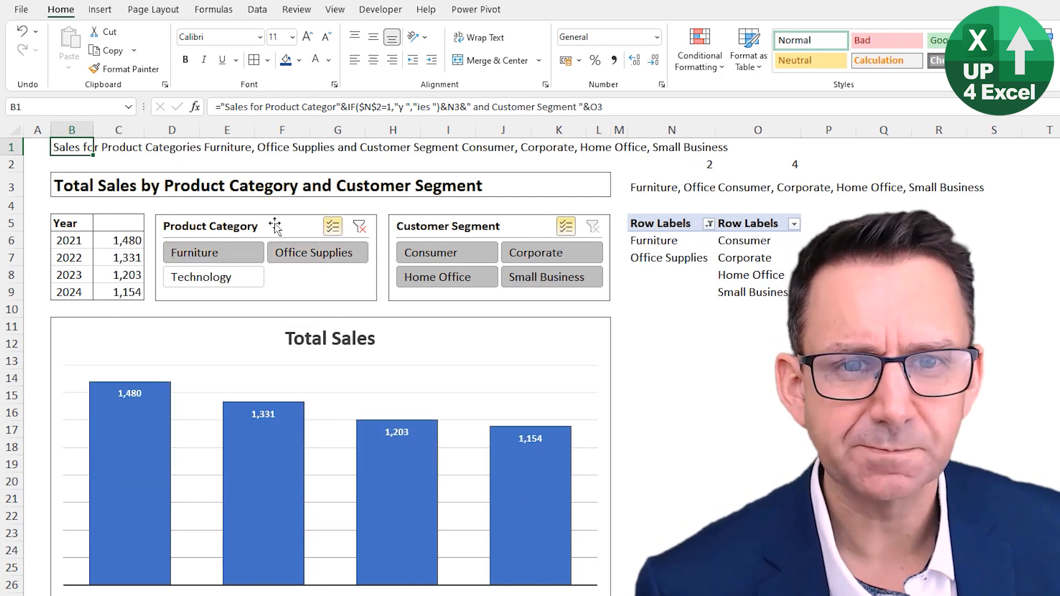
Step: In the B1 formula, copy the &IF($N$2=1,"y ","ies ") part and paste it after "Customer Segment", closing that text with a quotation mark
drag(351, 94, 504, 94)
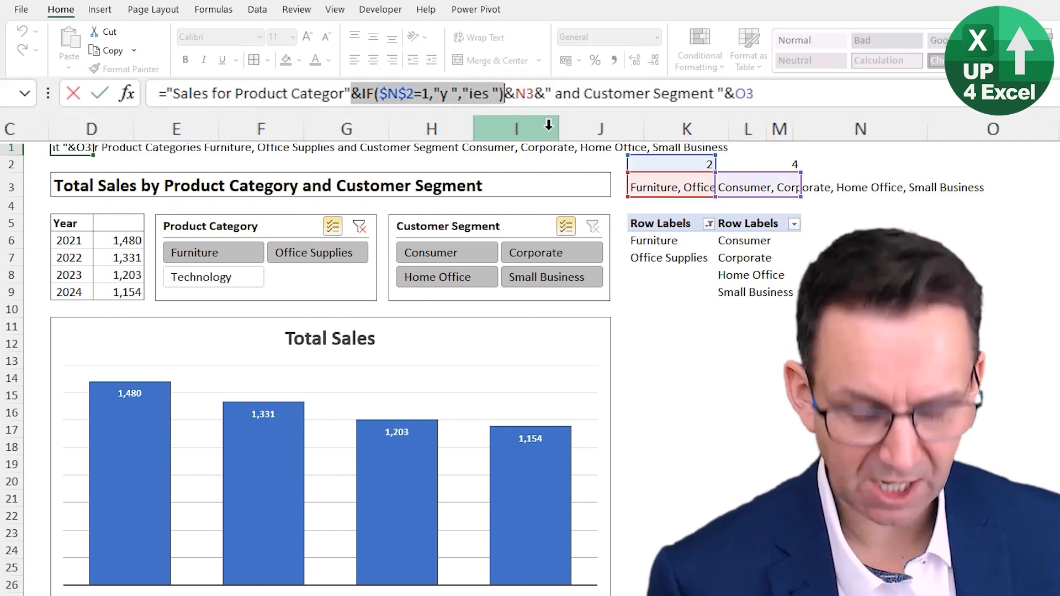
key(ctrl+c)
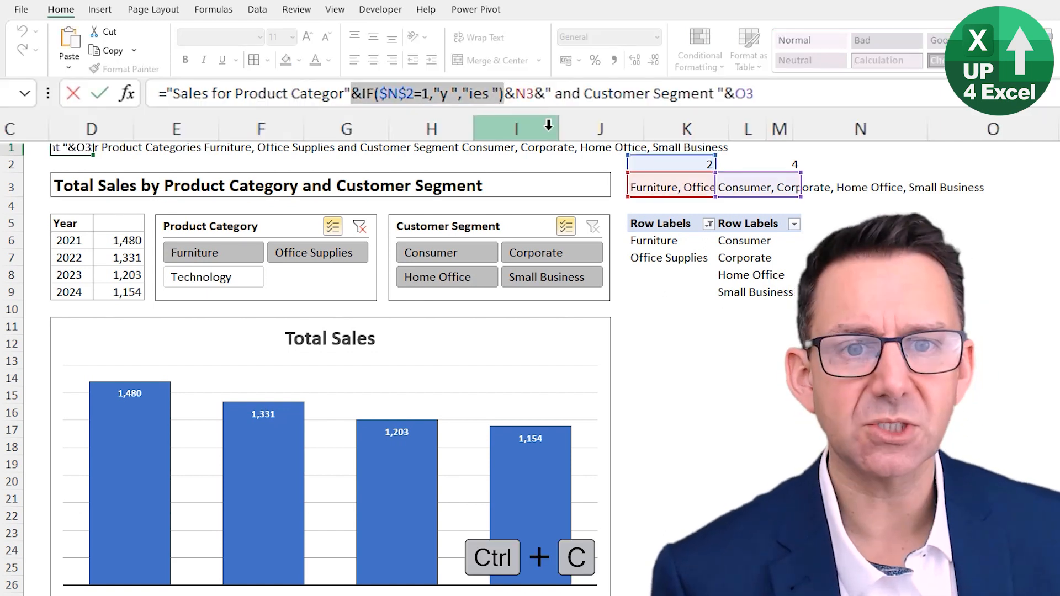
click(715, 95)
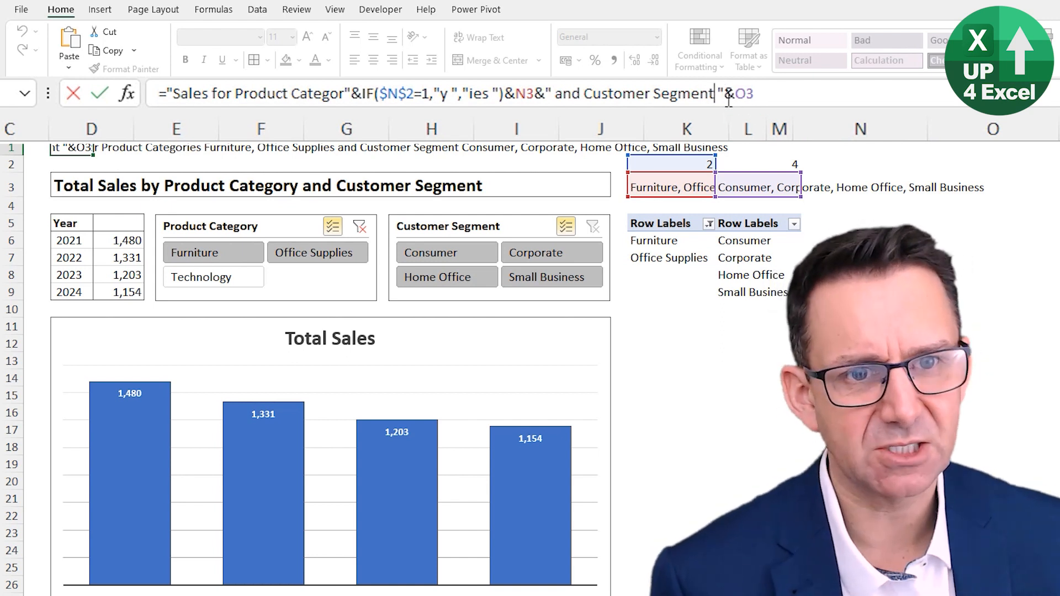
key(ctrl+v)
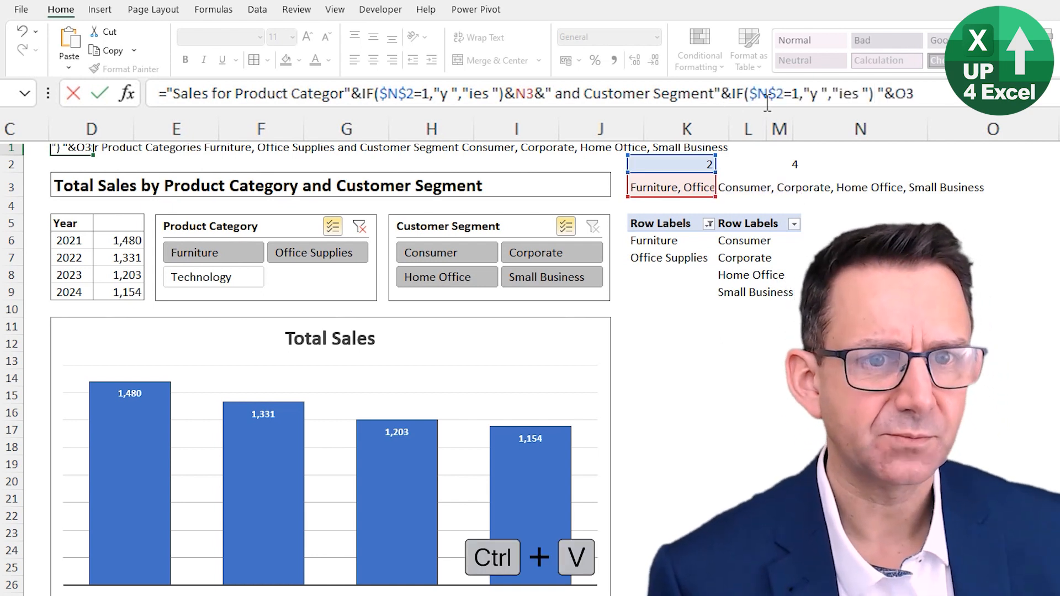
Step: Change the logical test of the pasted IF function to refer to $O$2 for the customer segment count
mouse_move(669, 161)
mouse_down()
mouse_move(757, 160)
mouse_move(690, 161)
mouse_up()
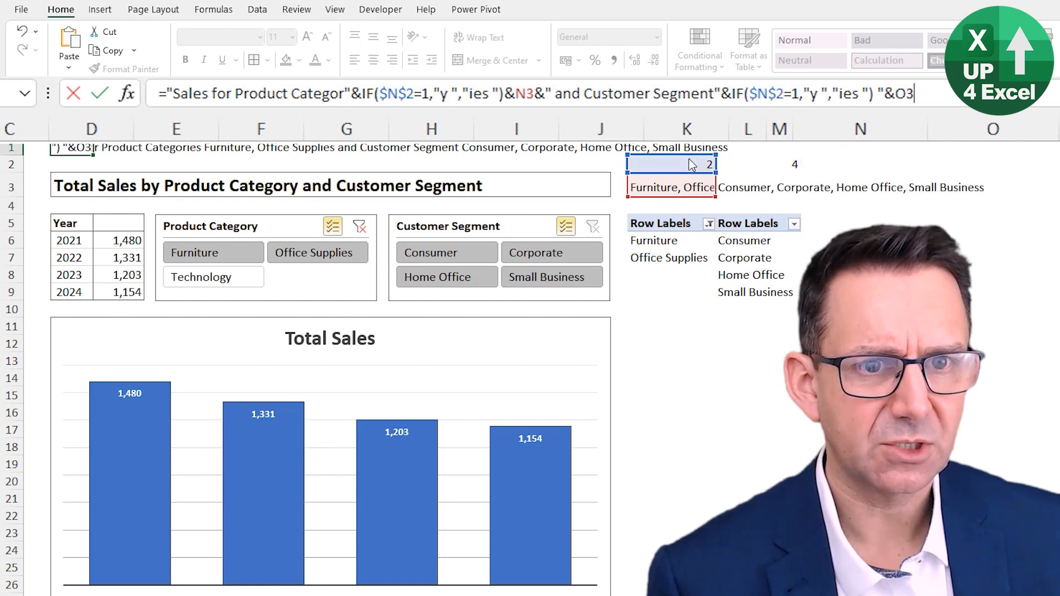
click(767, 102)
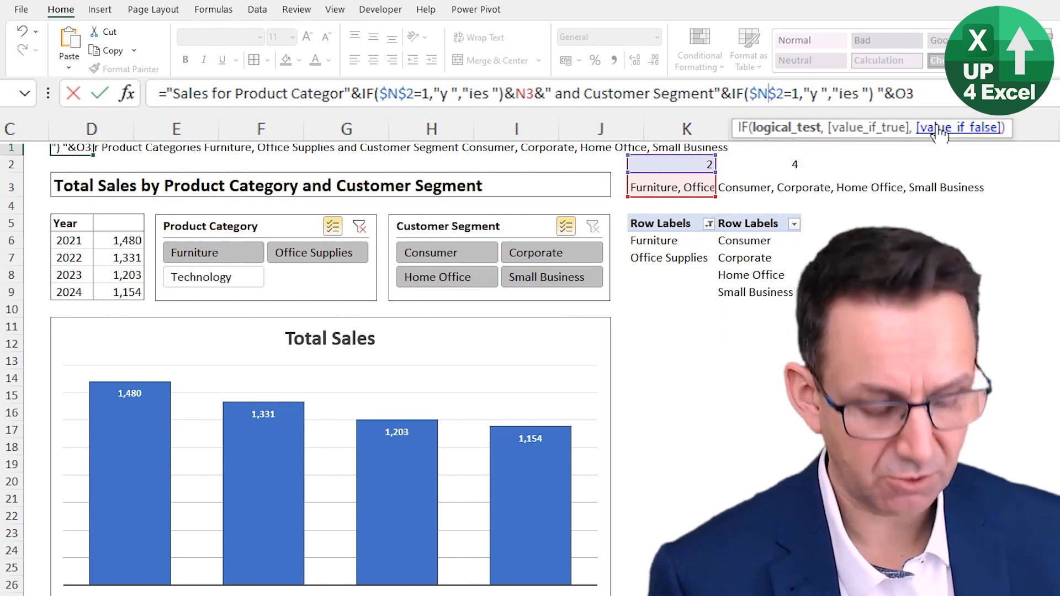
key(Delete)
text(o)
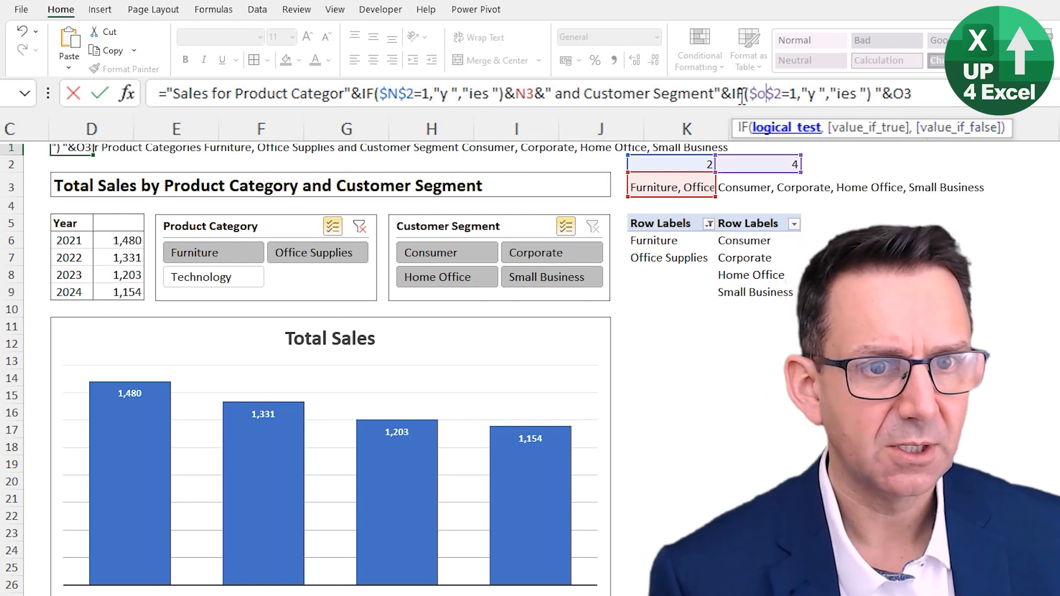
Step: Set the second IF function to return " " when true and "s " when false
click(825, 97)
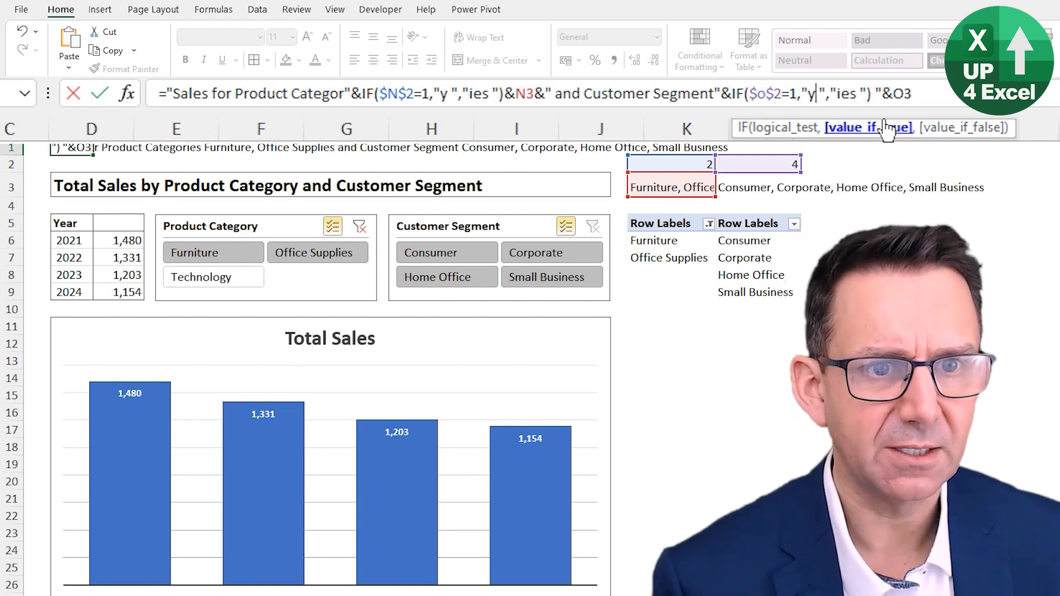
key(BackSpace)
key(BackSpace)
key(Right)
key(Right)
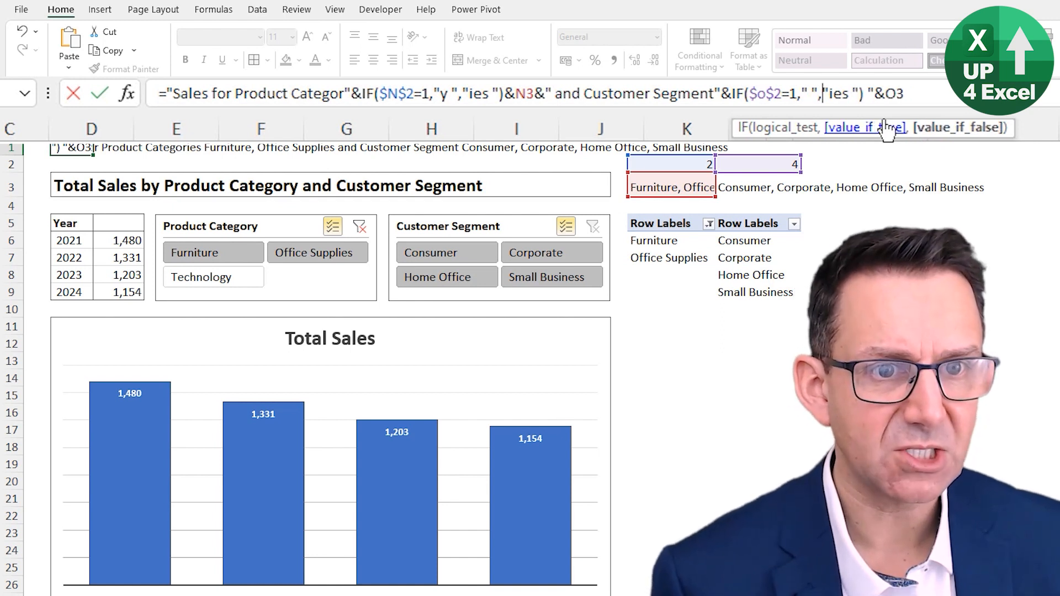
key(Delete)
key(Delete)
key(Delete)
key(Delete)
text(t)
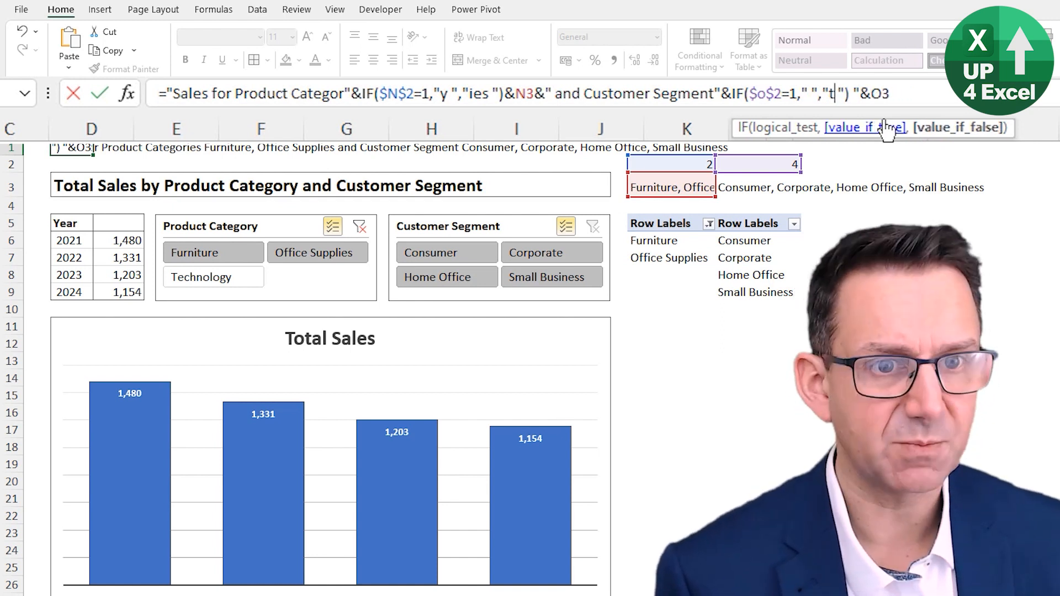
key(Delete)
text(s)
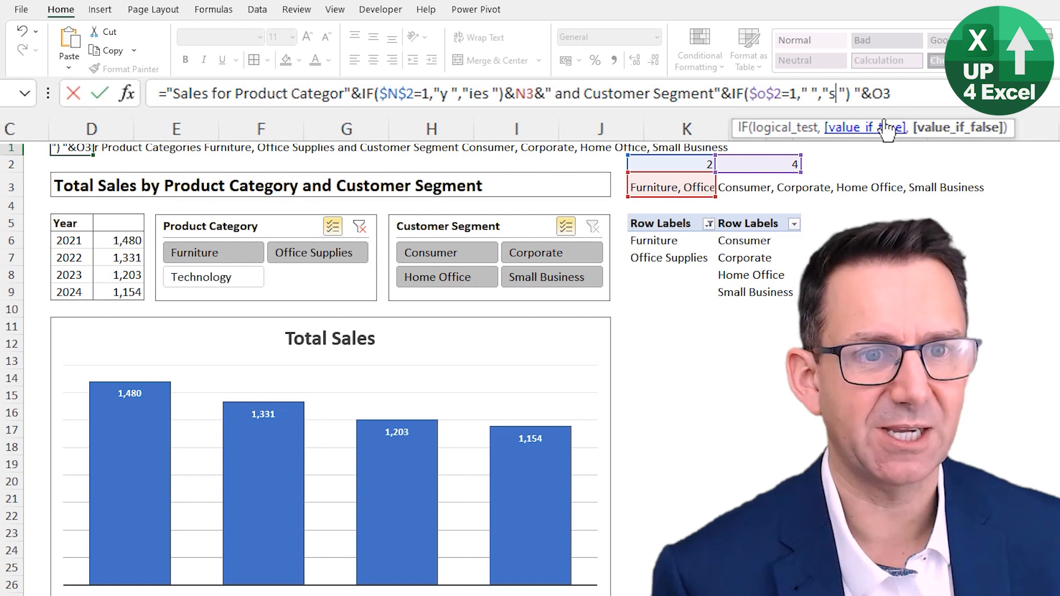
Step: Remove the stray space and quotation mark before &O3 in the B1 formula and enter the formula
key(Return)
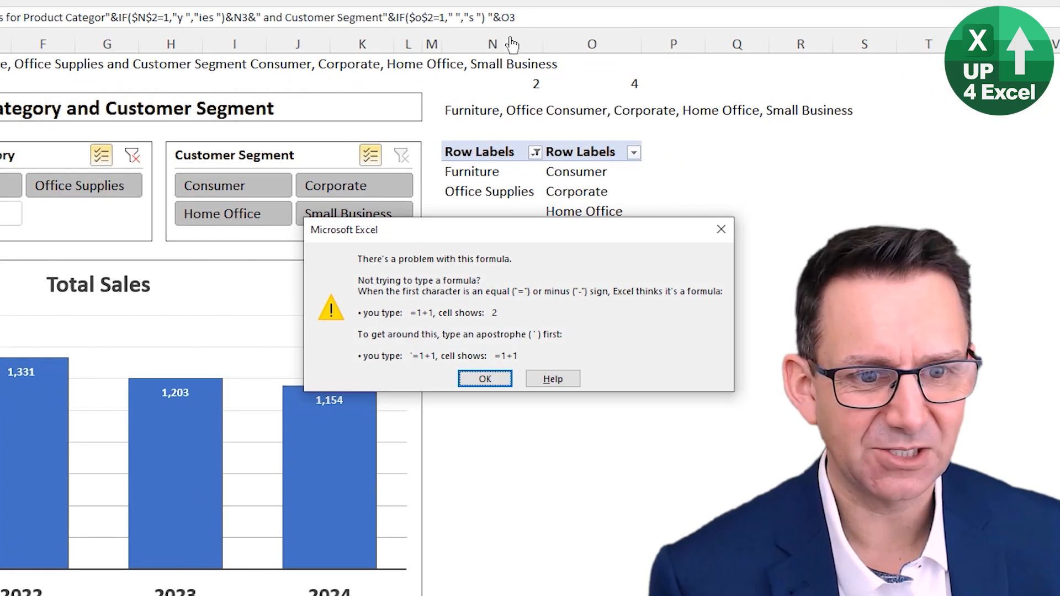
key(Return)
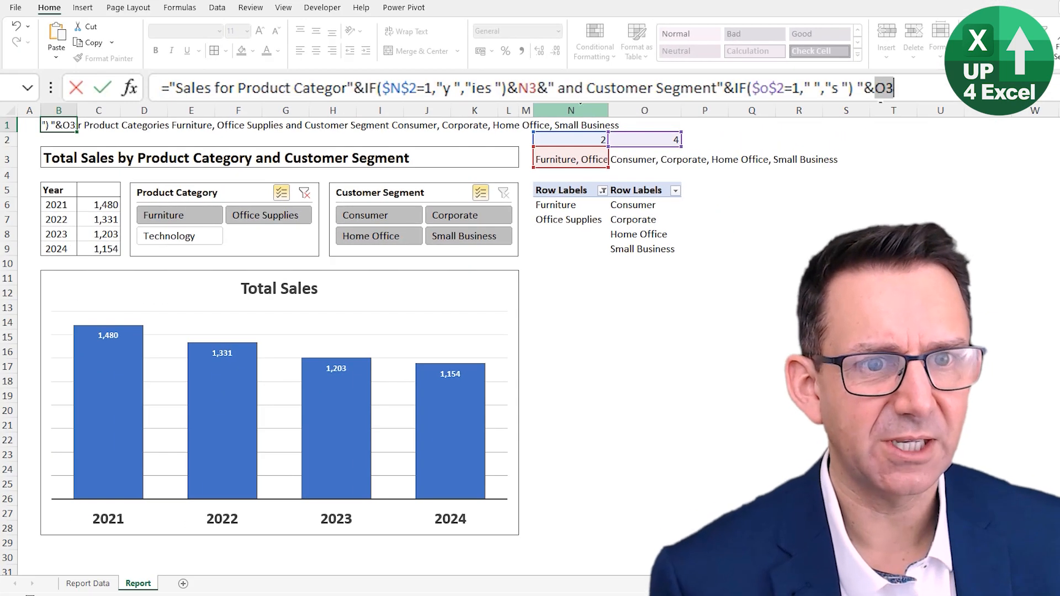
click(858, 90)
key(Delete)
key(BackSpace)
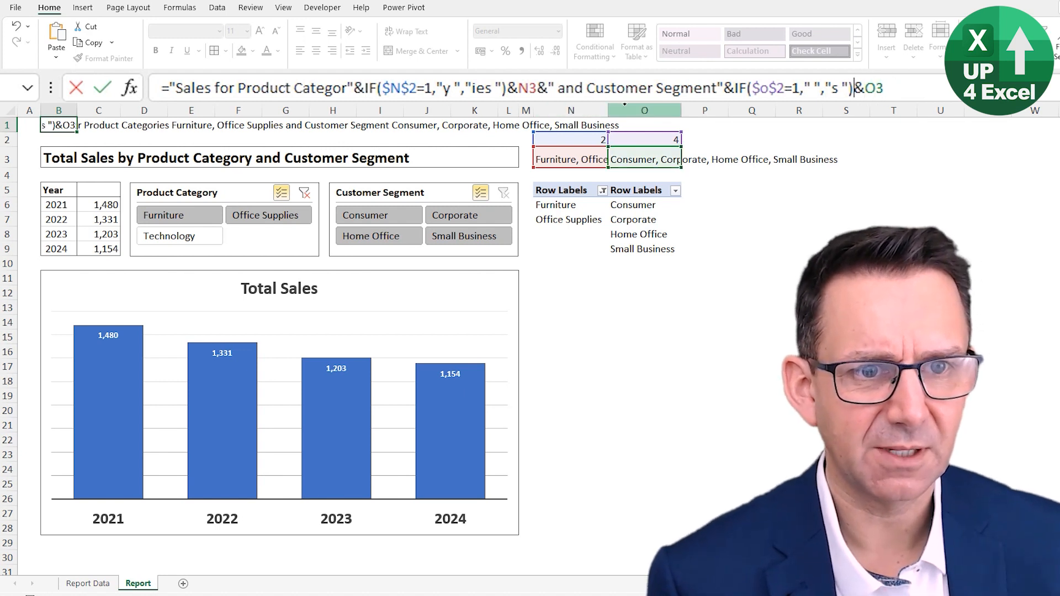
key(Return)
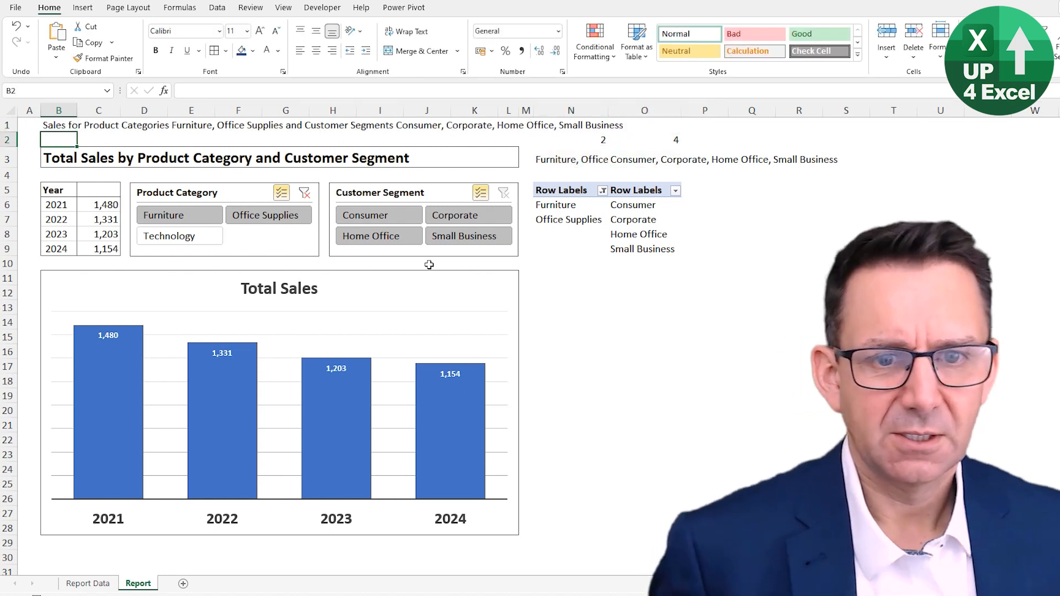
Step: Clear the Product Category filter and test the title's segment wording with Consumer, Corporate, and both segments together
click(60, 126)
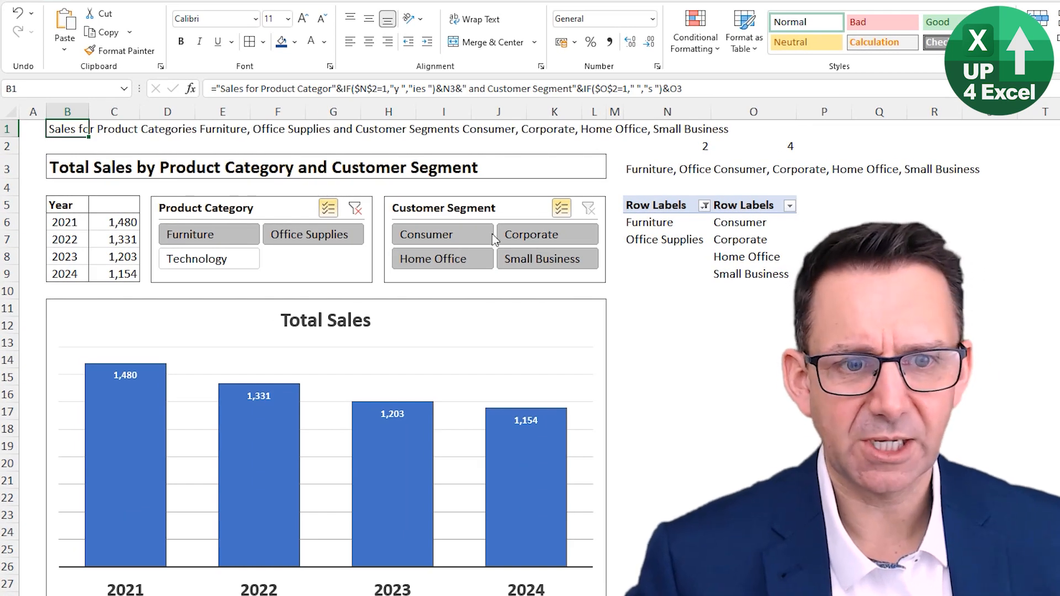
click(359, 212)
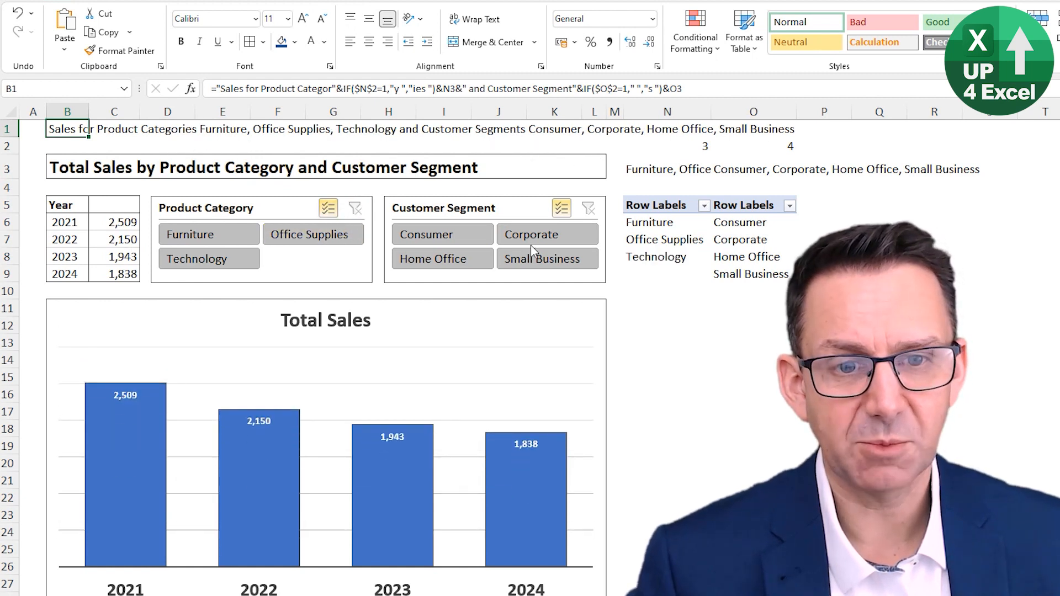
click(561, 209)
click(469, 238)
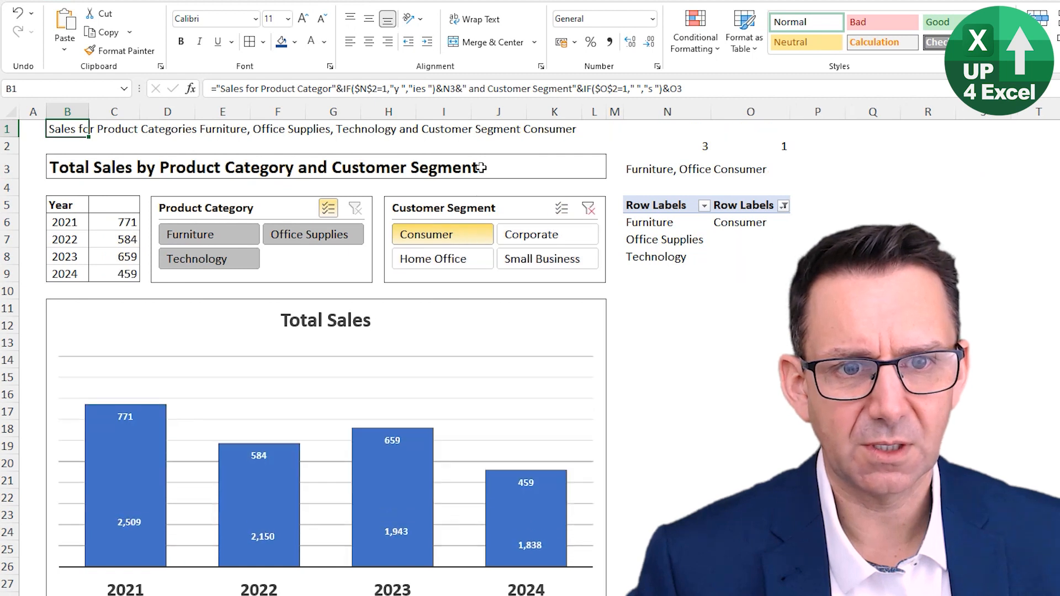
click(544, 241)
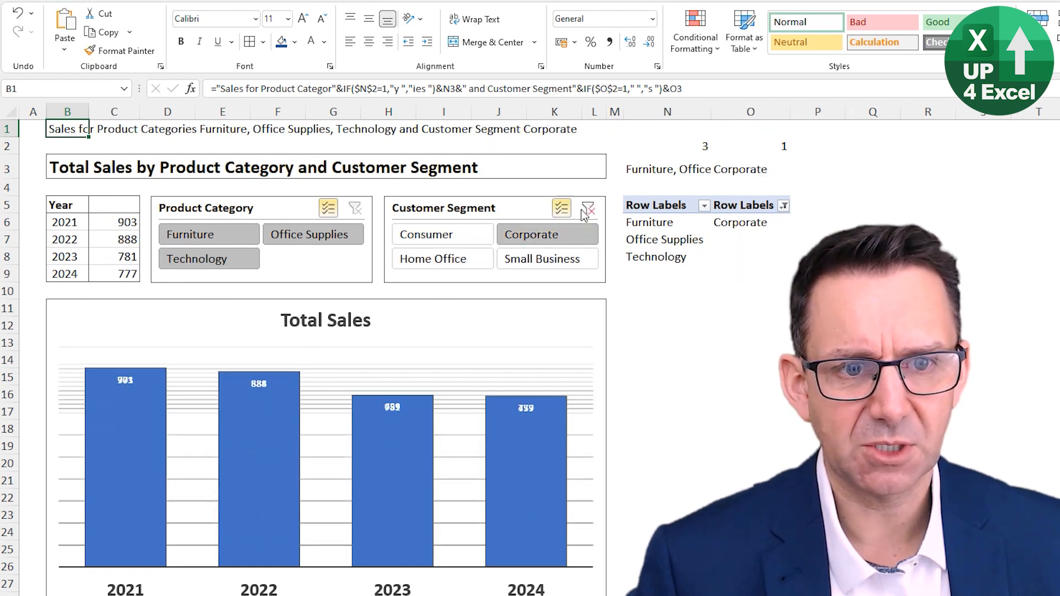
click(562, 208)
click(442, 235)
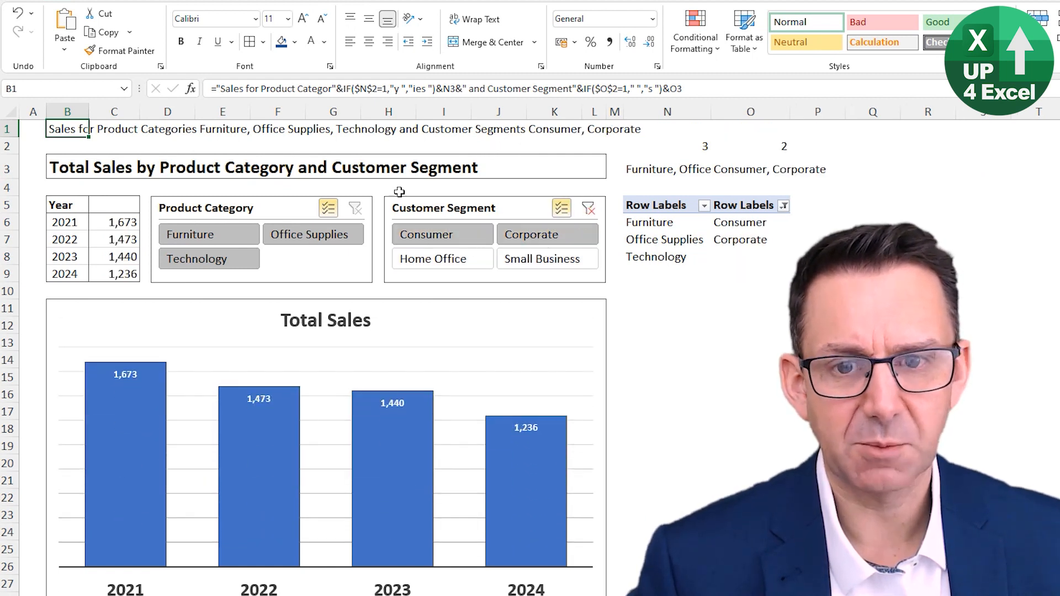
Step: Test the title's category wording by filtering Product Category to single categories, ending on Technology
click(328, 208)
click(284, 235)
click(236, 238)
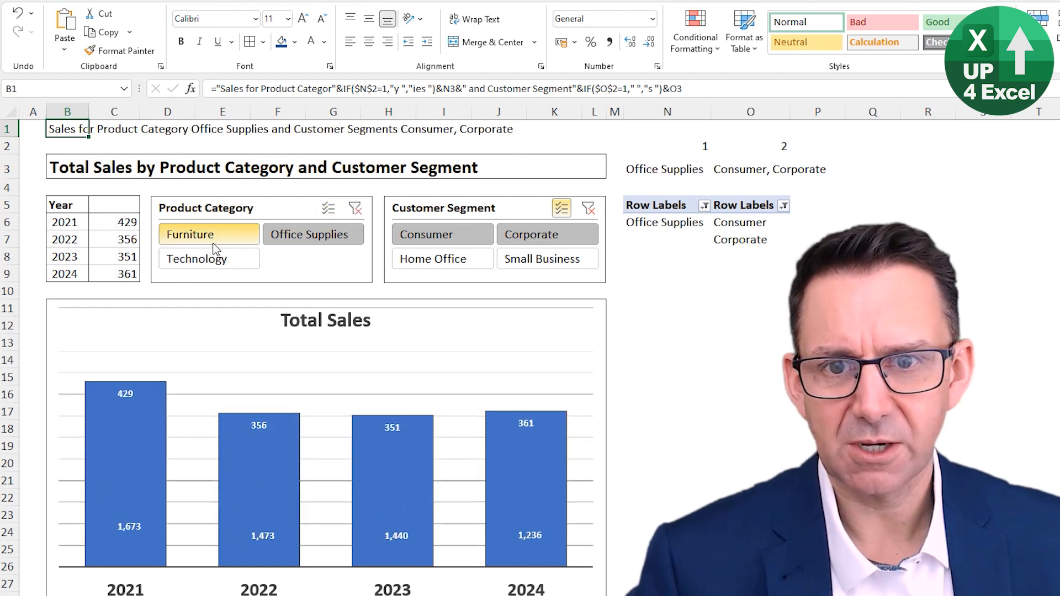
click(210, 253)
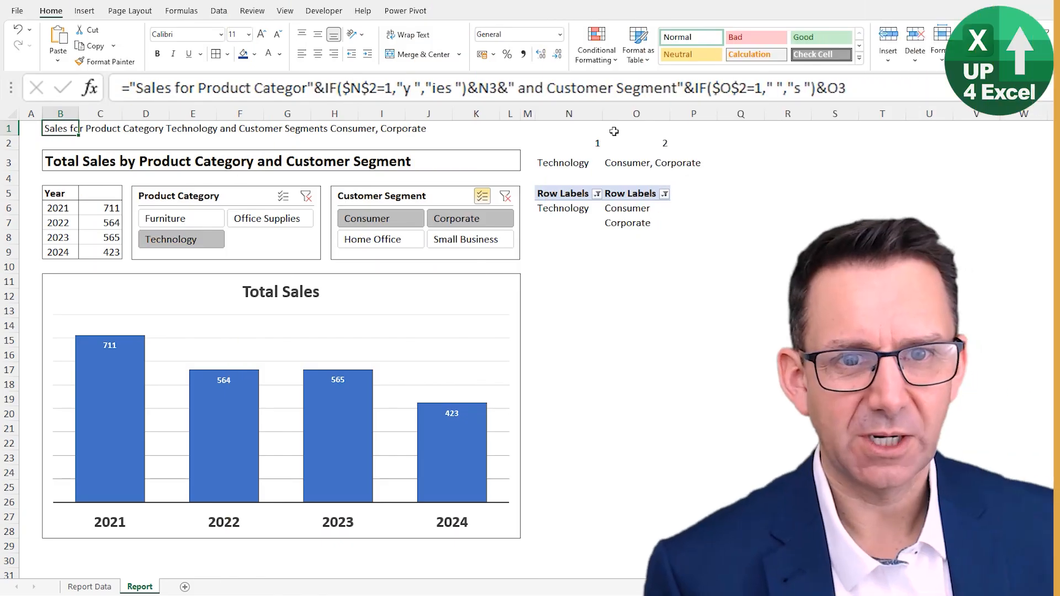
Step: Insert a CHAR(10) line break joined with & before " and Customer Segment" in the B1 formula and enter it
click(504, 88)
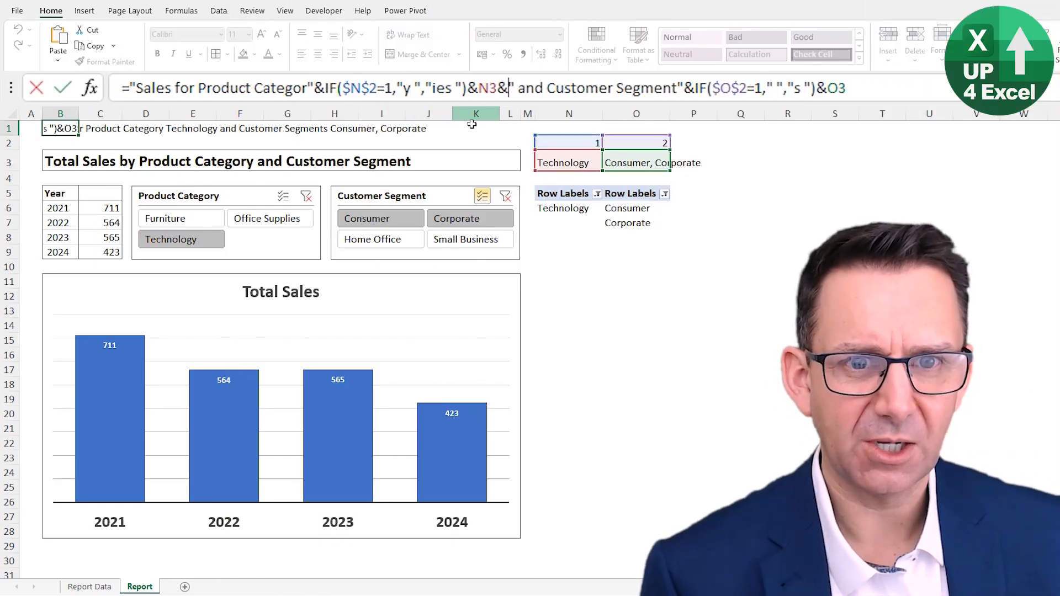
click(550, 92)
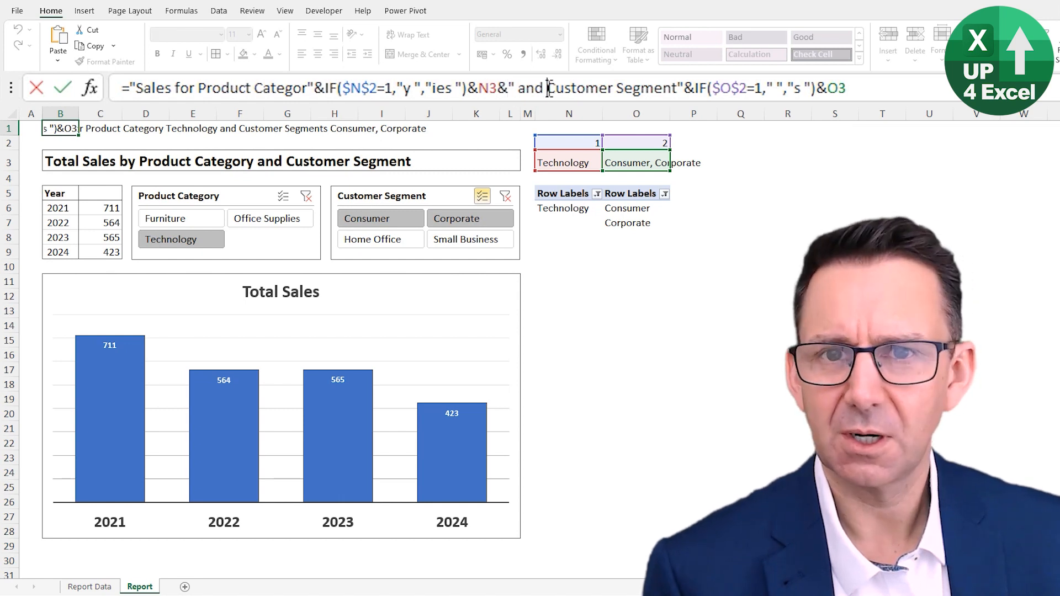
click(511, 89)
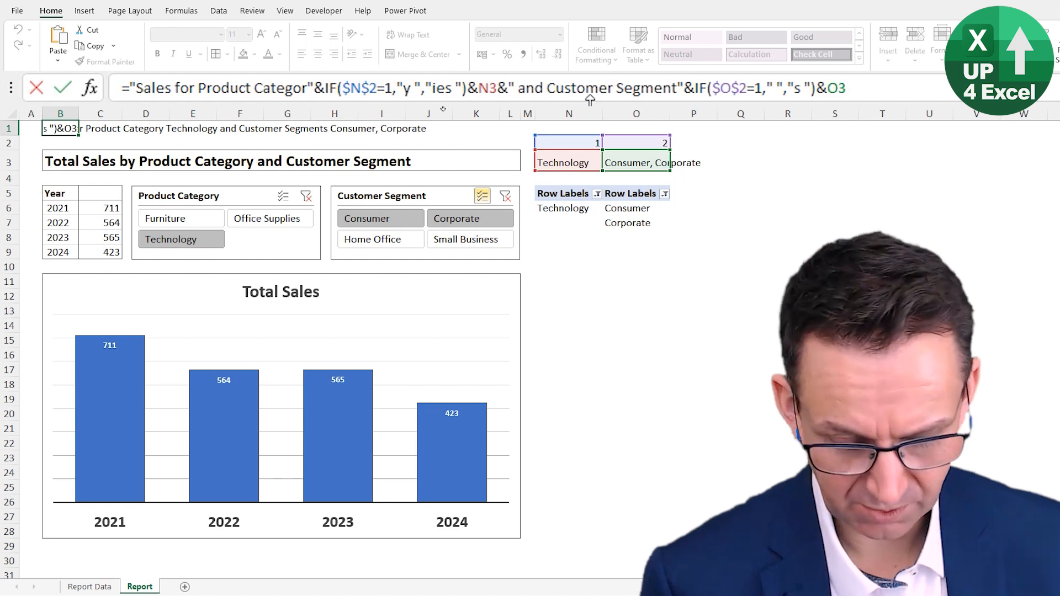
text(char()
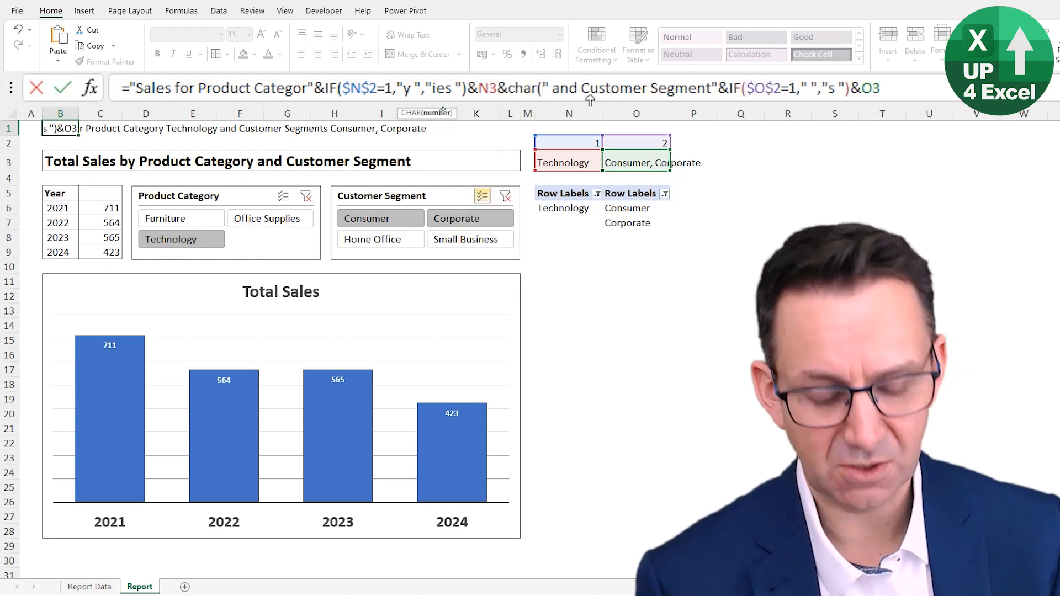
text(10)
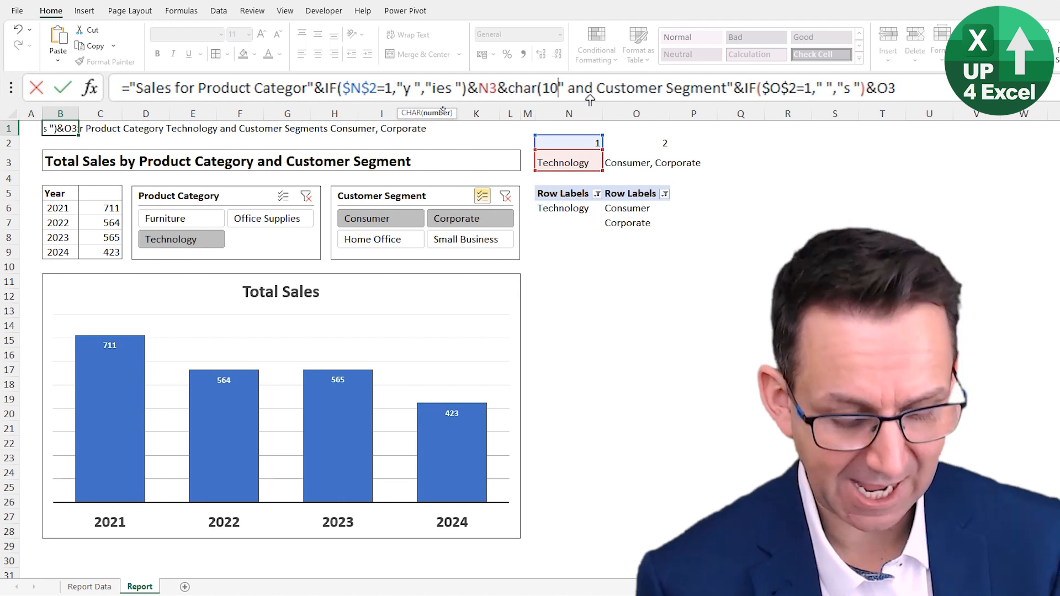
text())
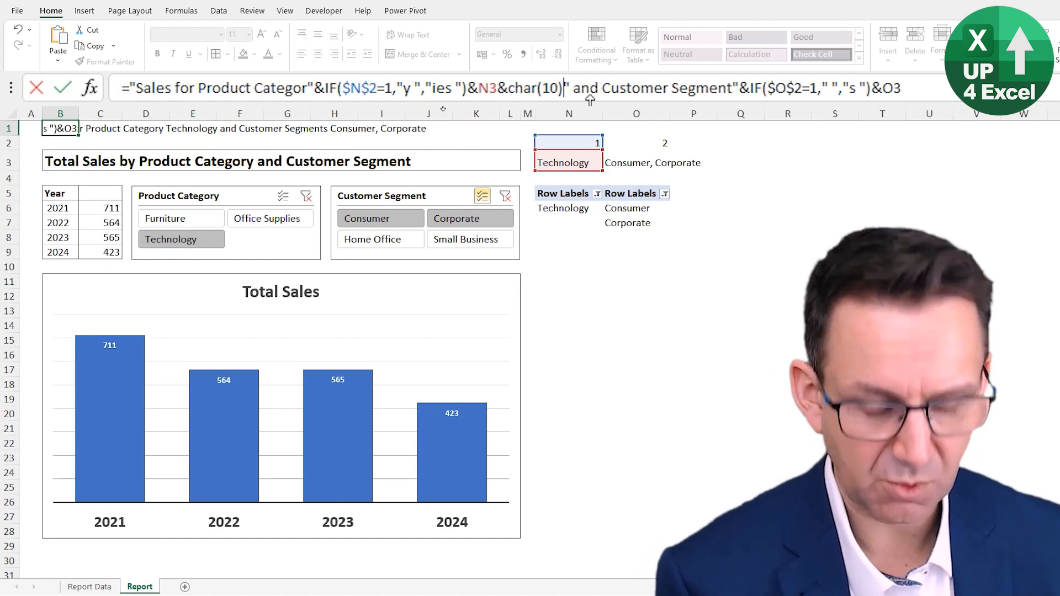
text(&)
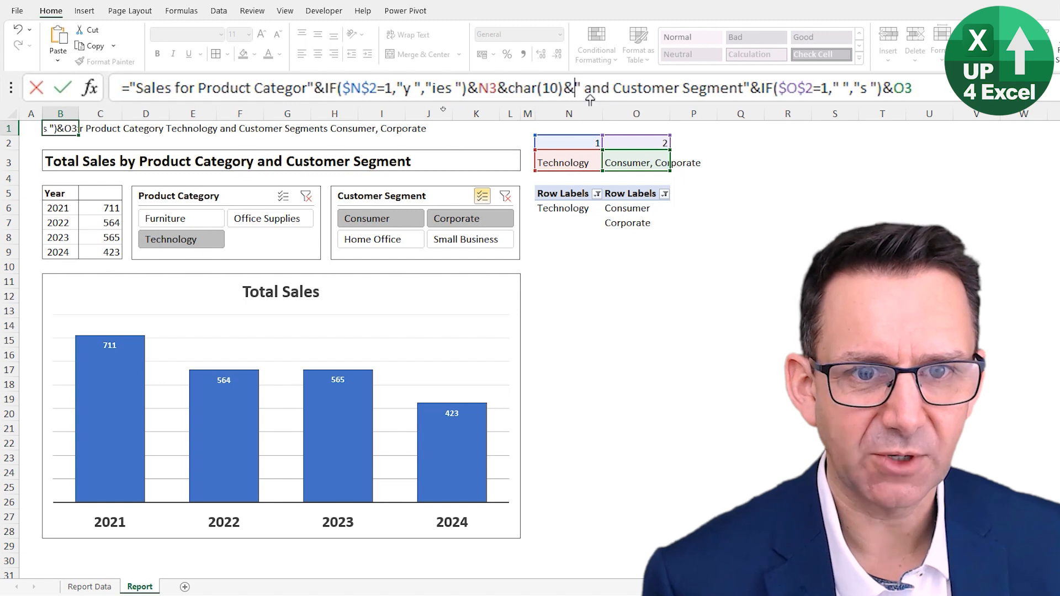
key(ctrl+Return)
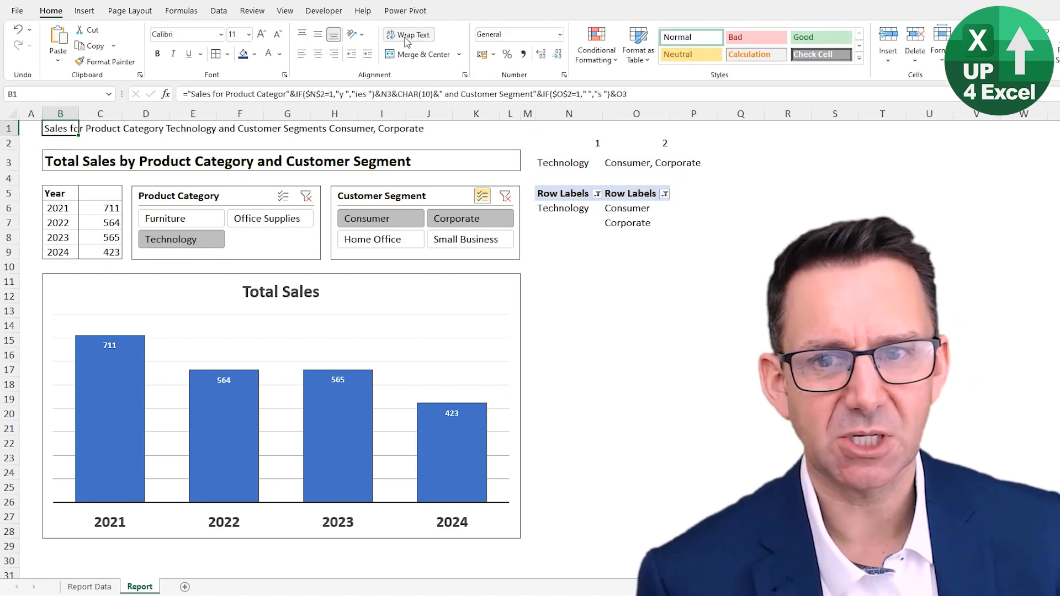
Step: Make row 1 tall enough for two lines and merge and center the title across B1:L1
drag(14, 136, 19, 162)
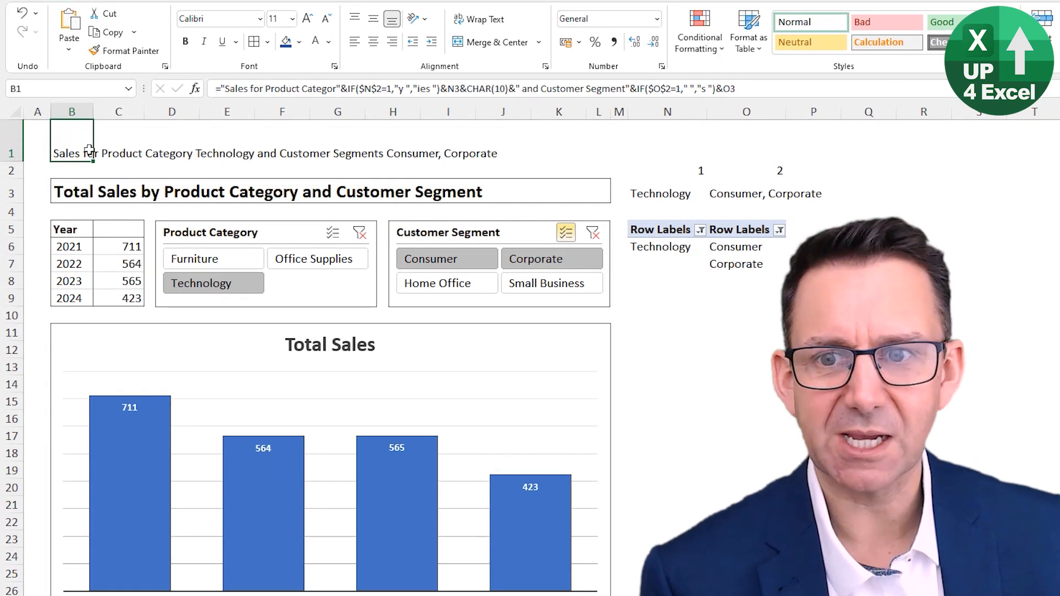
drag(530, 144, 606, 132)
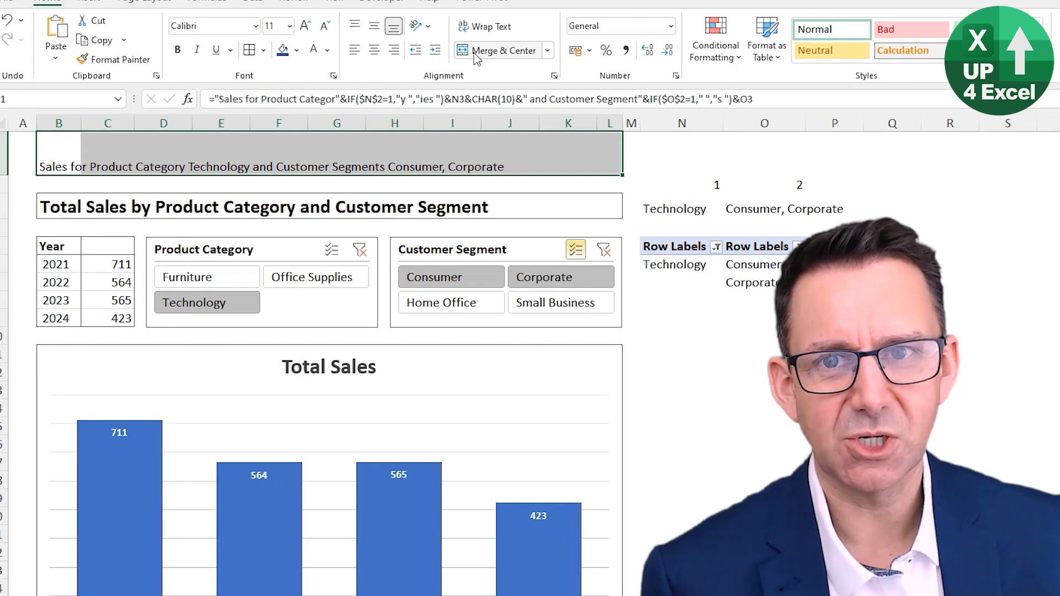
click(476, 55)
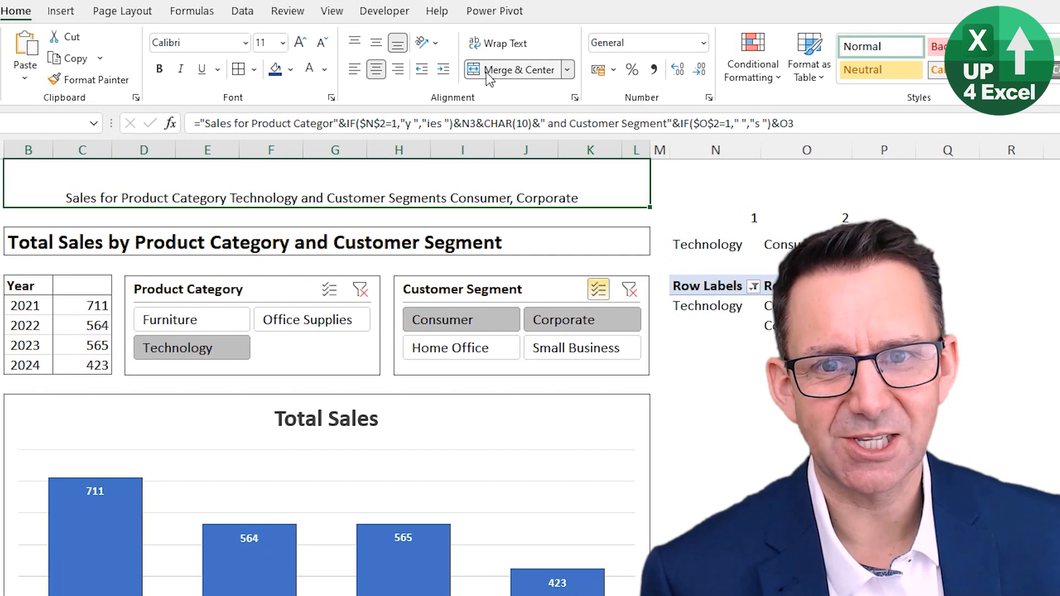
Step: Wrap the text in the merged title cell and align it left
click(497, 43)
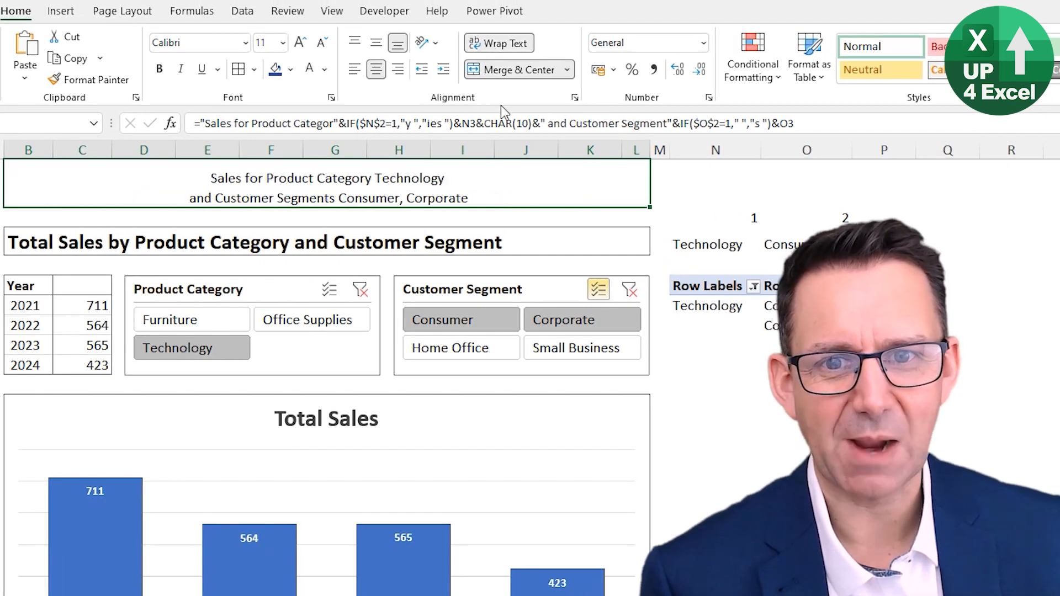
click(355, 70)
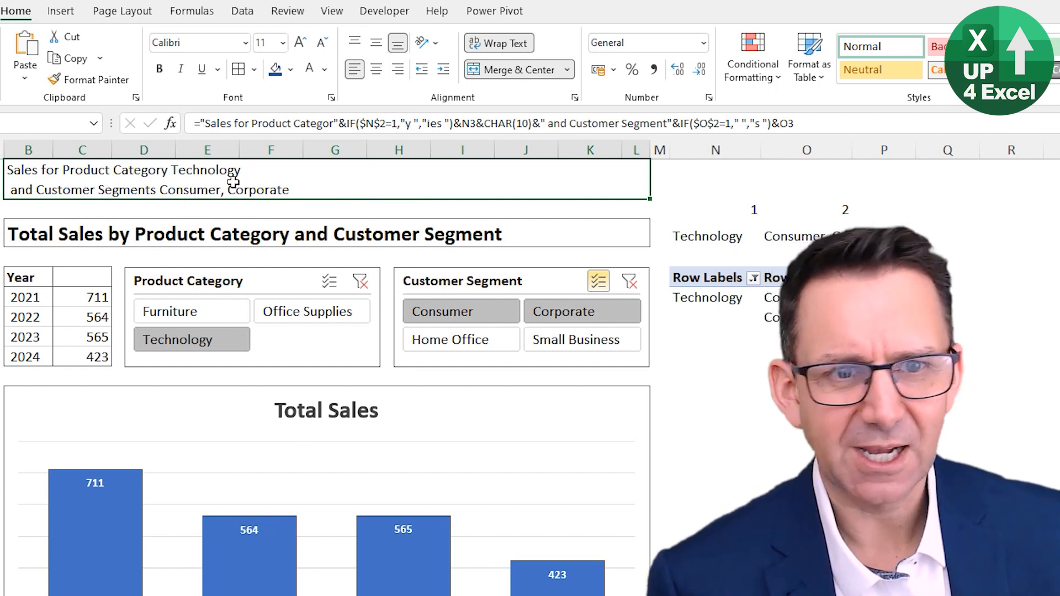
Step: Remove the leading space before "and Customer Segment" in the B1 title formula and enter it
click(585, 124)
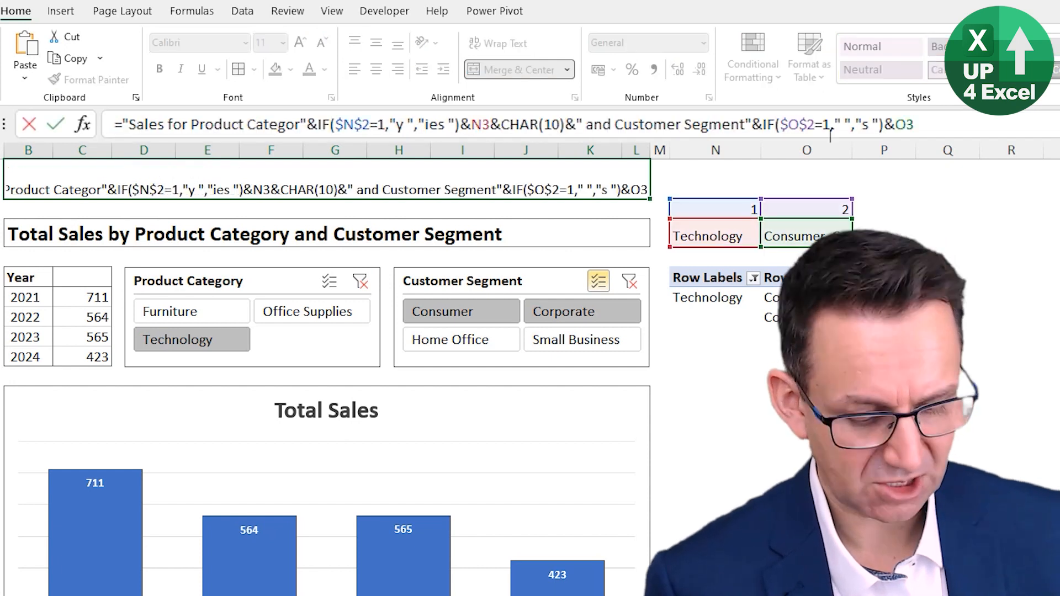
key(BackSpace)
key(ctrl+Return)
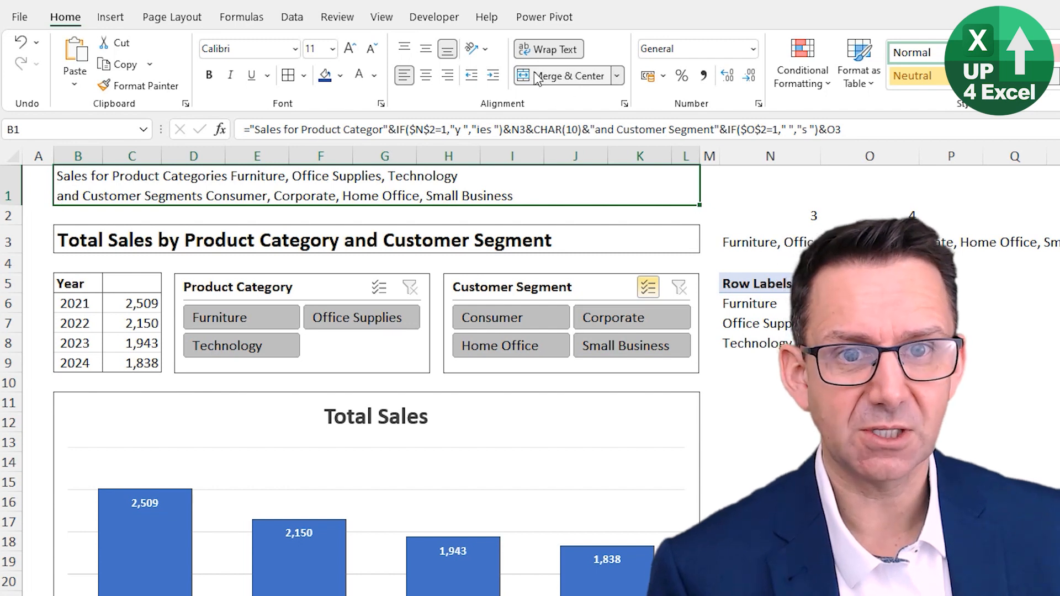
Step: Unmerge B1:L1, turn off its text wrapping, and autofit the height of row 1
click(552, 76)
click(539, 54)
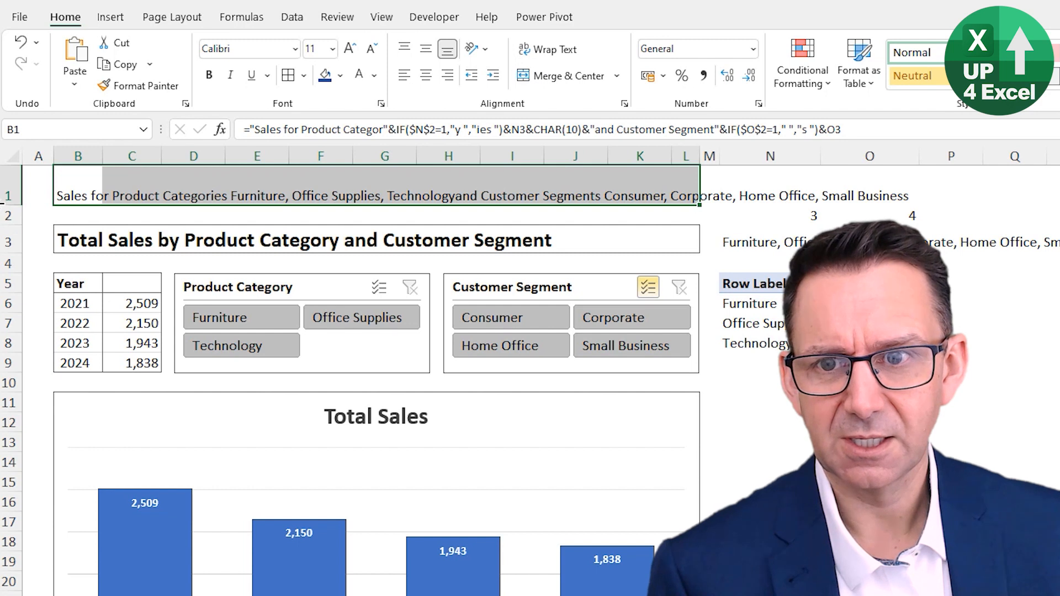
double_click(7, 205)
Step: Move the title formula from B1 to N1, above the helper cells
click(71, 178)
drag(74, 188, 759, 187)
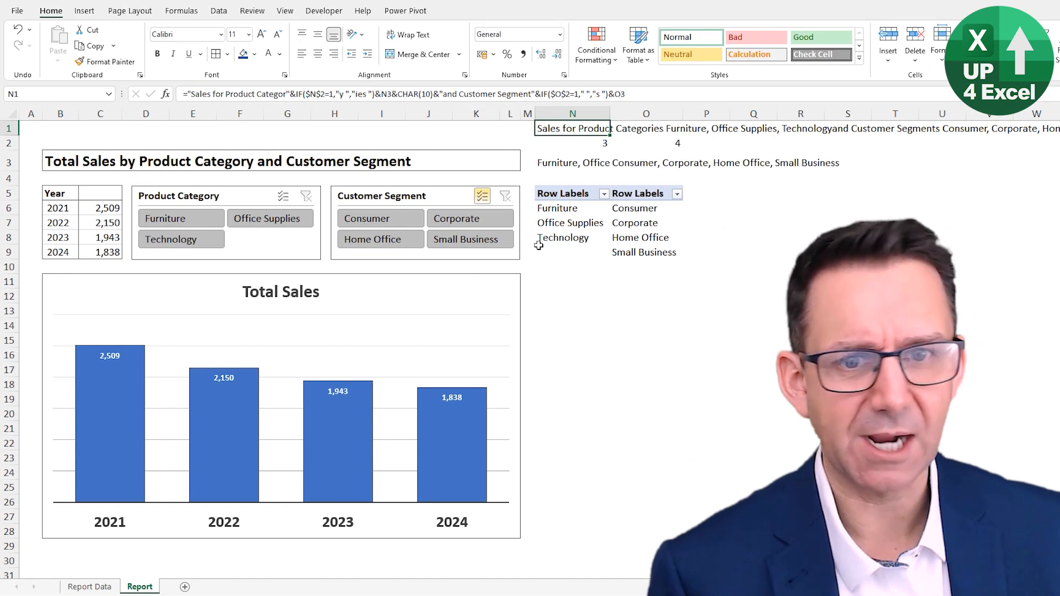
Step: Close the PivotChart Fields pane and link the Total Sales chart title to cell N1 with =Report!$N$1
click(257, 291)
key(Delete)
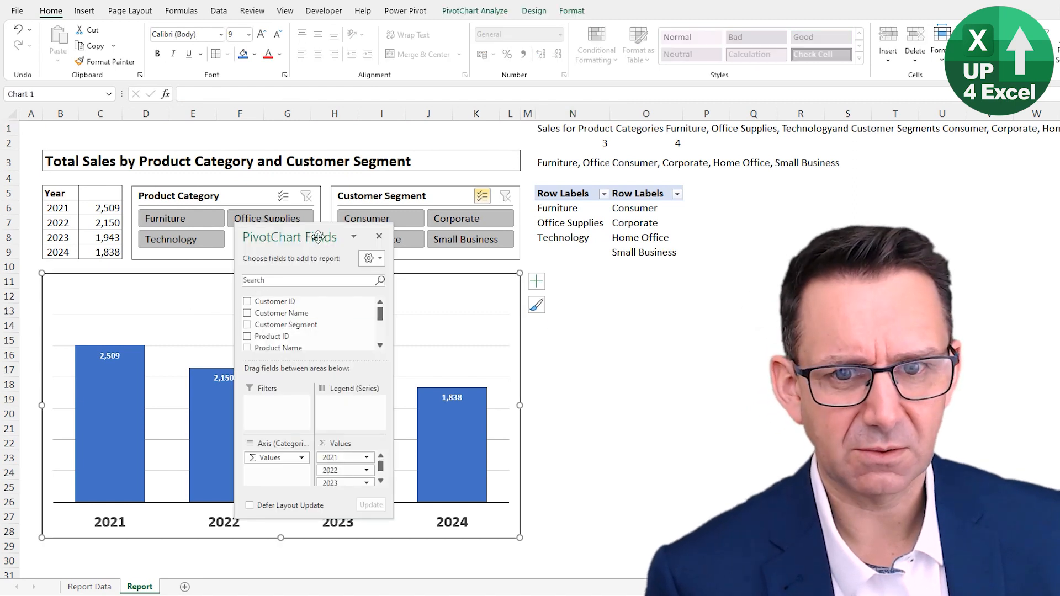
click(379, 237)
click(306, 303)
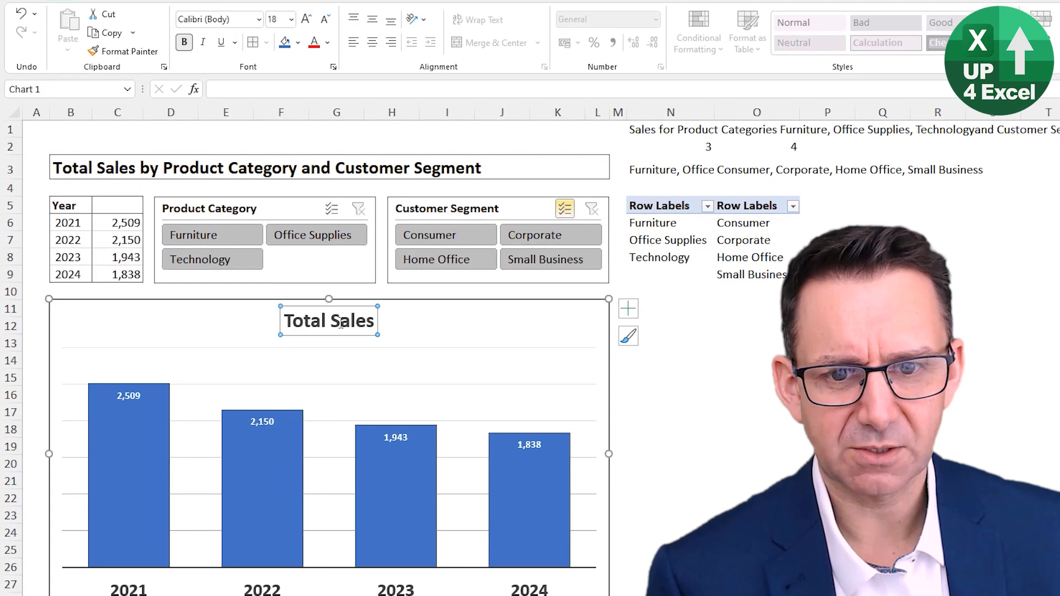
click(228, 89)
text(=)
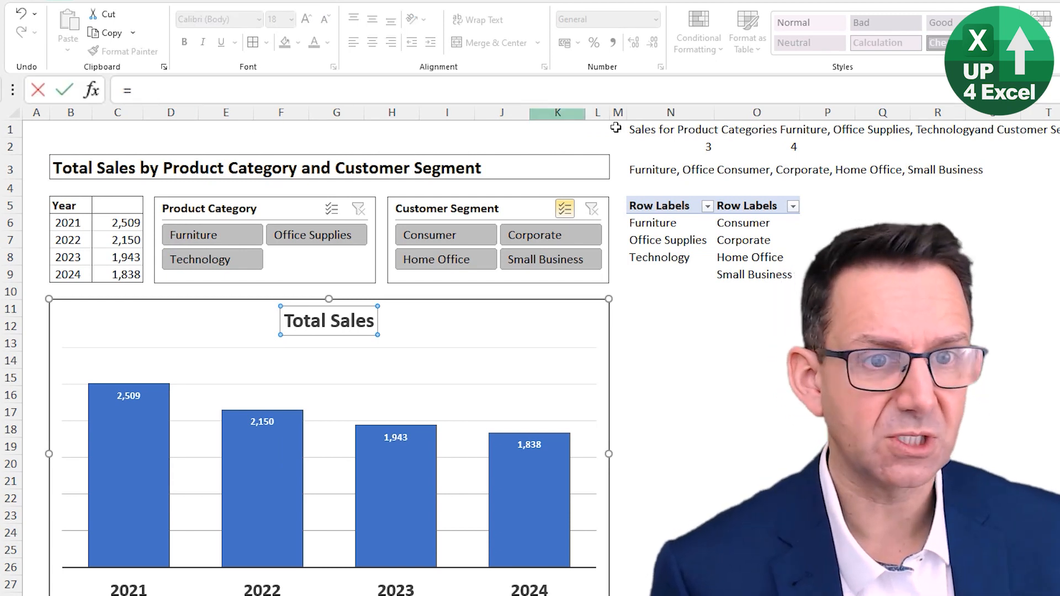
click(671, 130)
key(Return)
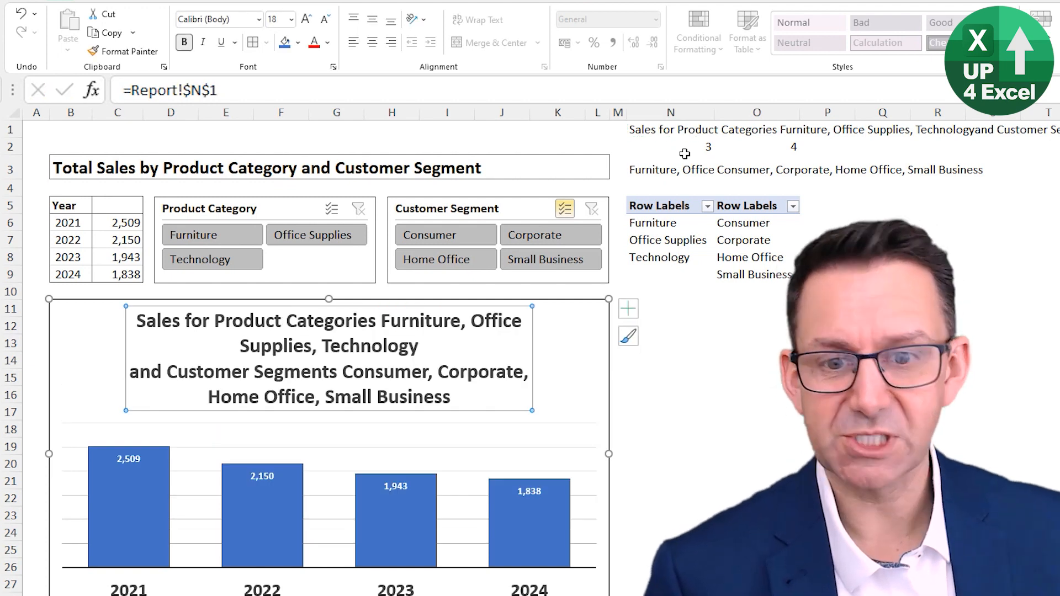
Step: Reduce the chart title to 12 pt, align its text left, and shift it toward the chart's left edge
click(326, 20)
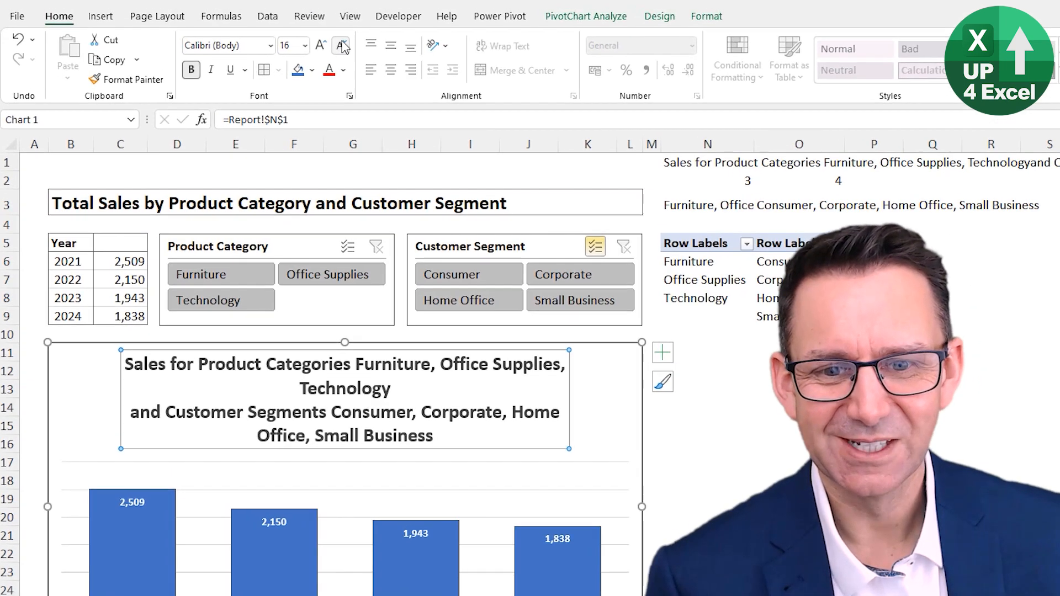
click(325, 19)
click(326, 19)
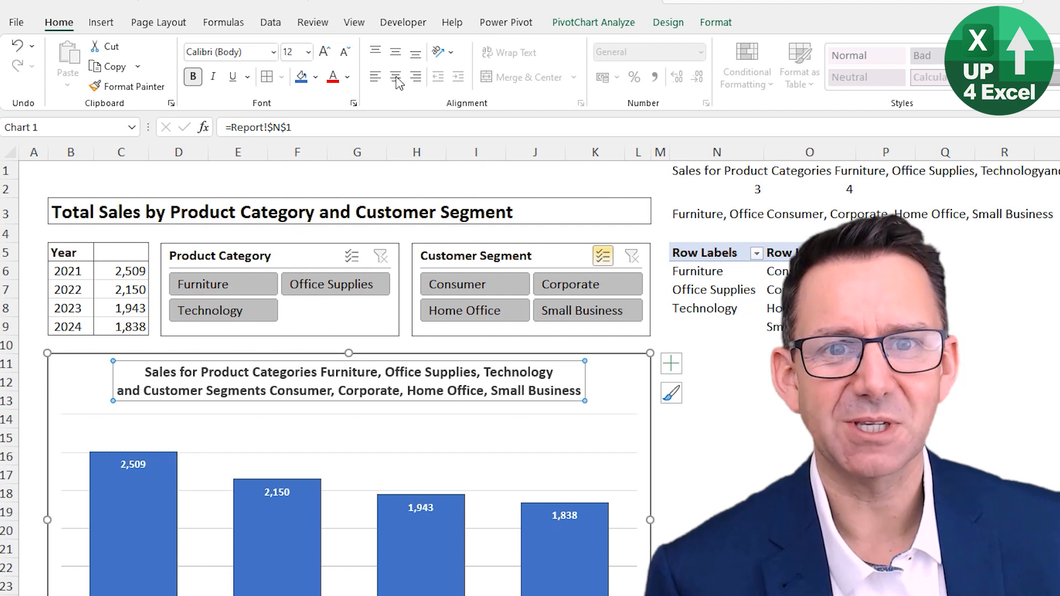
click(376, 77)
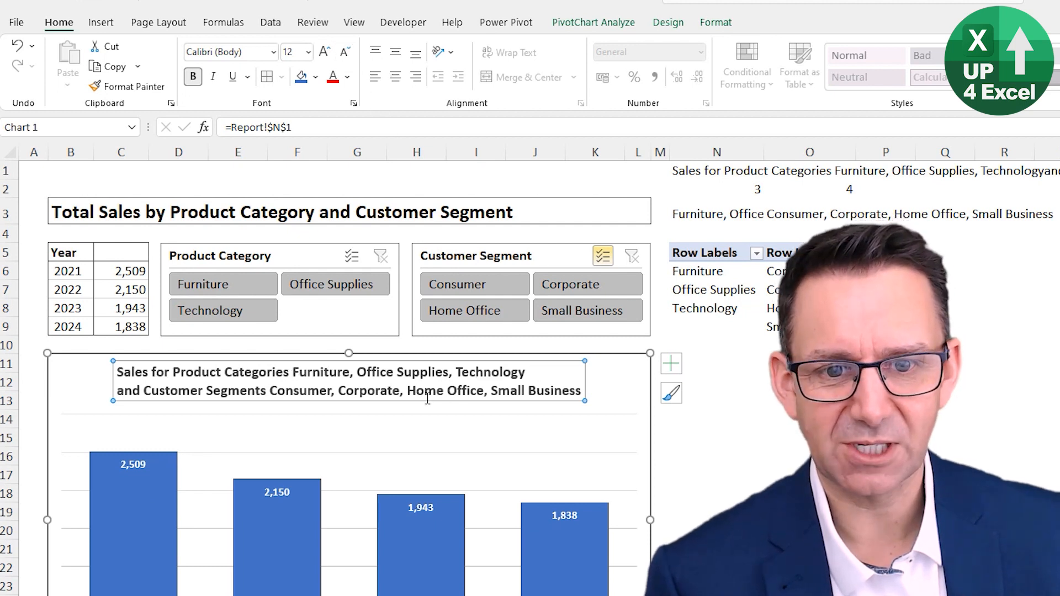
drag(423, 402, 382, 402)
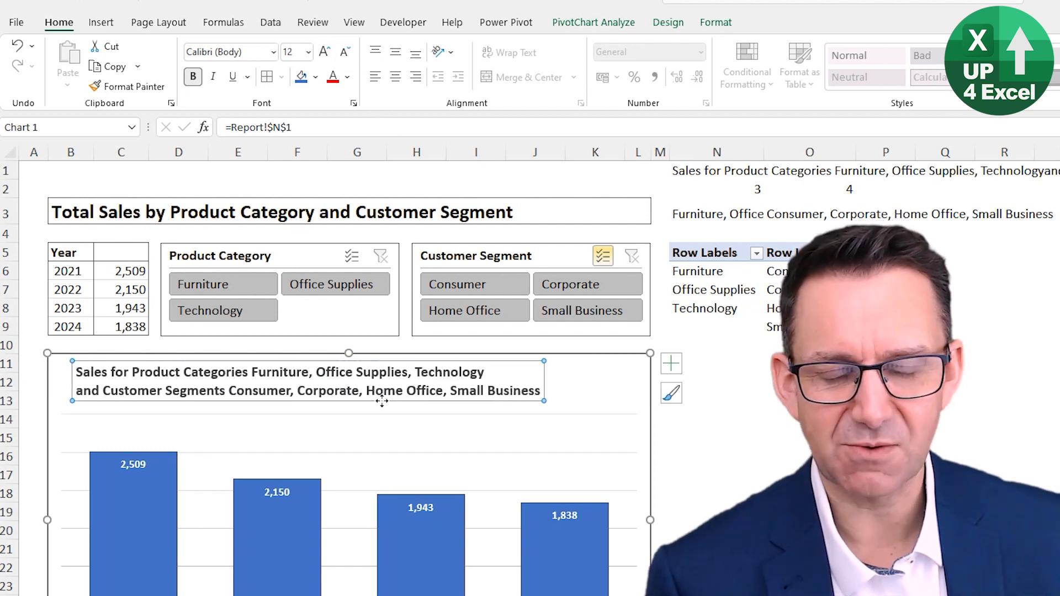
Step: Insert a blank row at row 4, directly below the report heading in B3
click(88, 209)
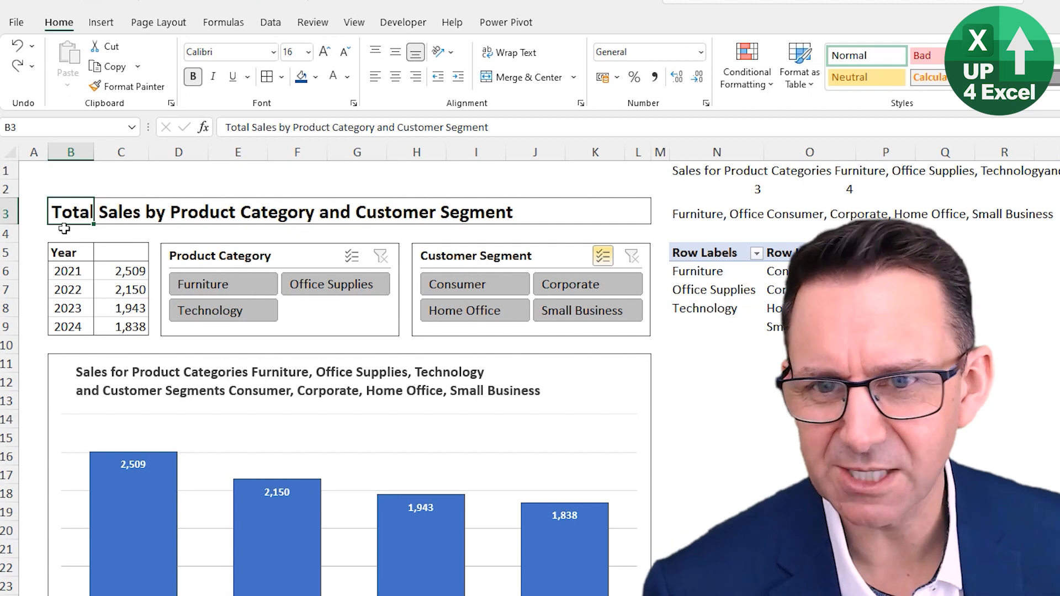
click(89, 241)
key(shift+space)
key(ctrl+shift+equal)
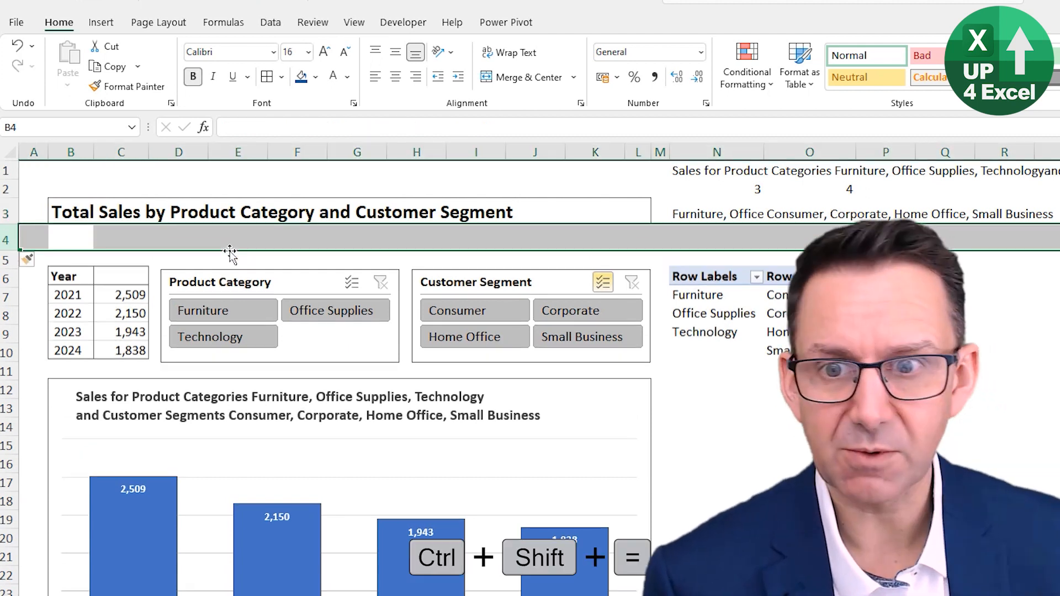
Step: Enter the formula ="Showing "&N1 in B4 as the report's subtitle
click(53, 241)
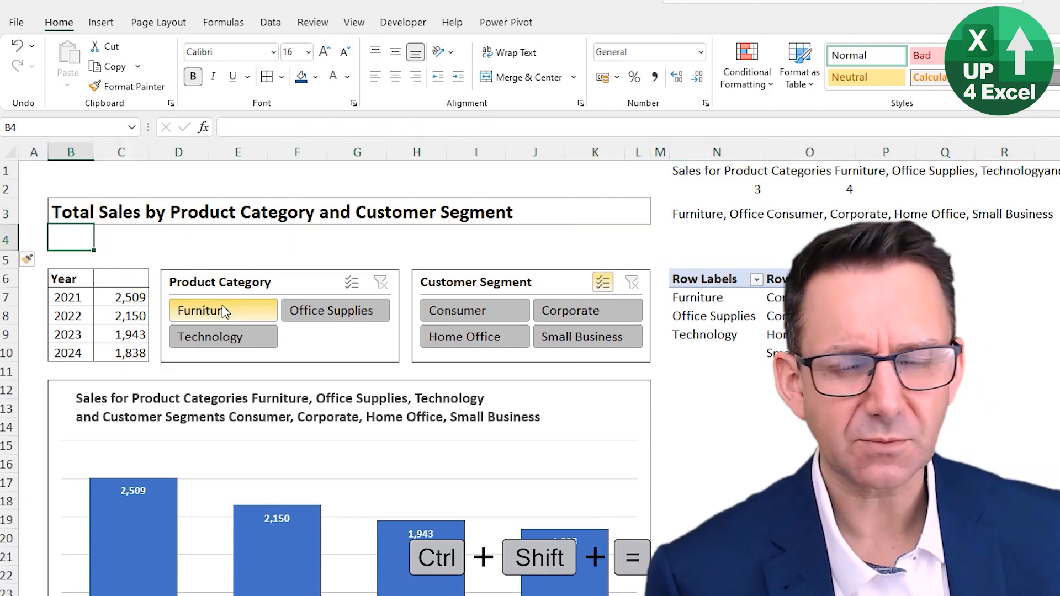
text(=)
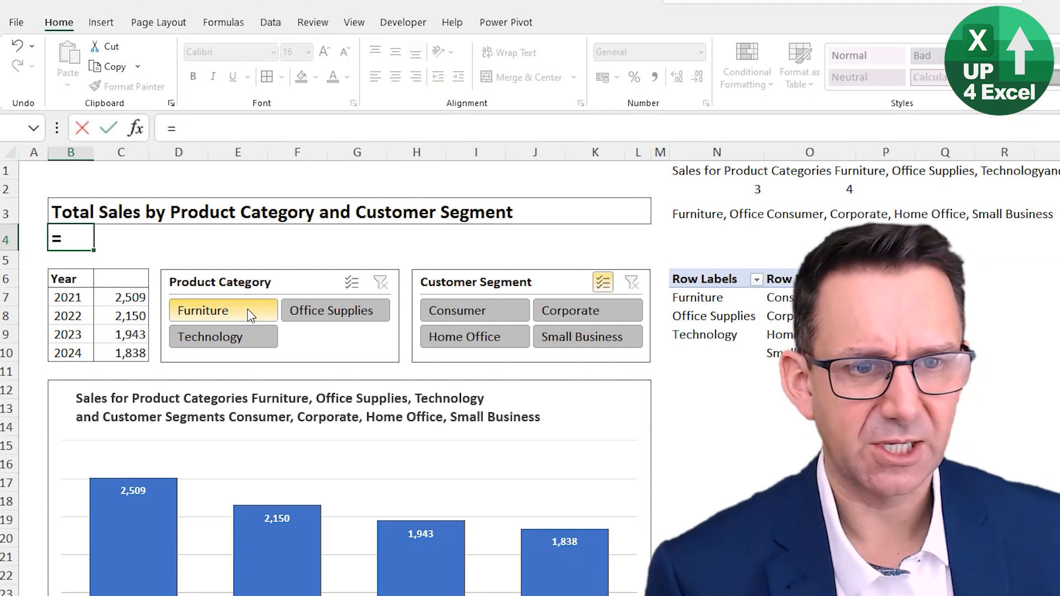
text(")
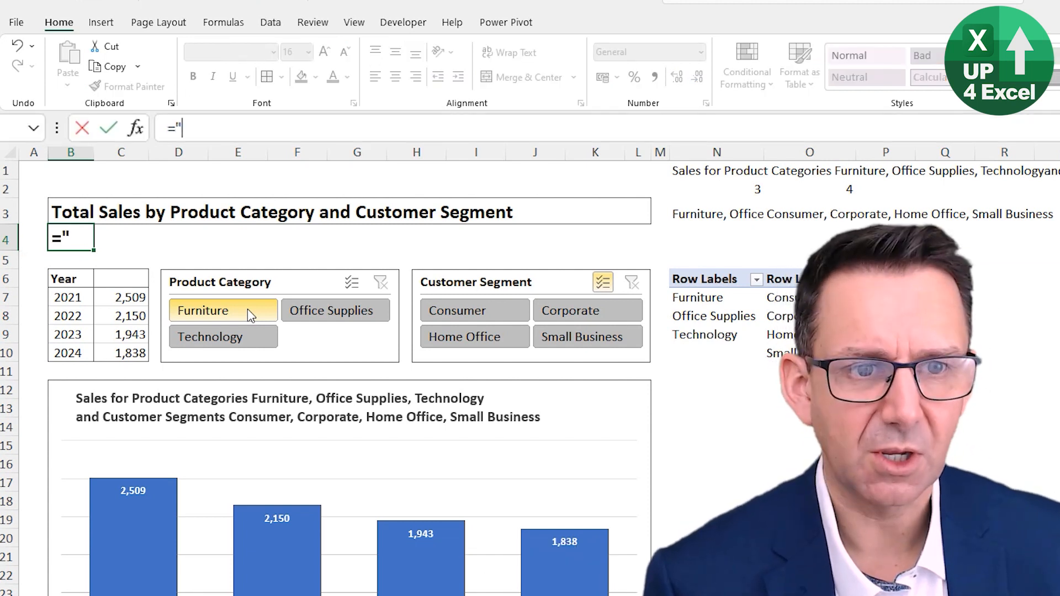
text(Show)
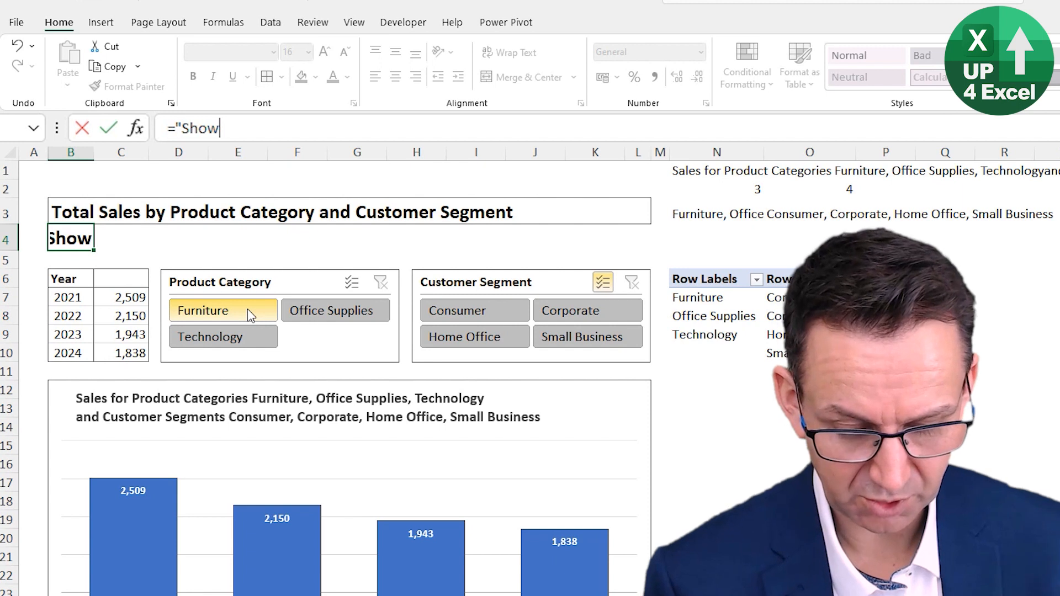
text(ing ")
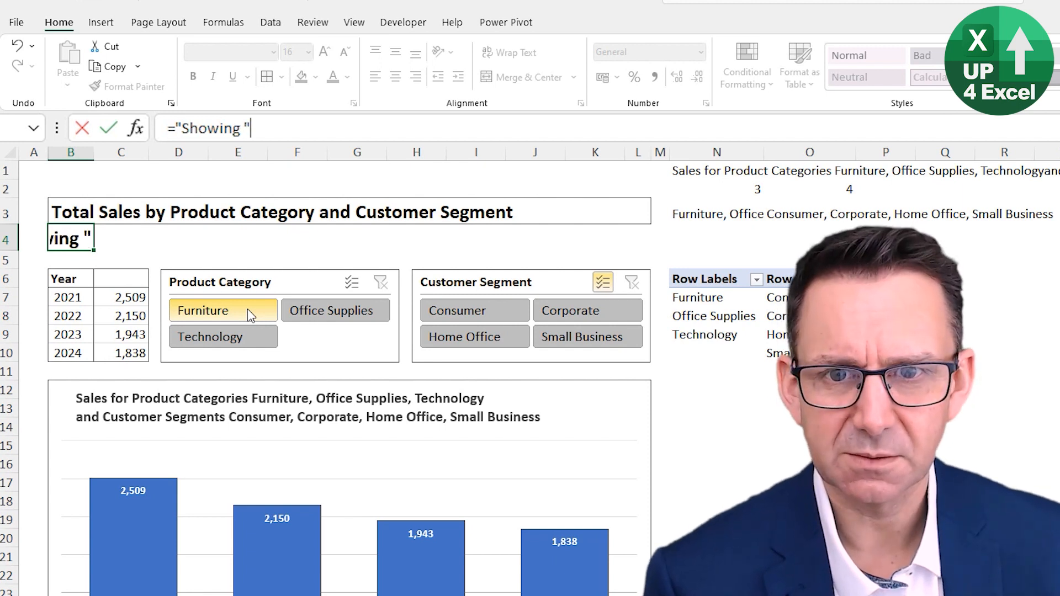
text(&)
click(690, 171)
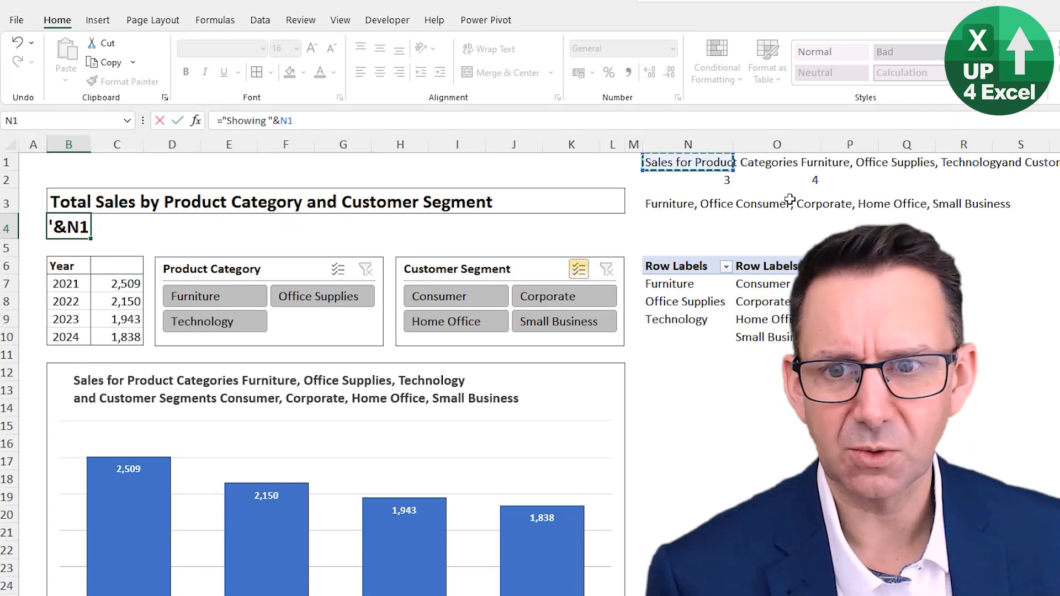
key(Return)
Step: Format the B4 subtitle in 10 pt text with a dark grey font colour
key(Up)
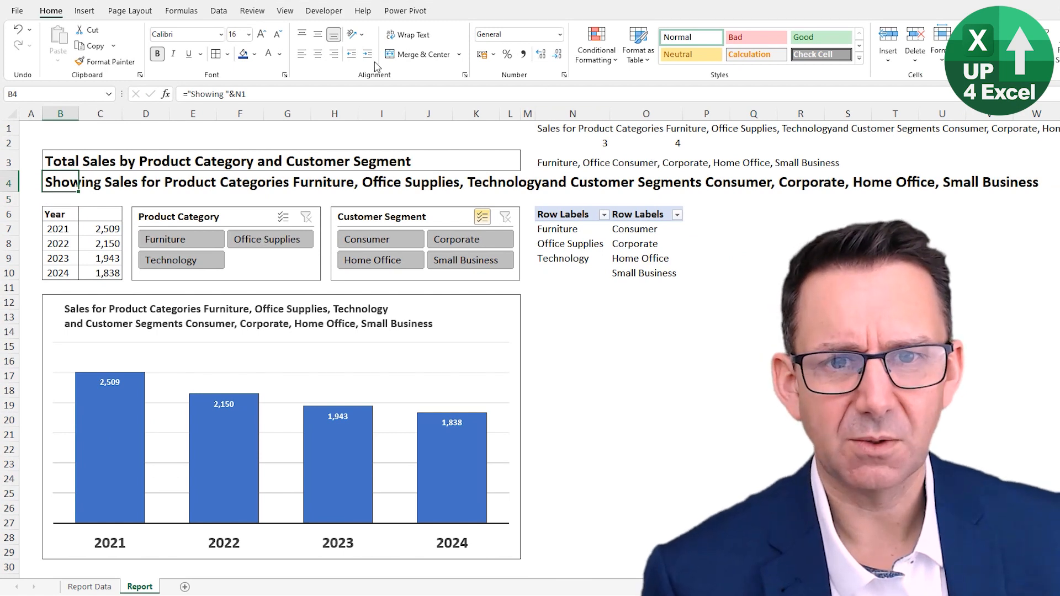
click(278, 34)
click(278, 34)
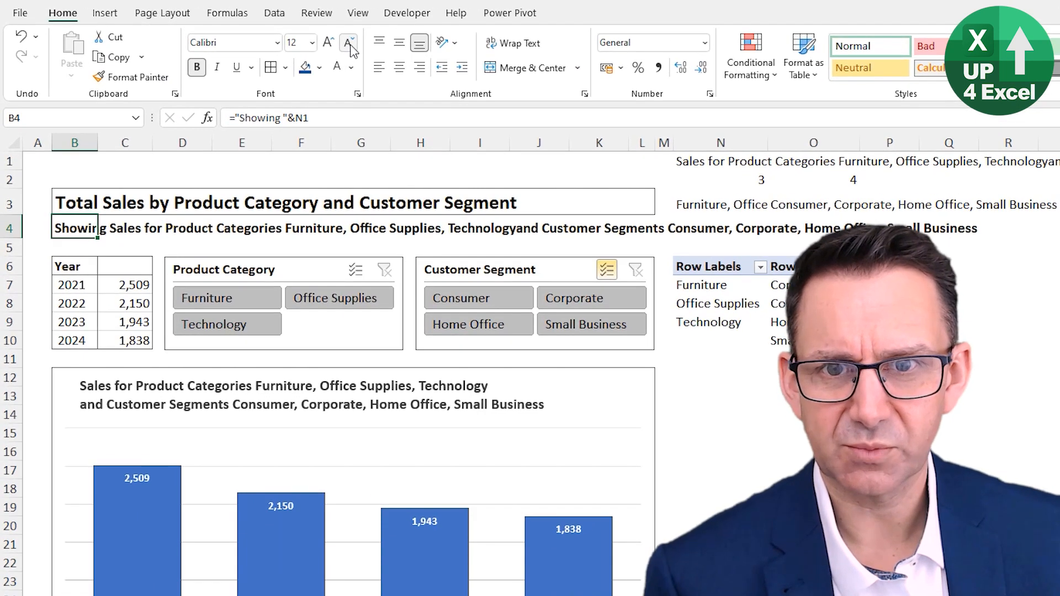
click(350, 44)
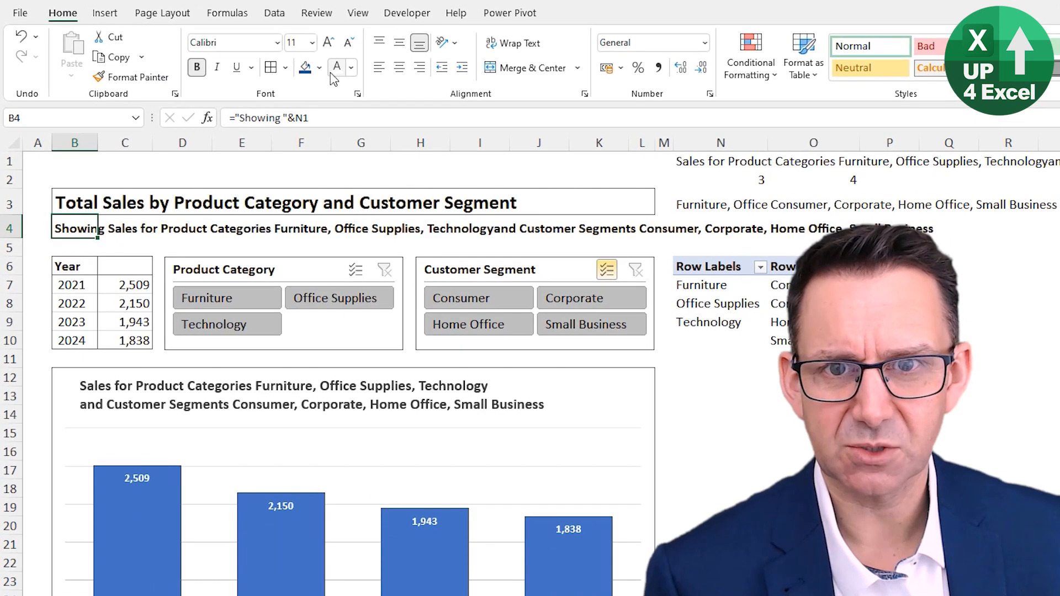
click(351, 68)
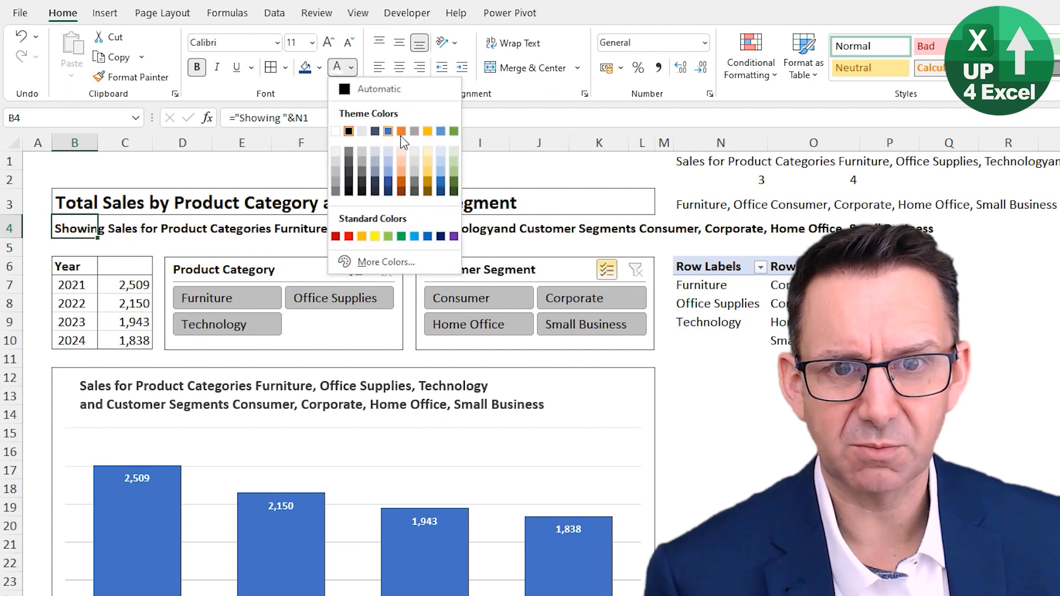
click(415, 131)
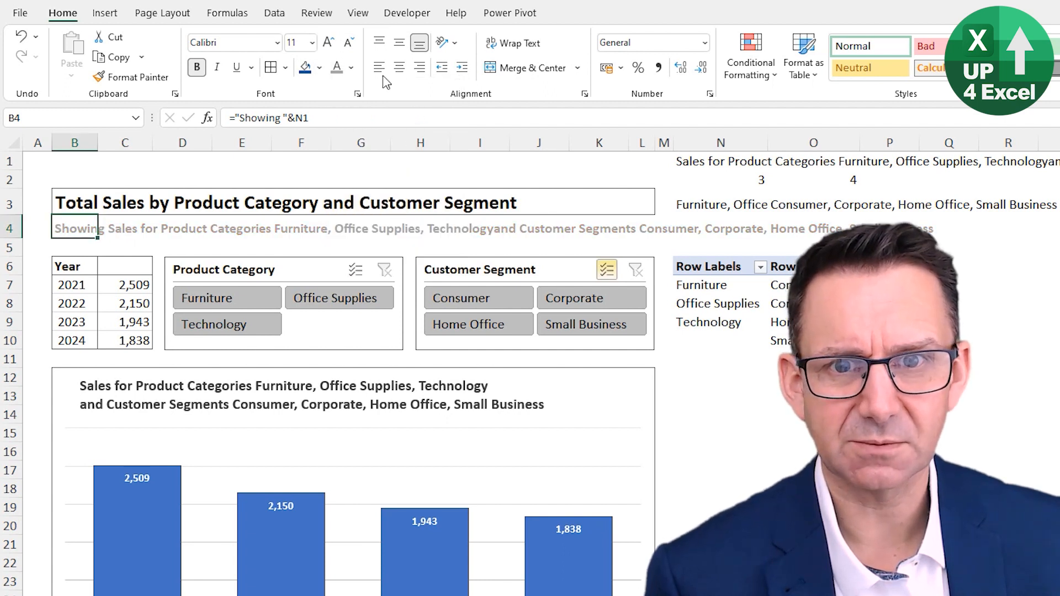
click(351, 68)
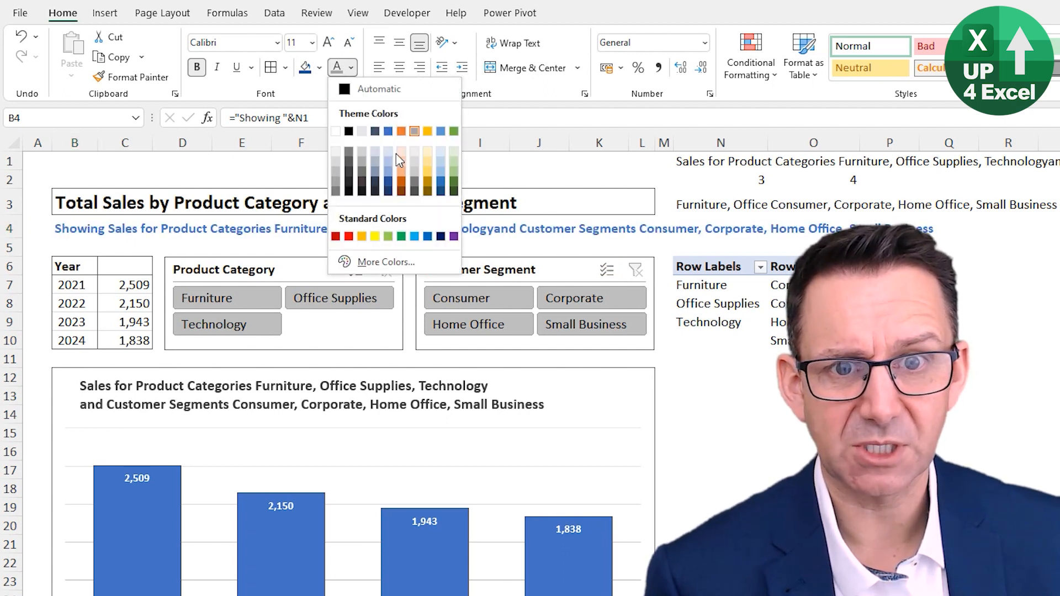
click(415, 185)
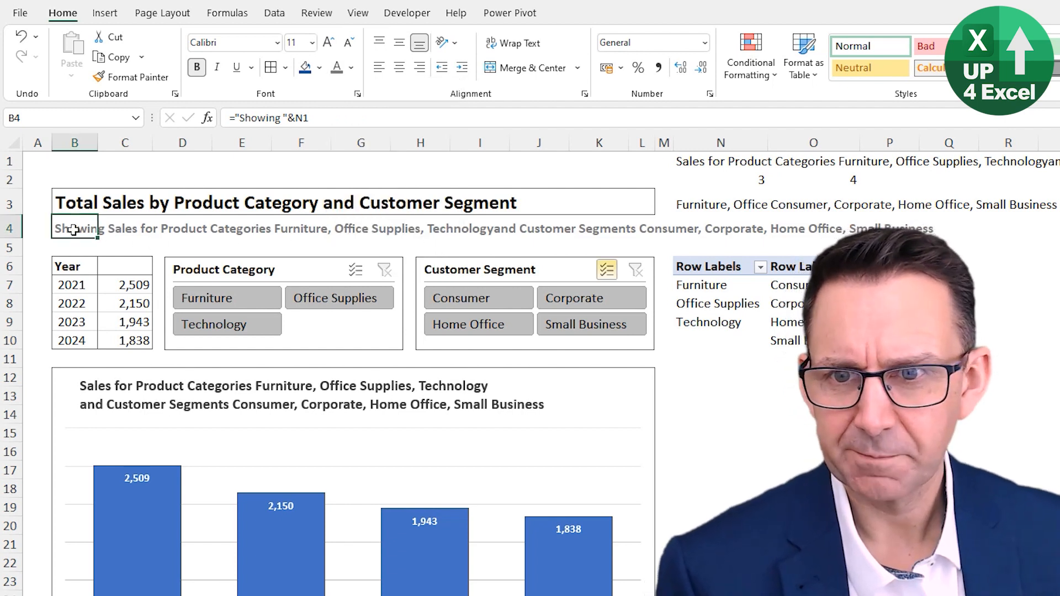
click(349, 44)
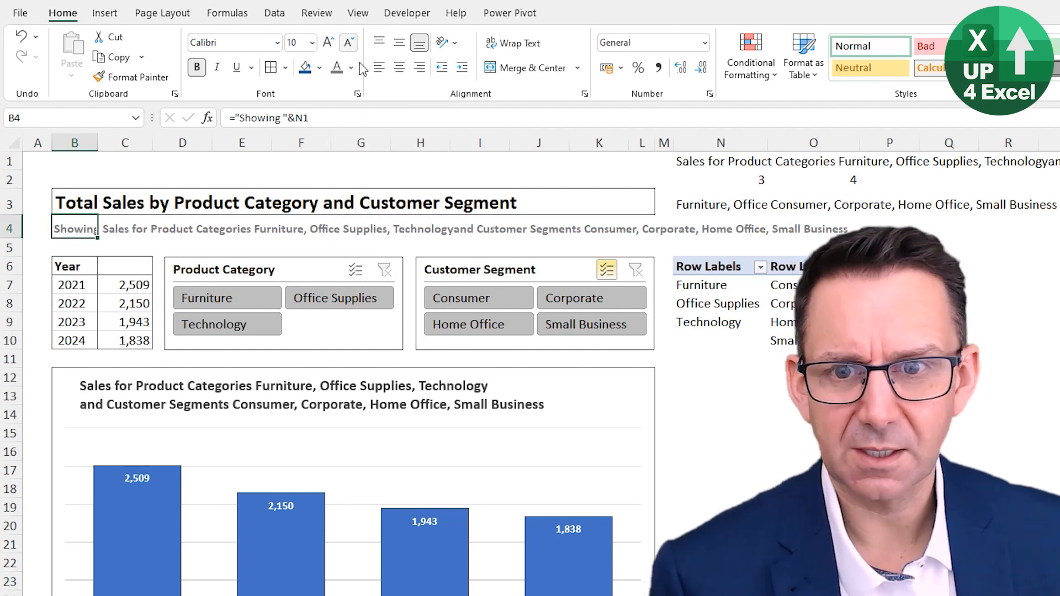
Step: Merge B4:L4 with wrapped, left-aligned text and make row 4 tall enough for two lines
drag(76, 223, 641, 230)
click(515, 68)
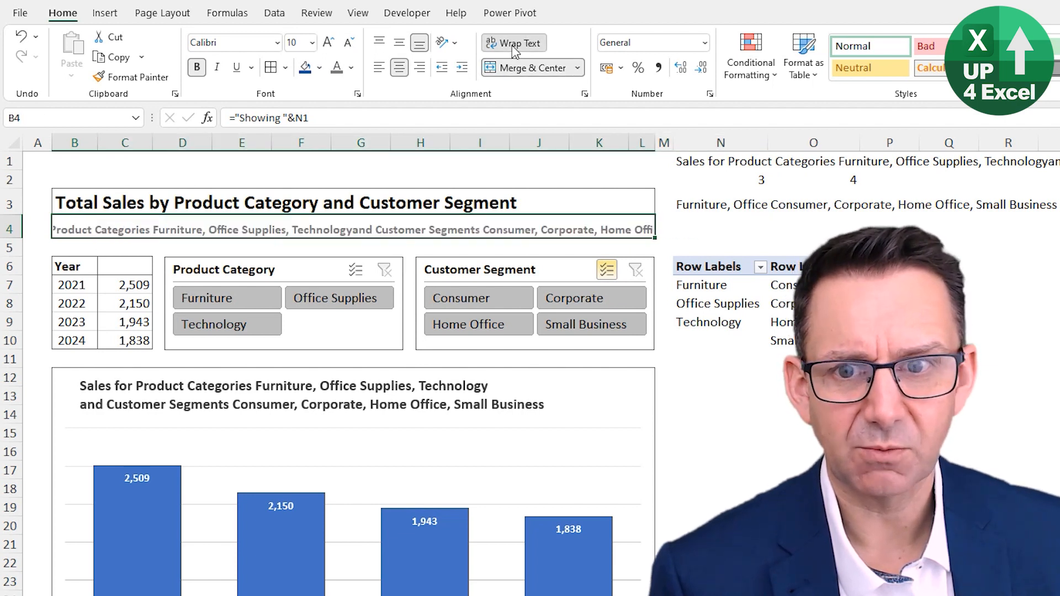
click(514, 44)
click(378, 69)
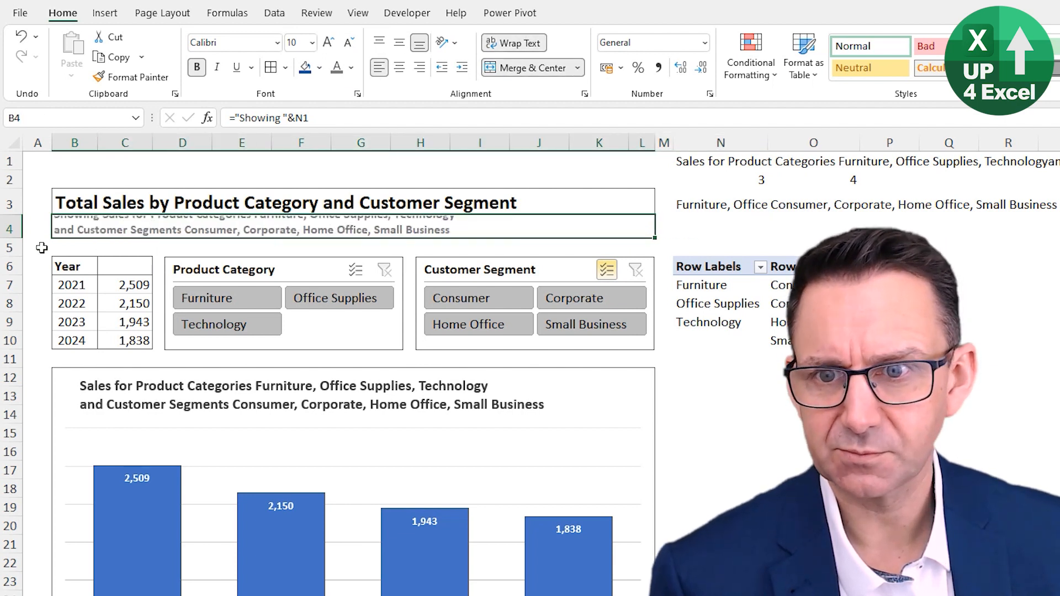
drag(22, 239, 15, 250)
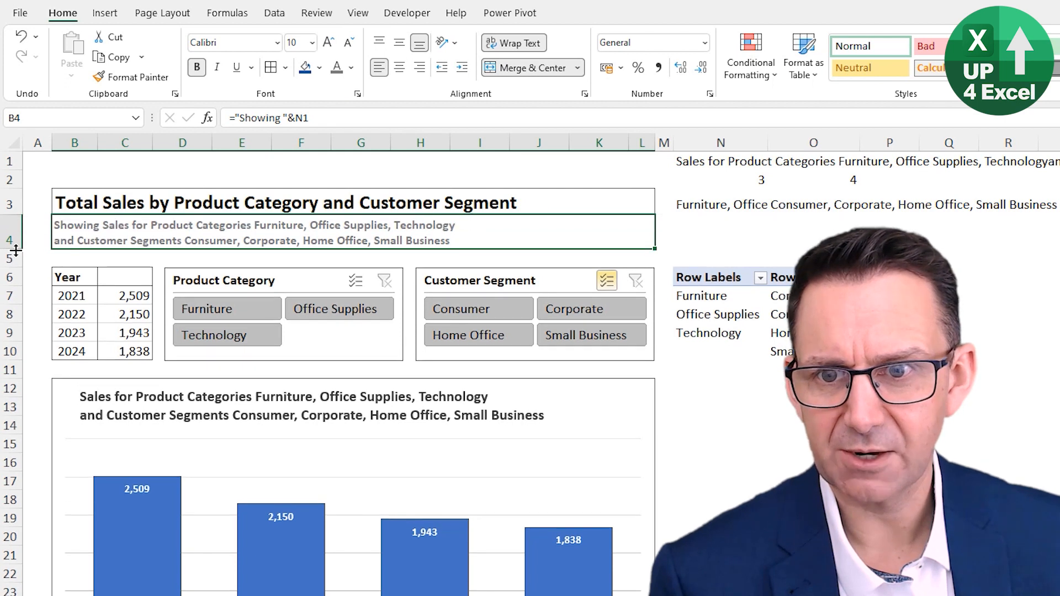
Step: Indent the merged B4 subtitle by one level beneath the report heading
click(461, 68)
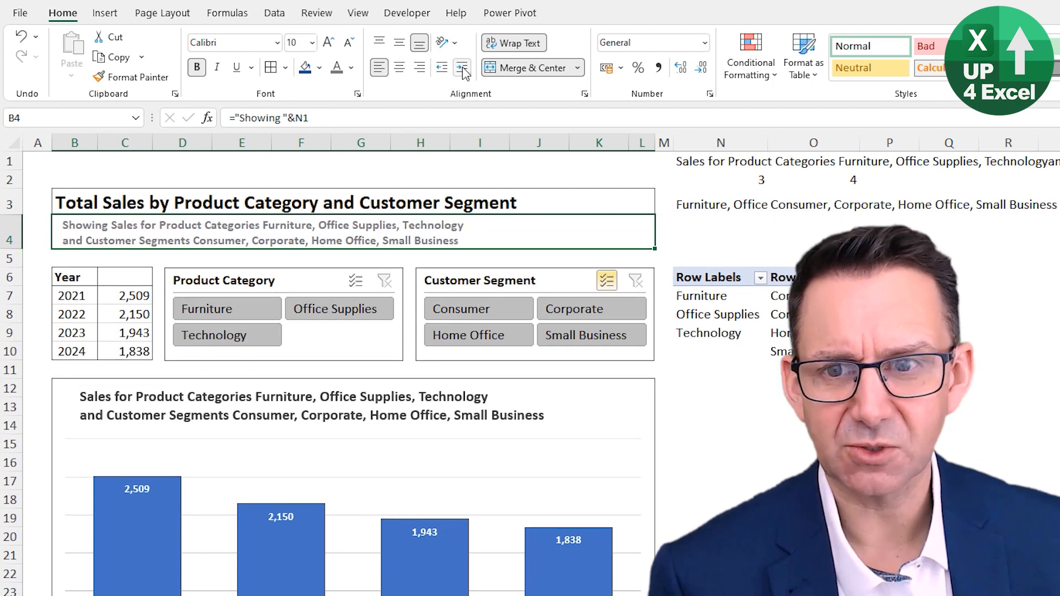
click(462, 68)
click(721, 407)
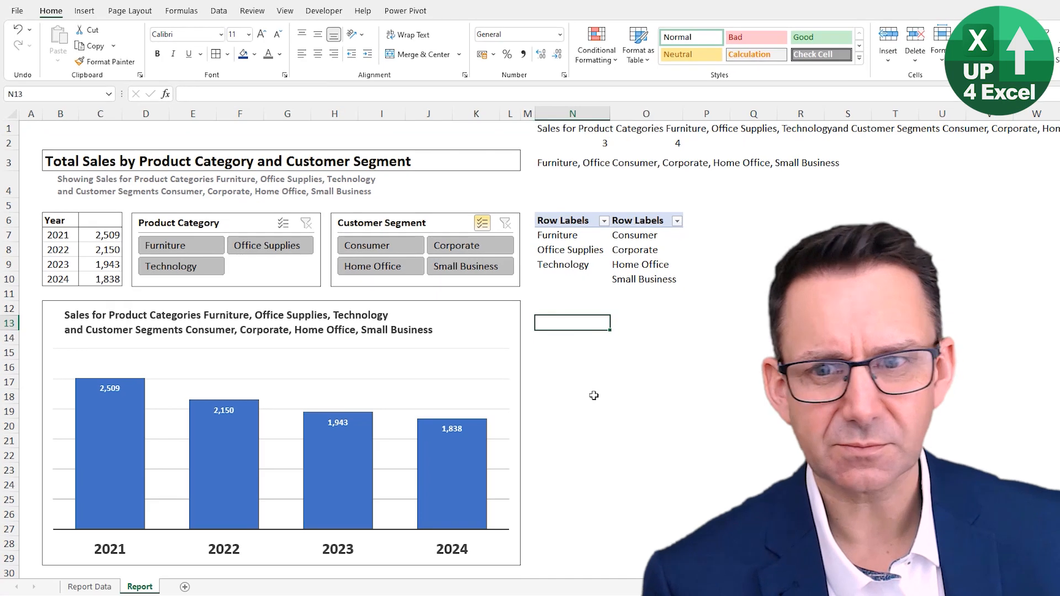
click(80, 190)
click(351, 54)
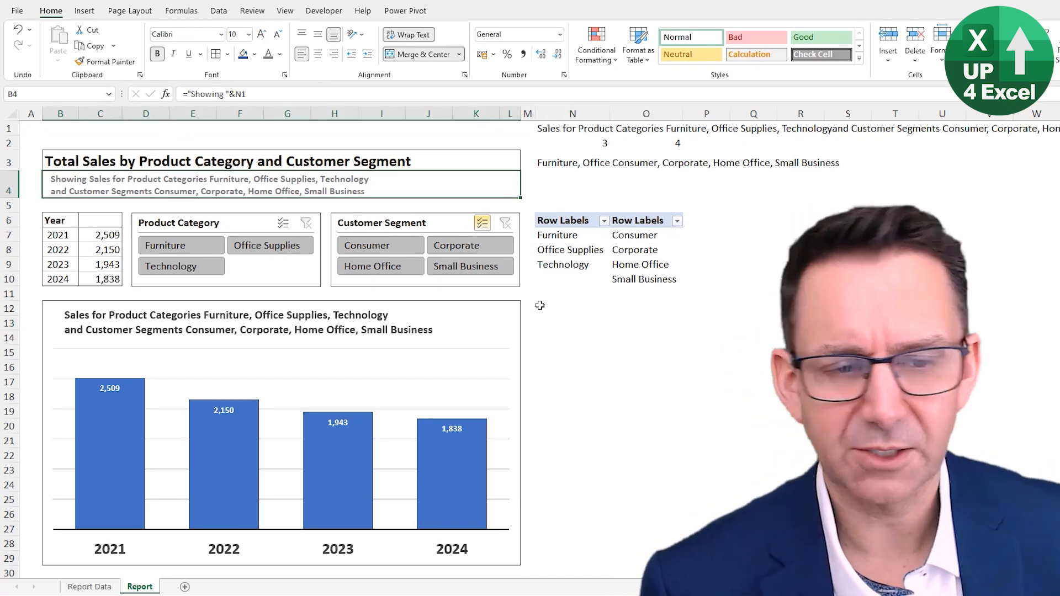
click(563, 351)
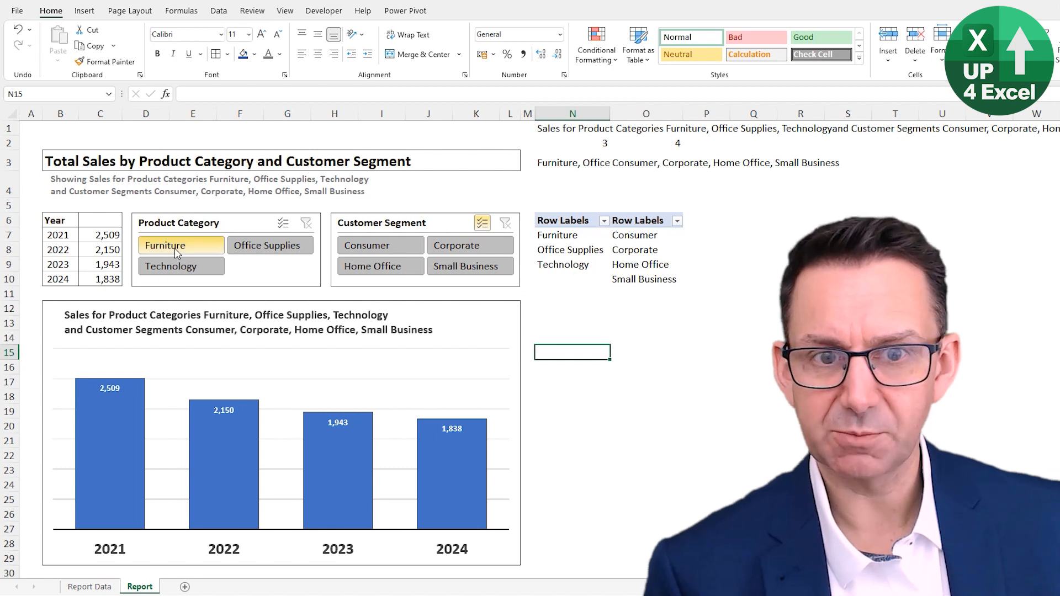
Step: Hide helper columns N:P and row 1, and turn off the worksheet's row and column headings
drag(573, 115, 693, 115)
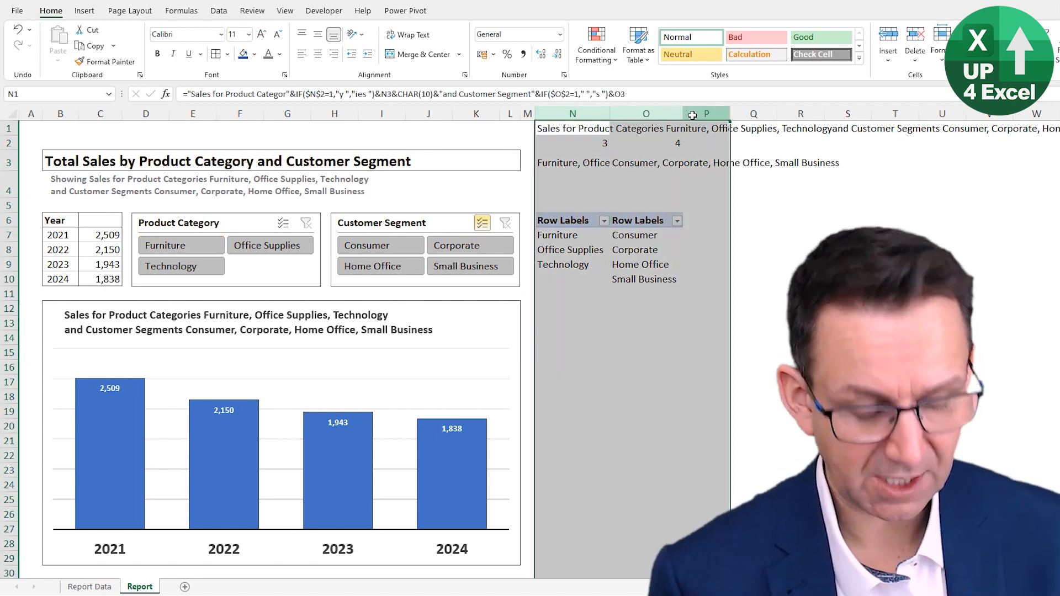
key(ctrl+0)
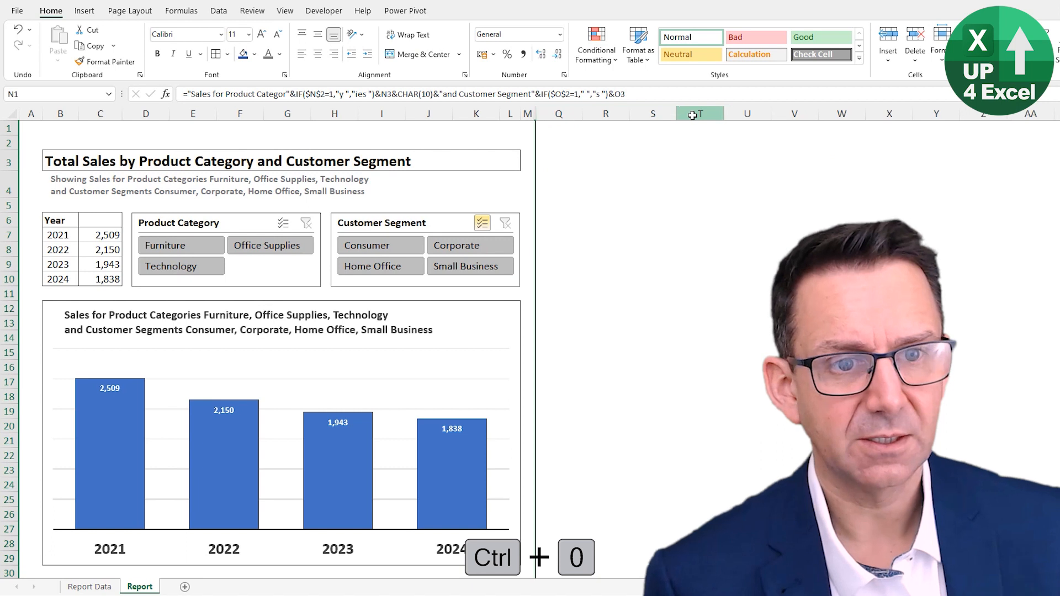
click(167, 130)
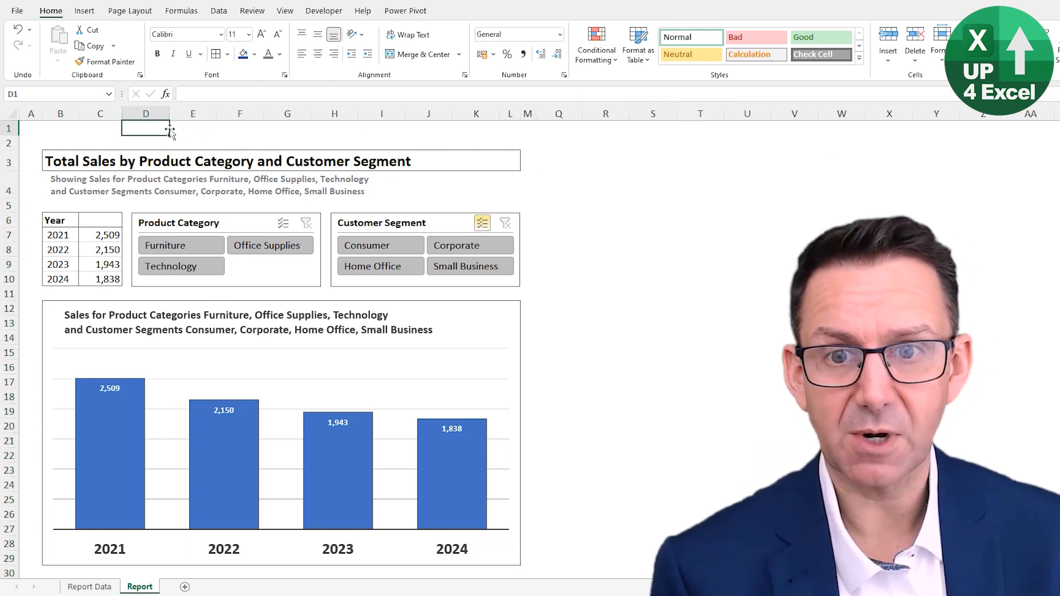
key(ctrl+9)
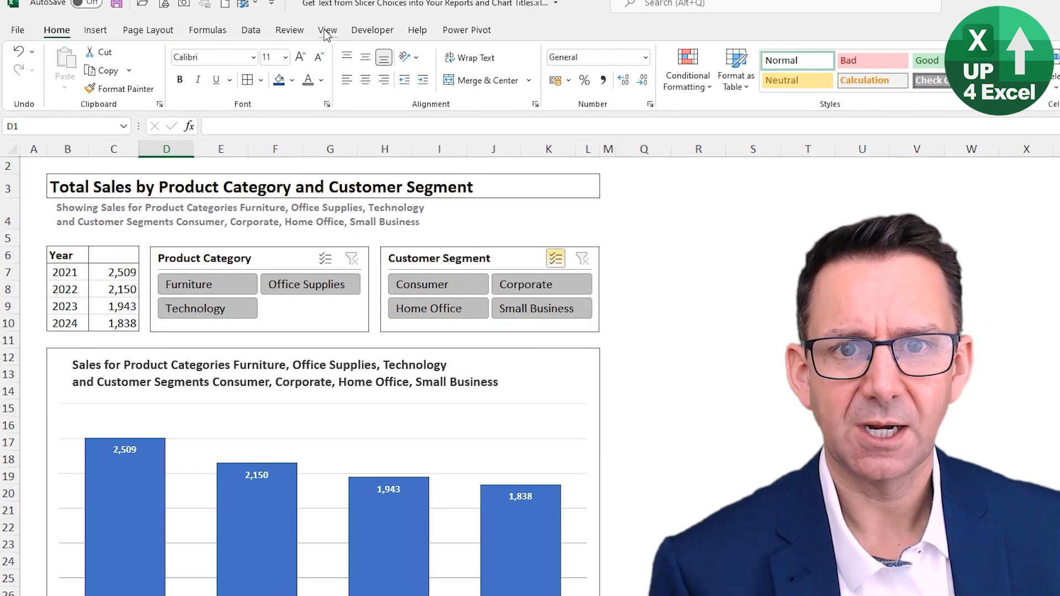
click(287, 12)
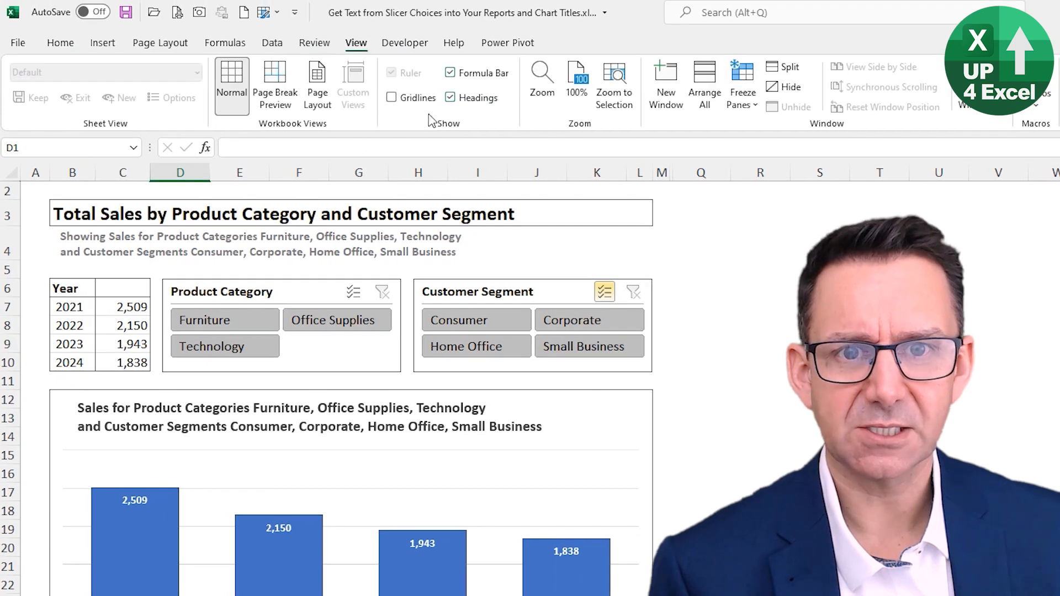
click(466, 99)
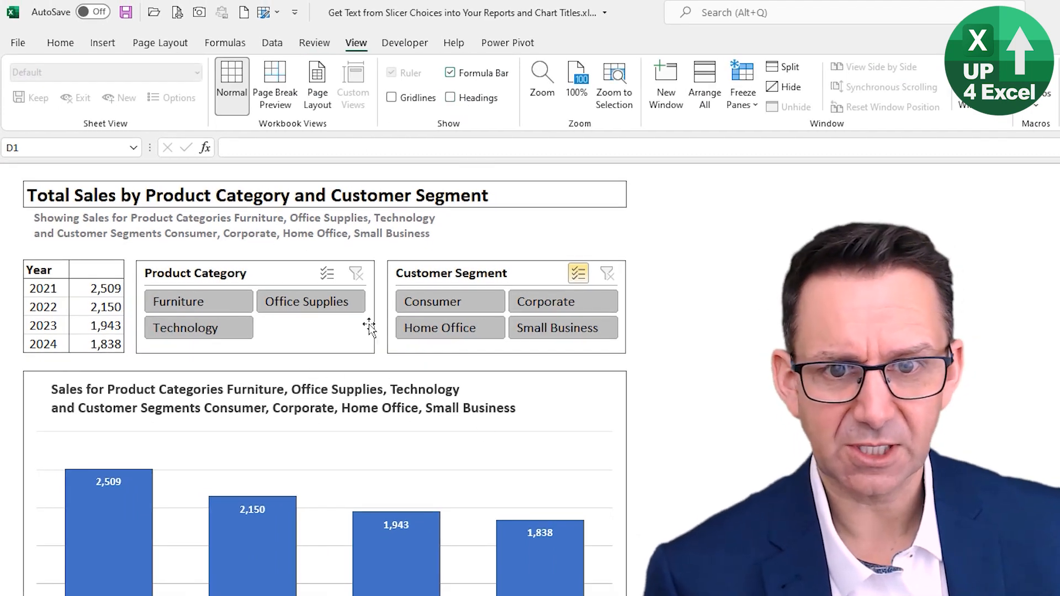
Step: Filter the report to Office Supplies and Consumer with the two slicers
click(338, 301)
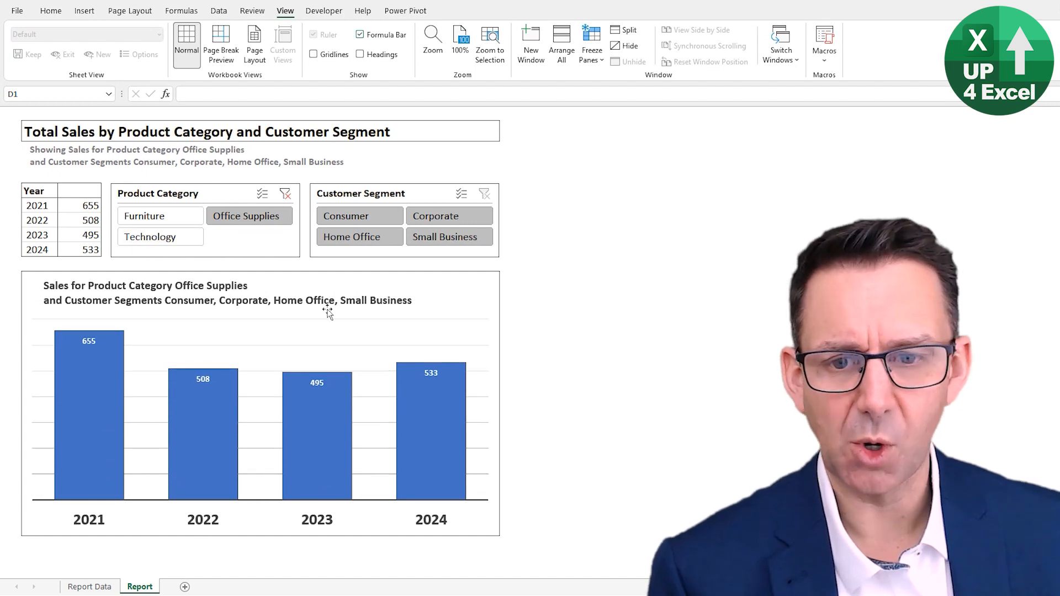
click(362, 220)
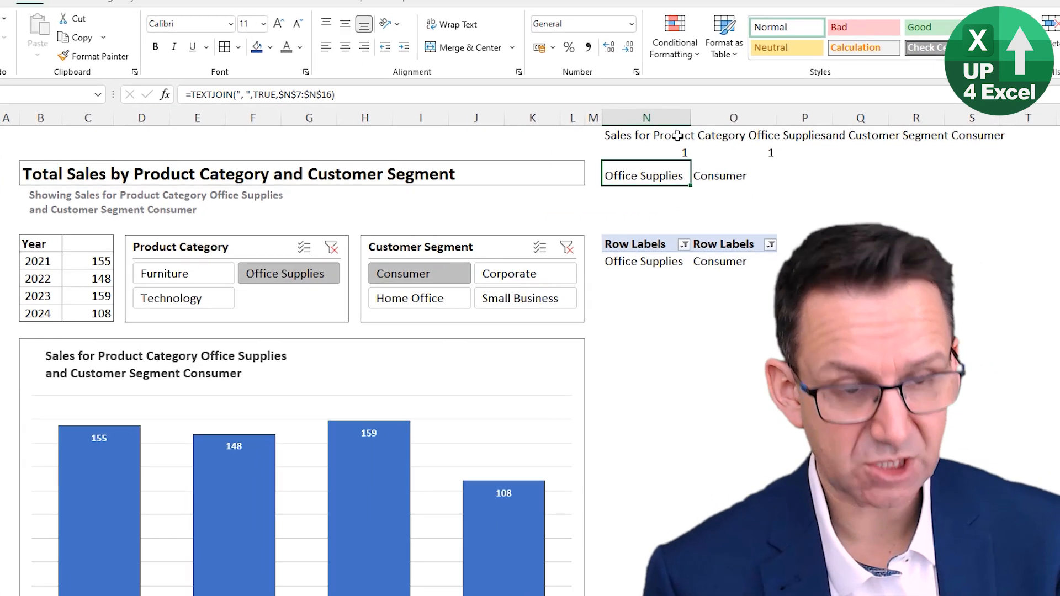
Step: Replace the TEXTJOIN formula in N3 with =N7&", "&N8&", "&N9&", "&N10
text(=)
click(568, 237)
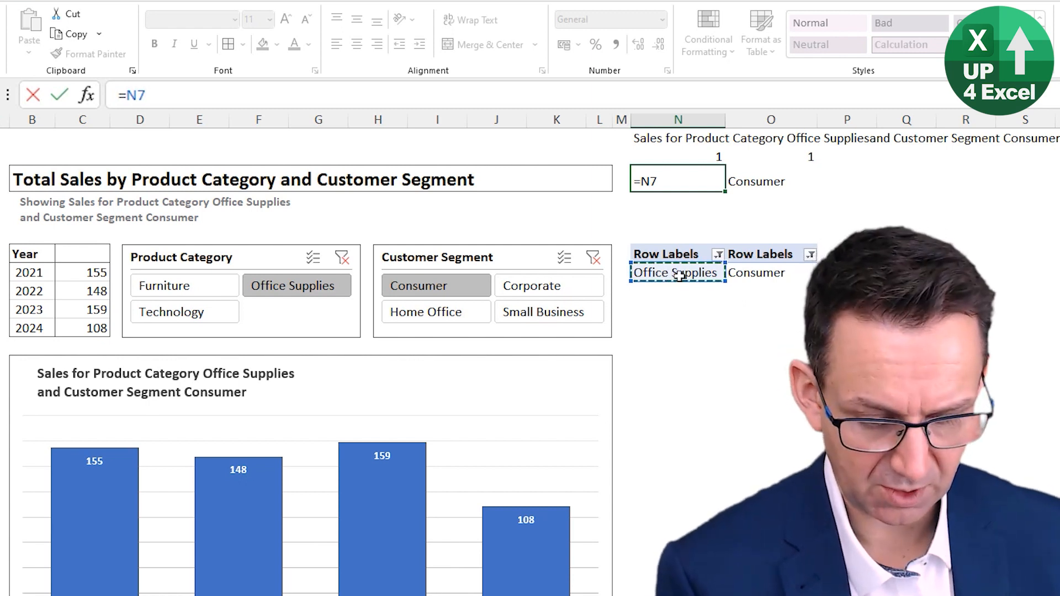
text(&", )
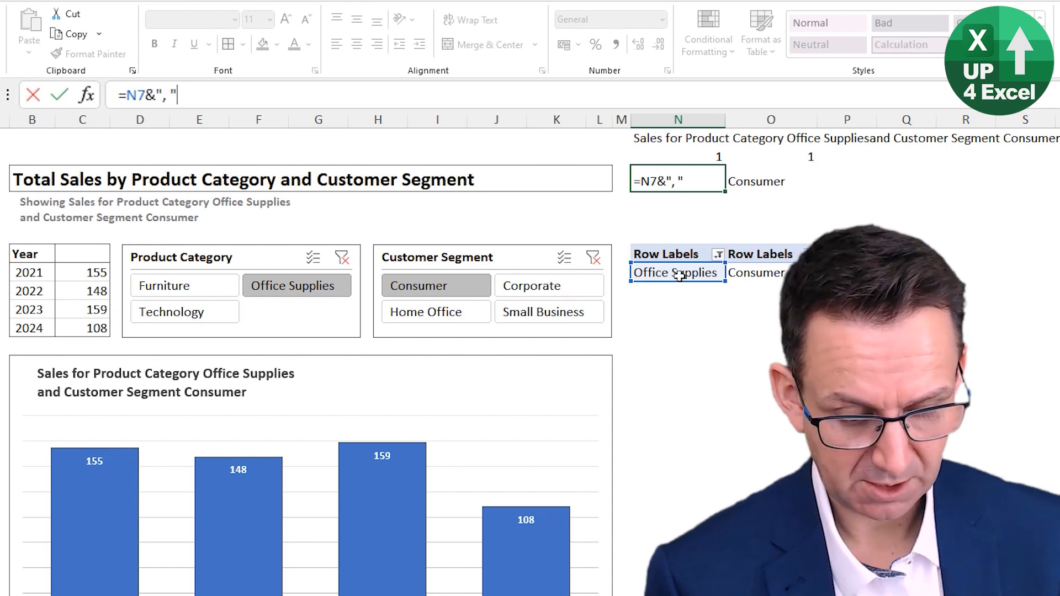
text("&)
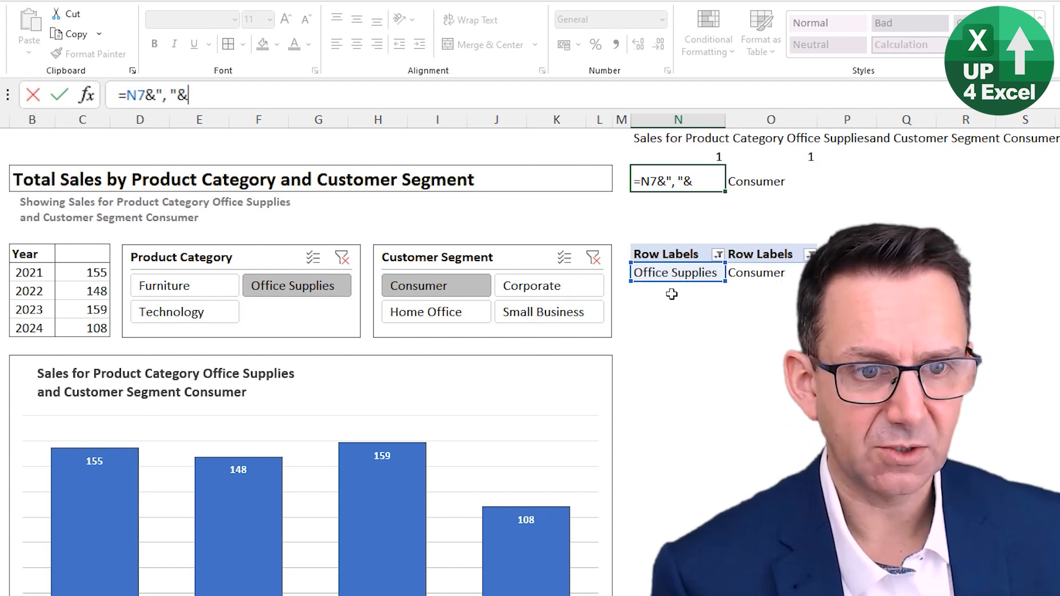
click(671, 292)
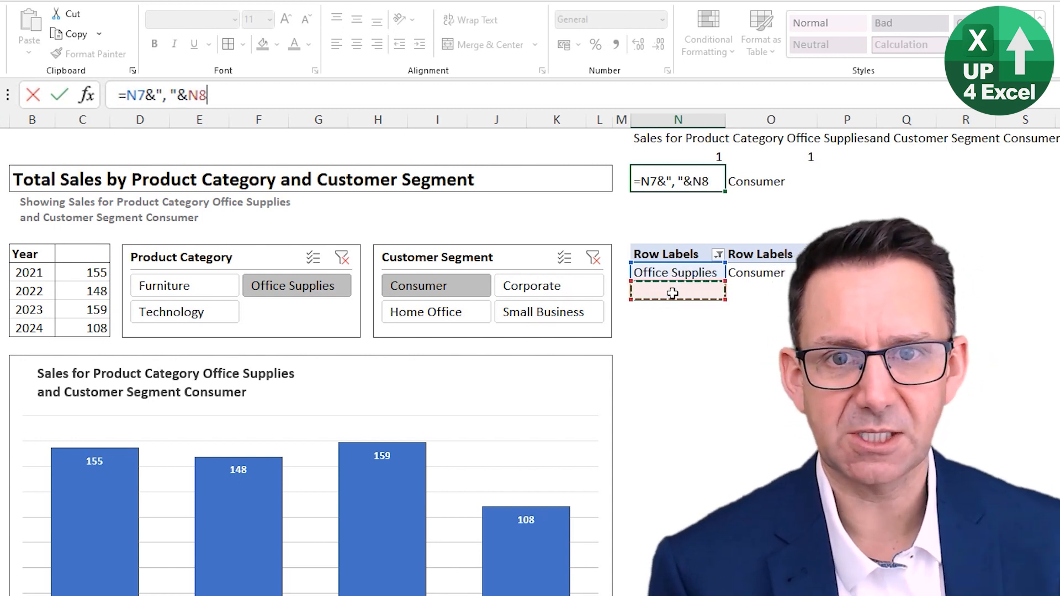
text(&")
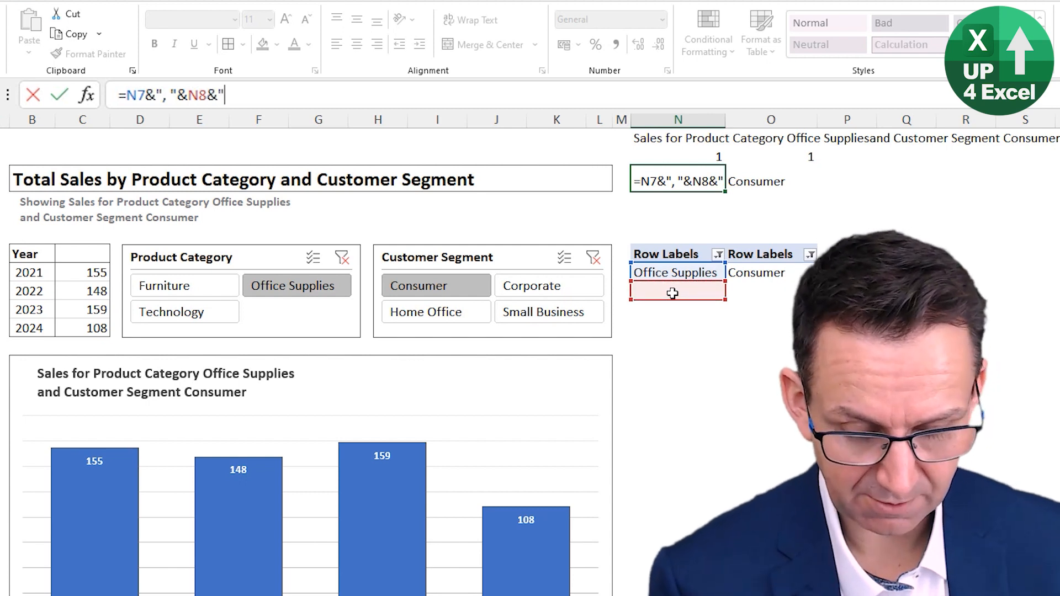
text(, "&)
click(673, 312)
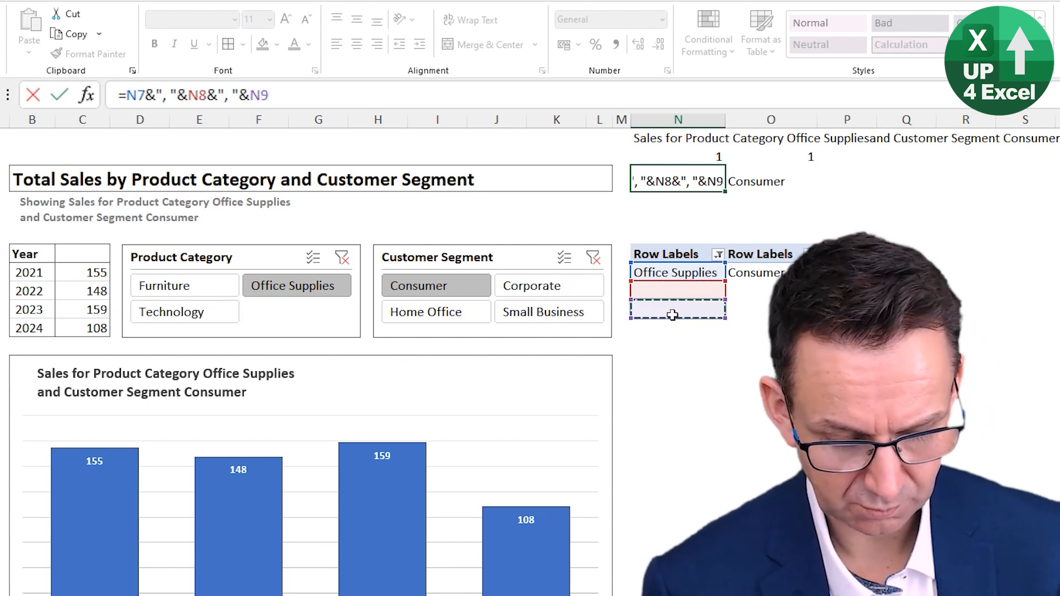
text(&")
key(Return)
key(Return)
click(492, 91)
key(BackSpace)
text(, "&)
click(707, 327)
key(Return)
Step: Clear the Customer Segment TEXTJOIN formula from O3
key(Up)
key(Right)
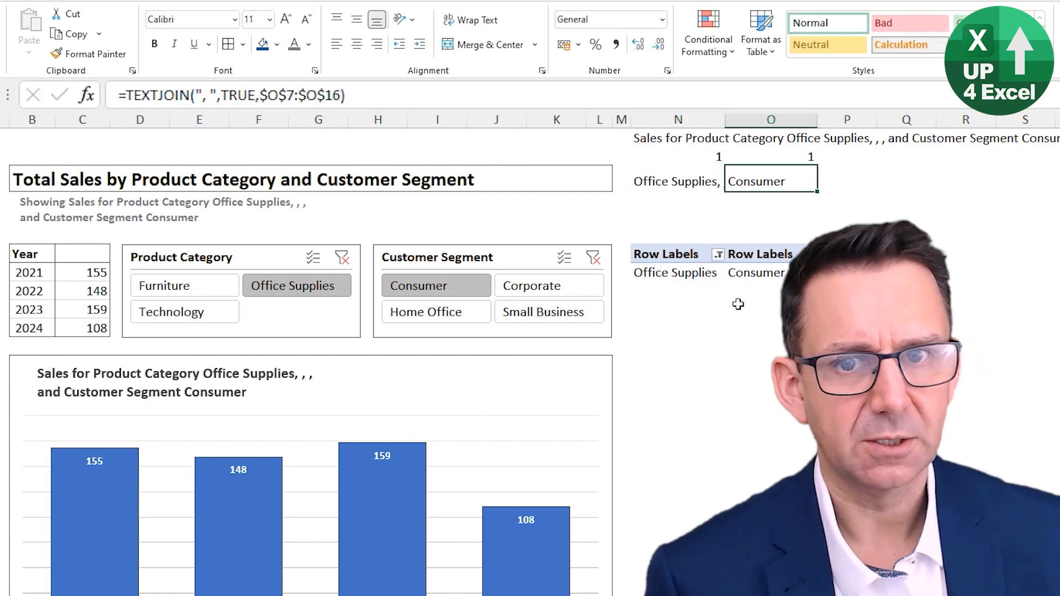
key(Delete)
key(Down)
key(Down)
key(Down)
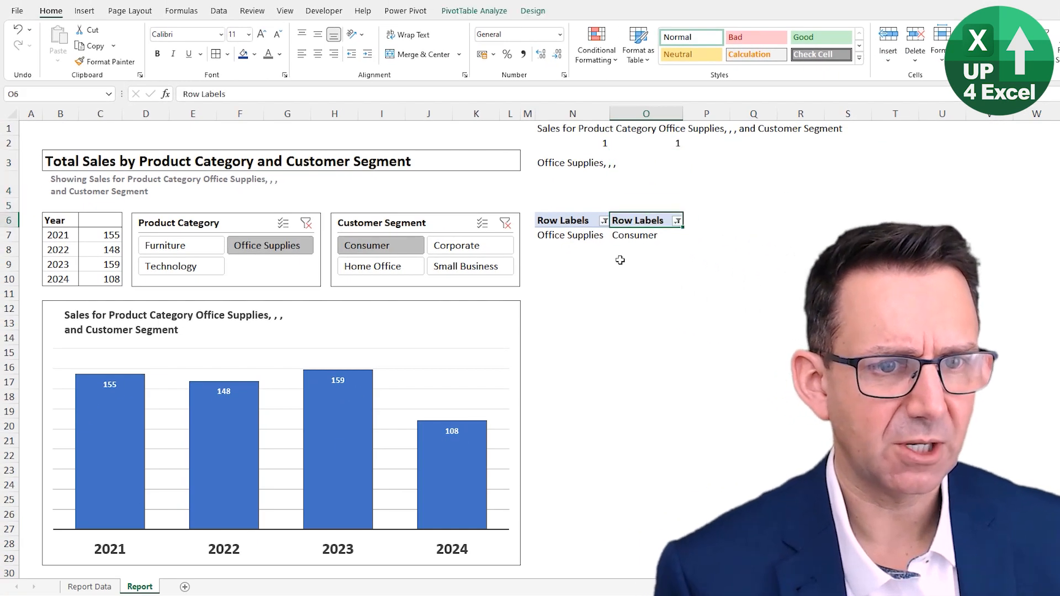
Step: Test the N3 list by selecting Furniture alone, followed by adding Office Supplies and Technology in the Product Category slicer
key(Left)
key(Up)
key(Up)
key(Up)
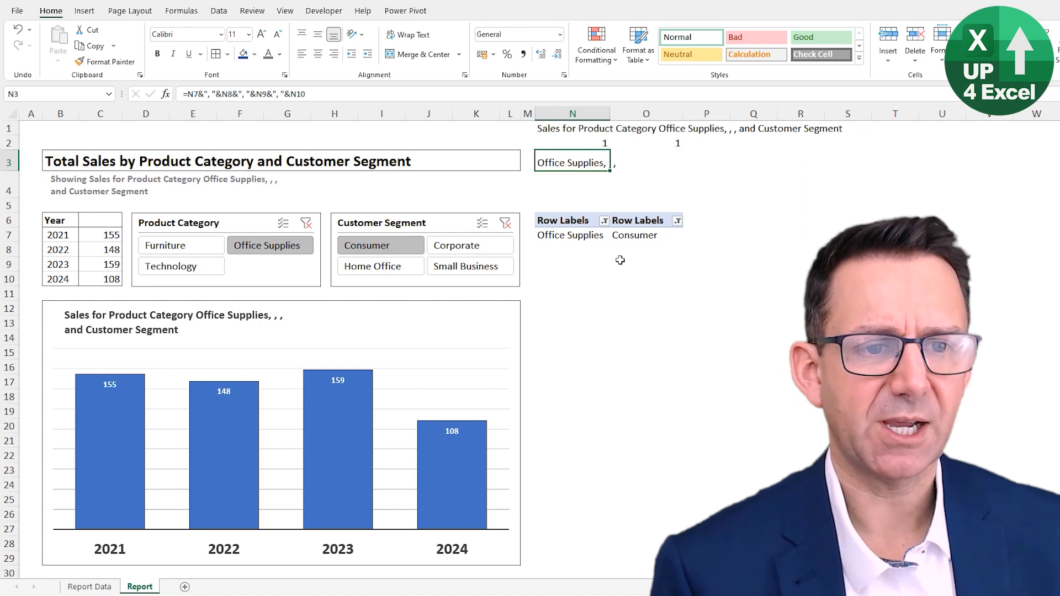
click(574, 183)
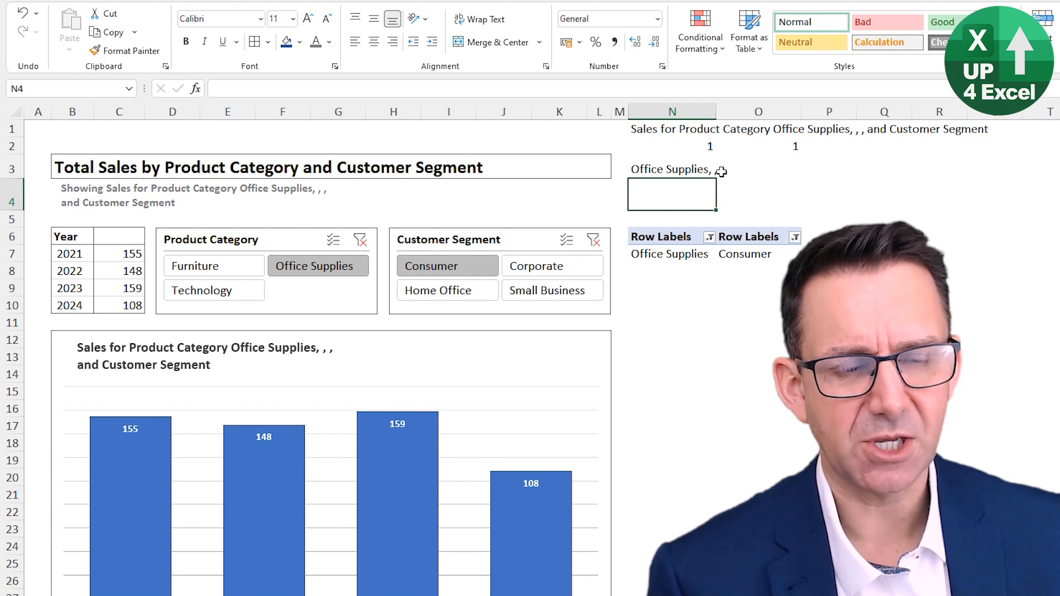
click(231, 271)
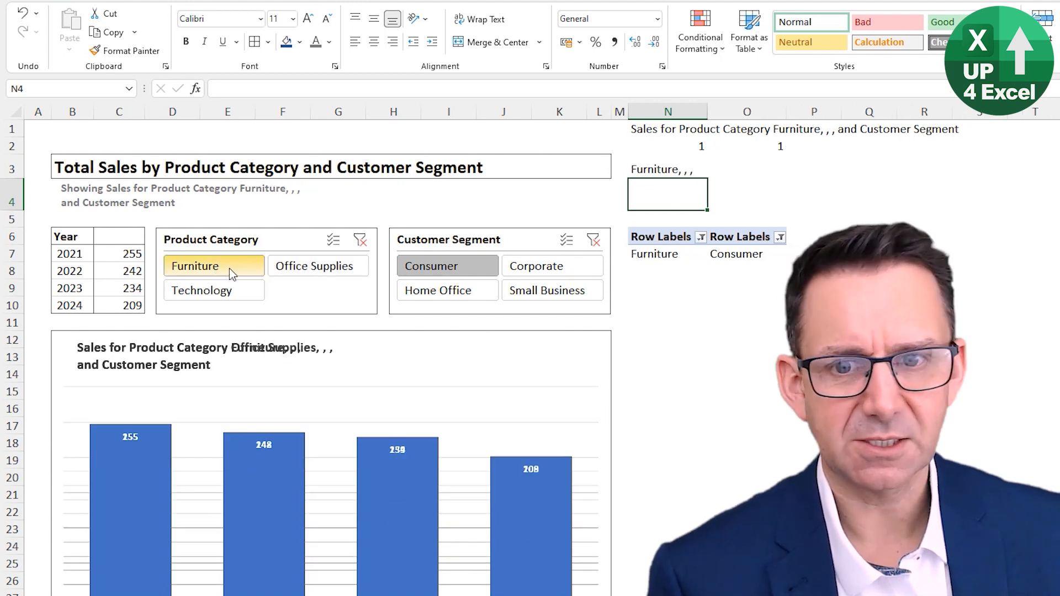
click(334, 240)
click(297, 266)
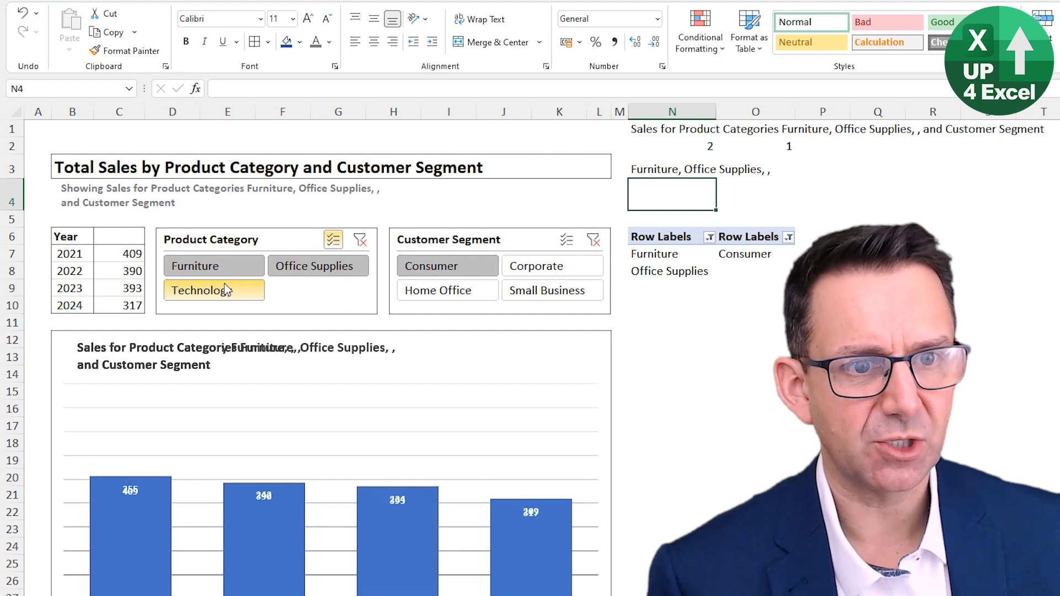
click(225, 288)
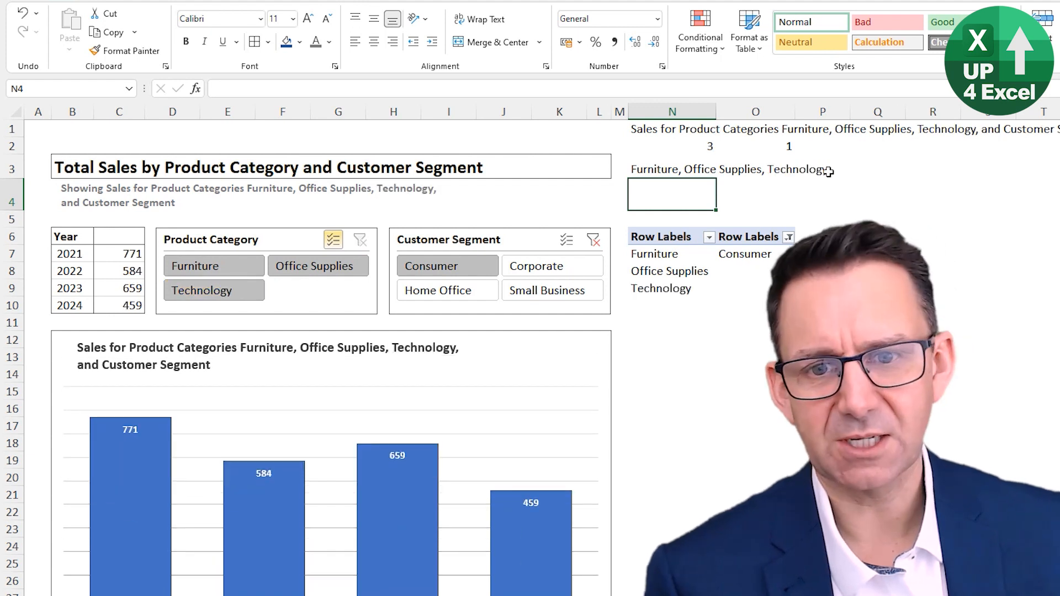
Step: Insert a blank column O between the Product Category and Customer Segment pivot lists
key(Up)
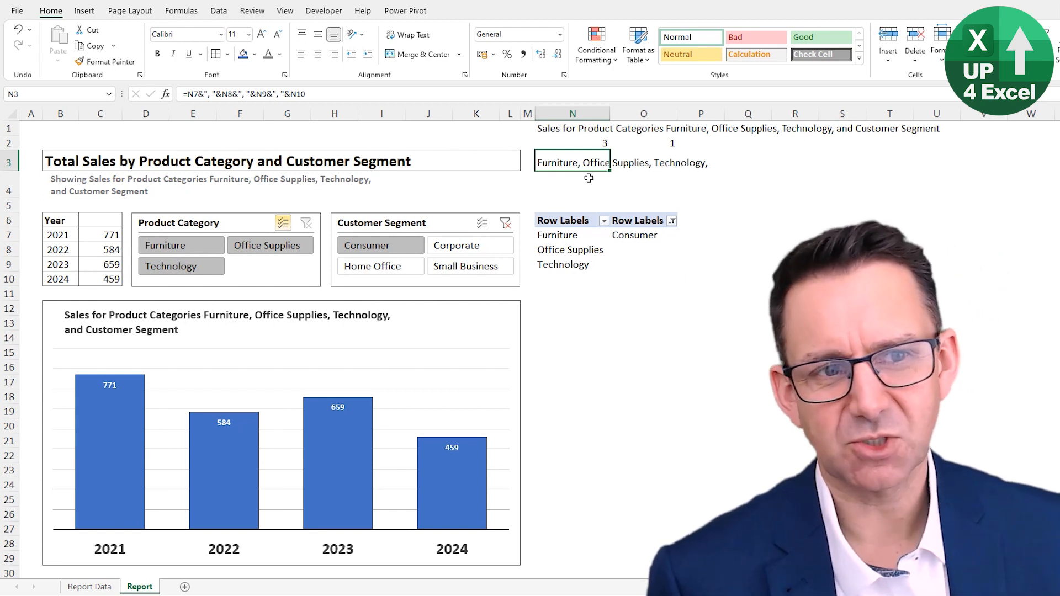
click(582, 144)
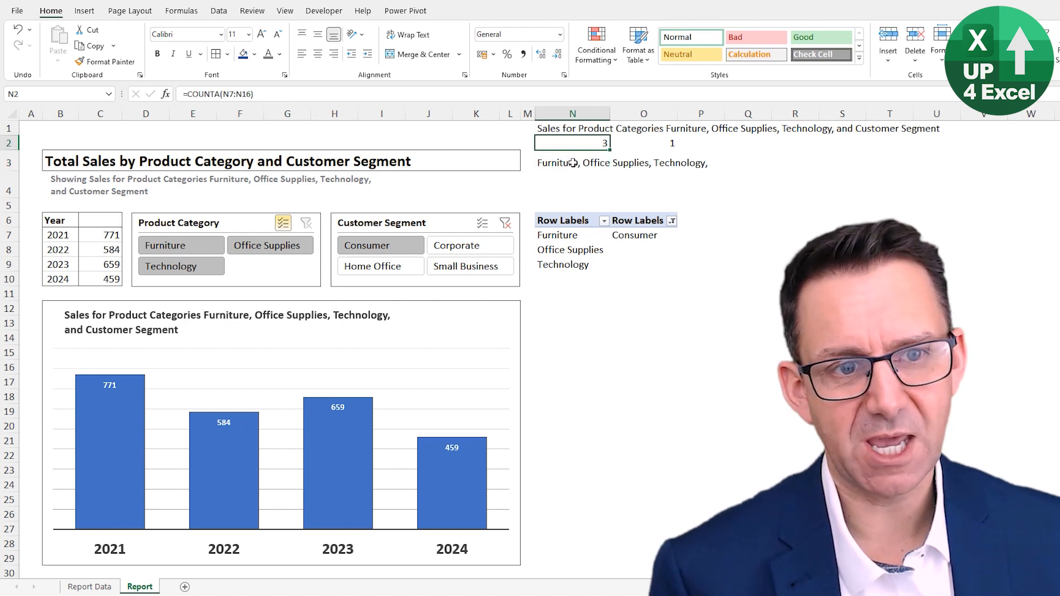
click(573, 163)
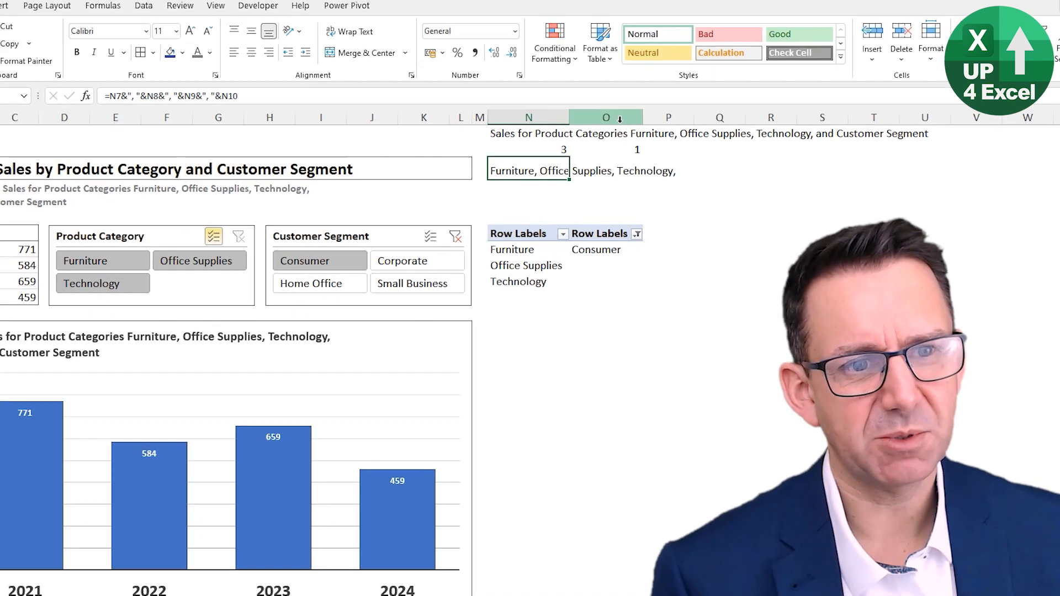
right_click(661, 114)
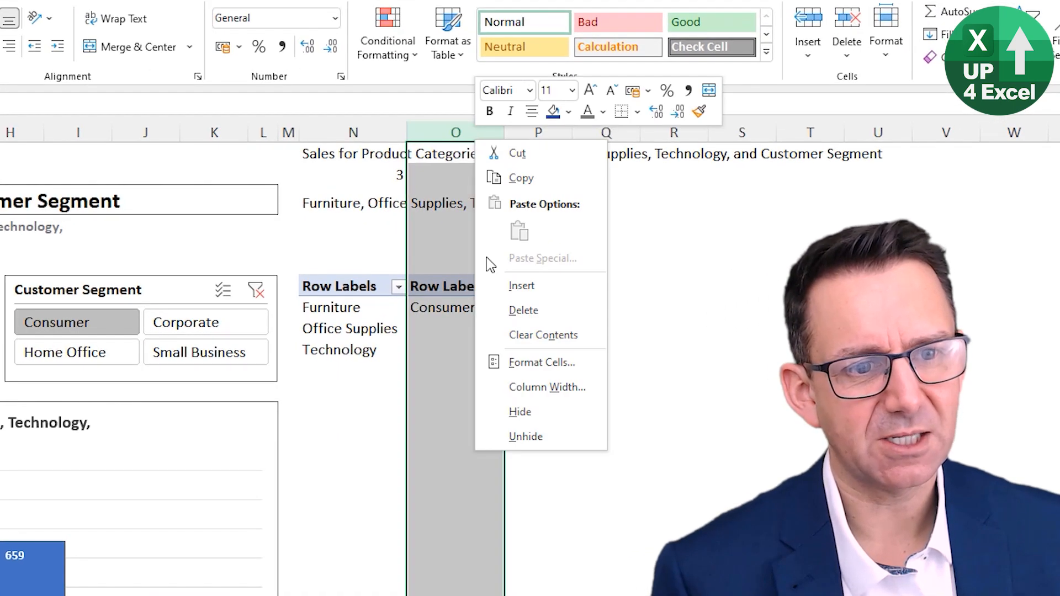
key(Escape)
key(ctrl+shift+plus)
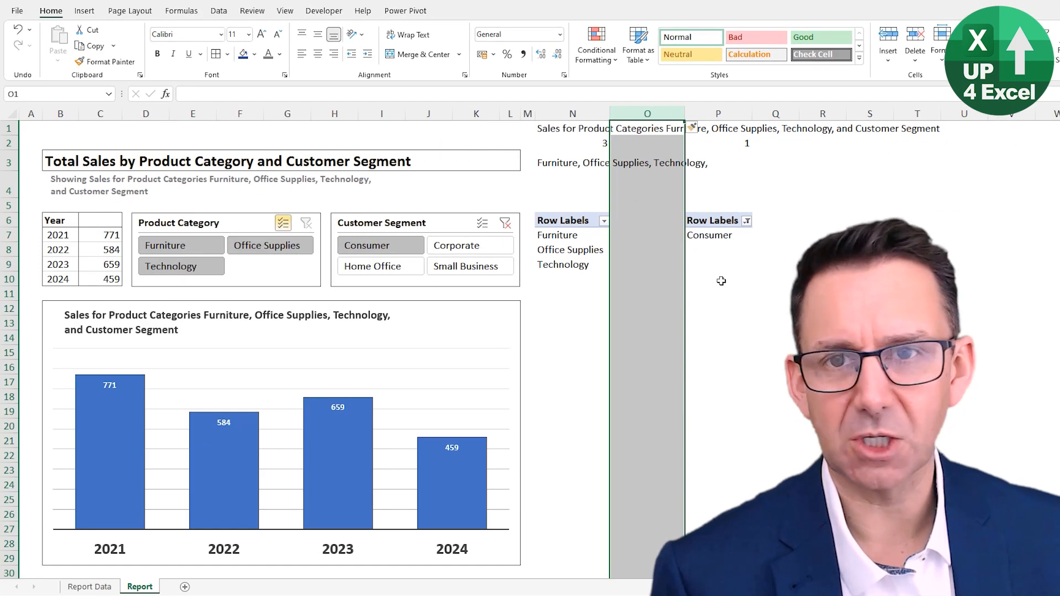
Step: Enter =N7 in O7 to repeat the first product category beside the pivot list
click(630, 233)
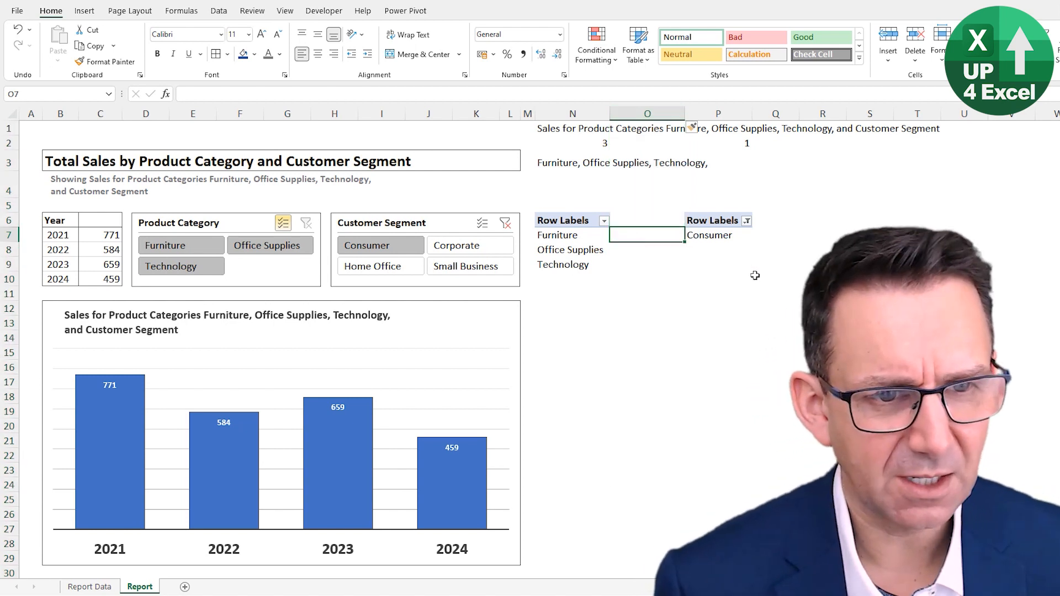
text(=)
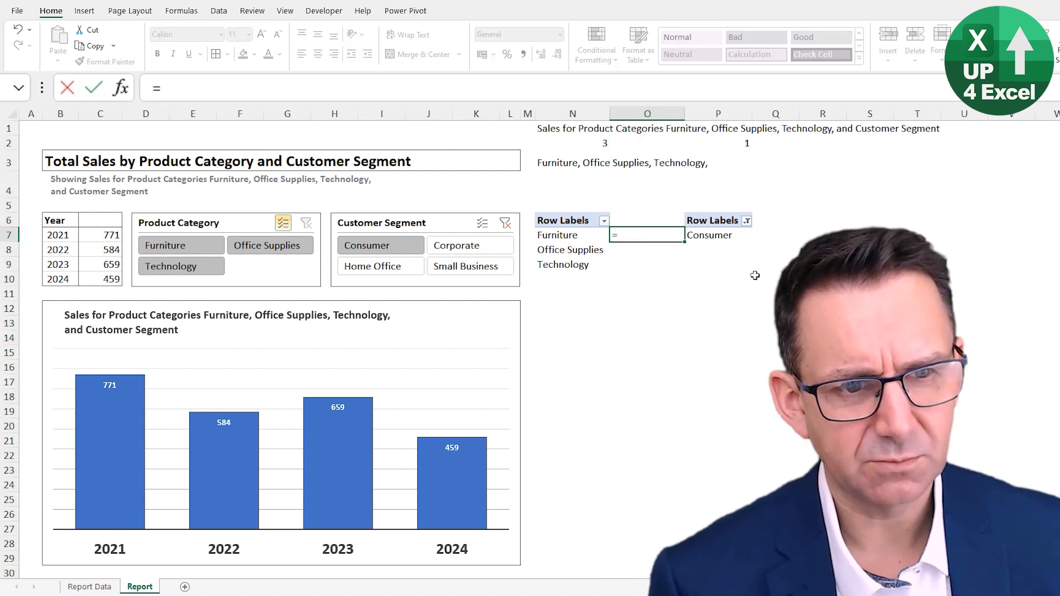
key(Left)
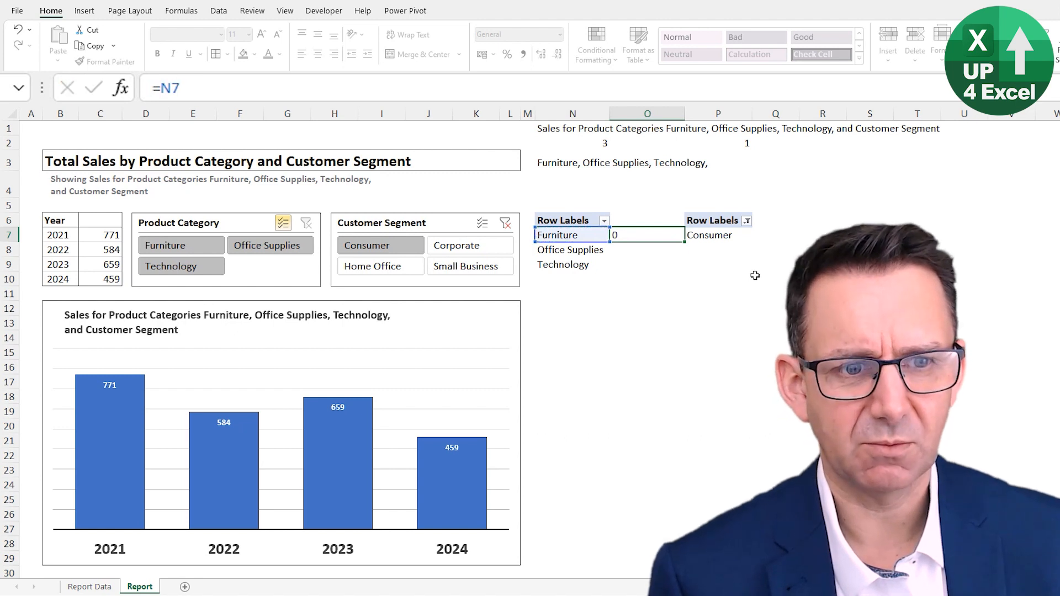
key(Return)
key(Up)
key(Down)
Step: Enter =IF(N8="","",", "&N8) in O8 to put a comma before the second product category only when it exists
text(=)
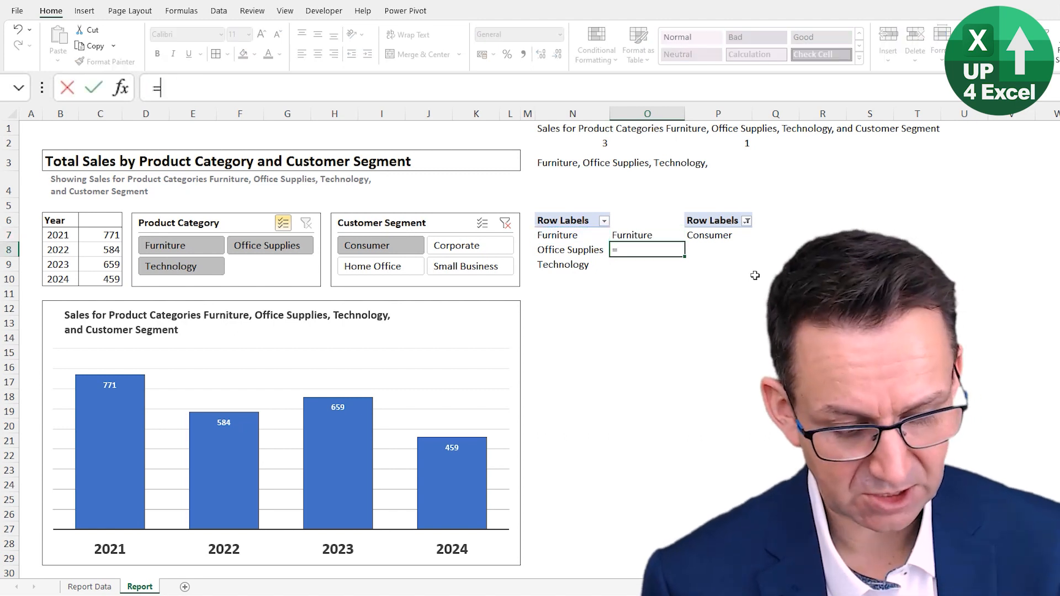
text(if)
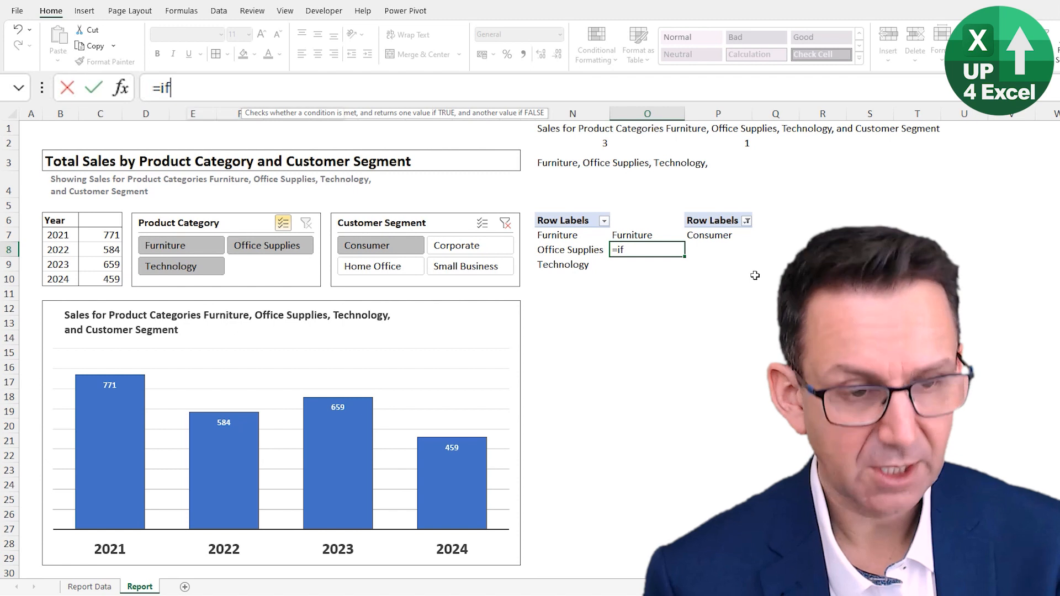
text(()
key(Left)
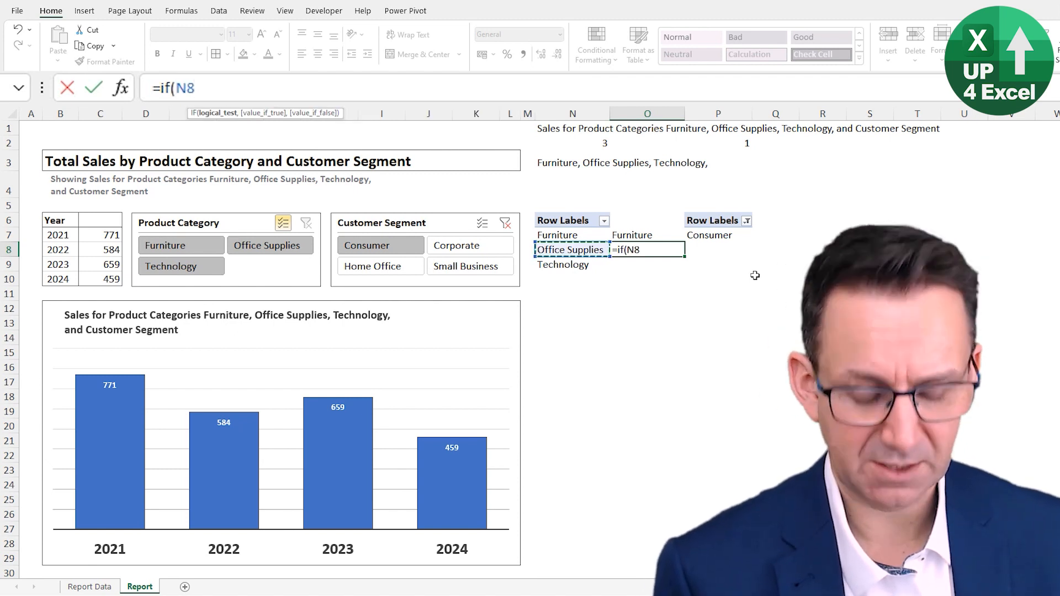
text(=)
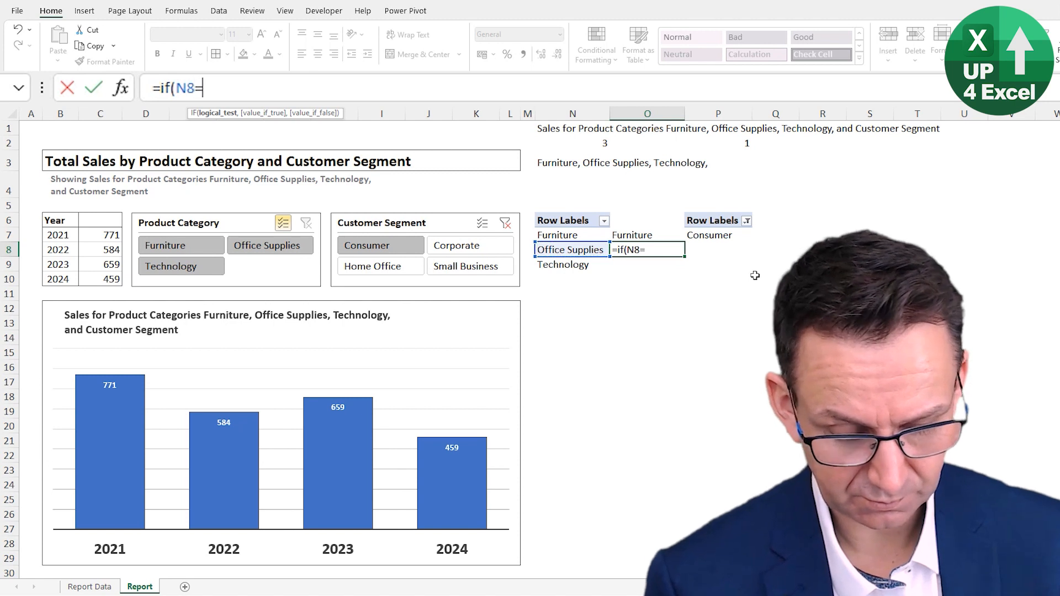
text("","",)
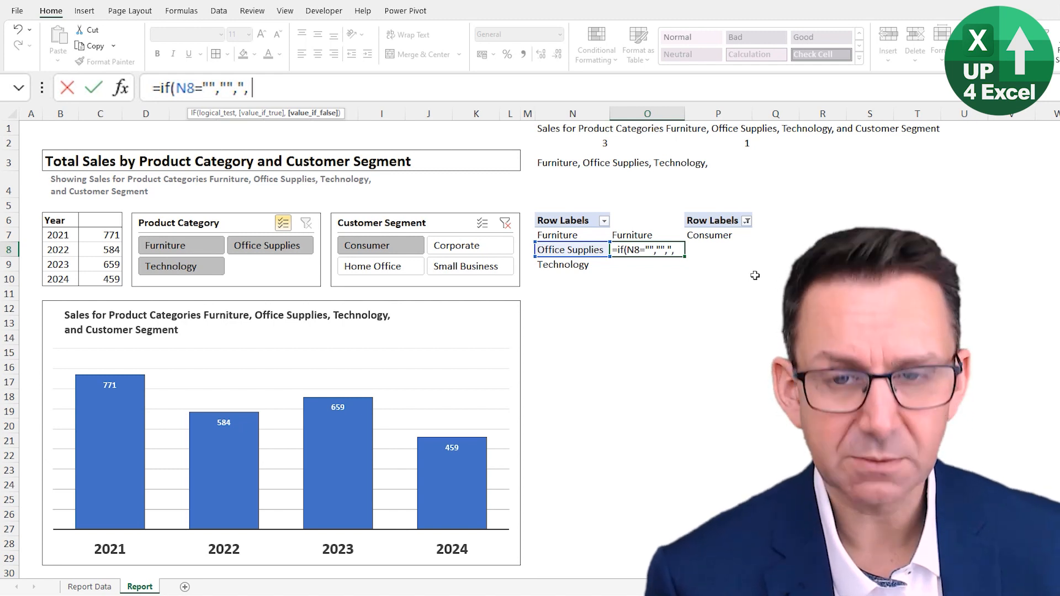
text(", "&)
click(589, 250)
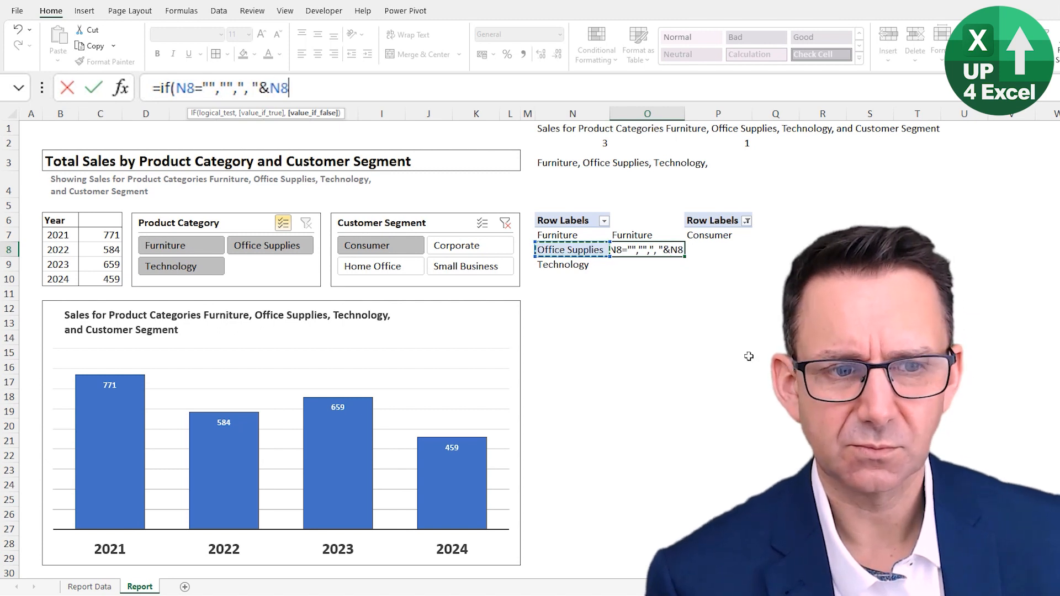
key(ctrl+Return)
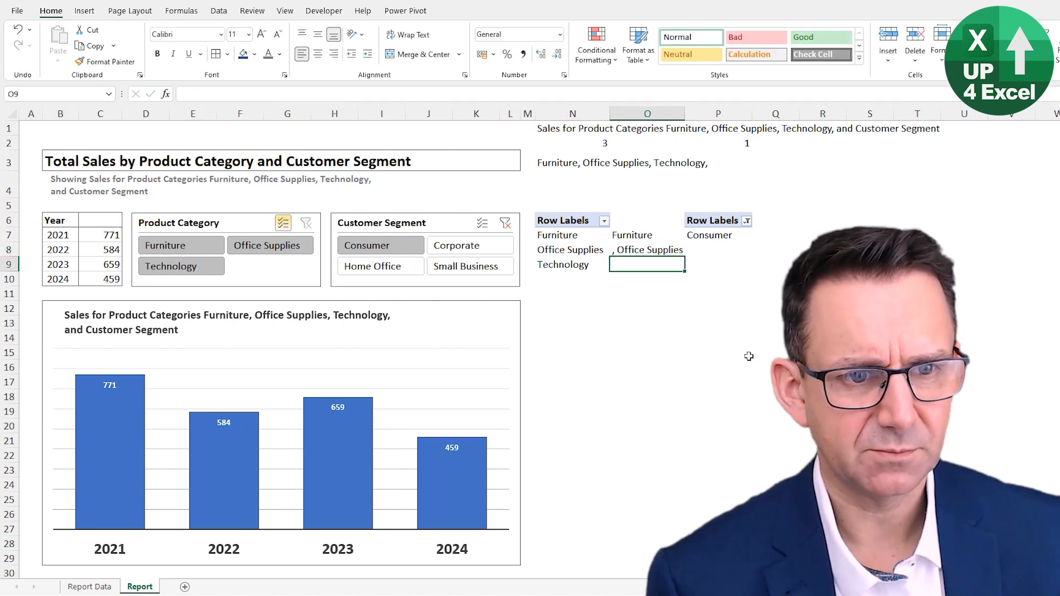
Step: Fill the O8 formula down to O16, check the helper cells, and test them by deselecting Office Supplies in the Product Category slicer
drag(685, 258, 679, 380)
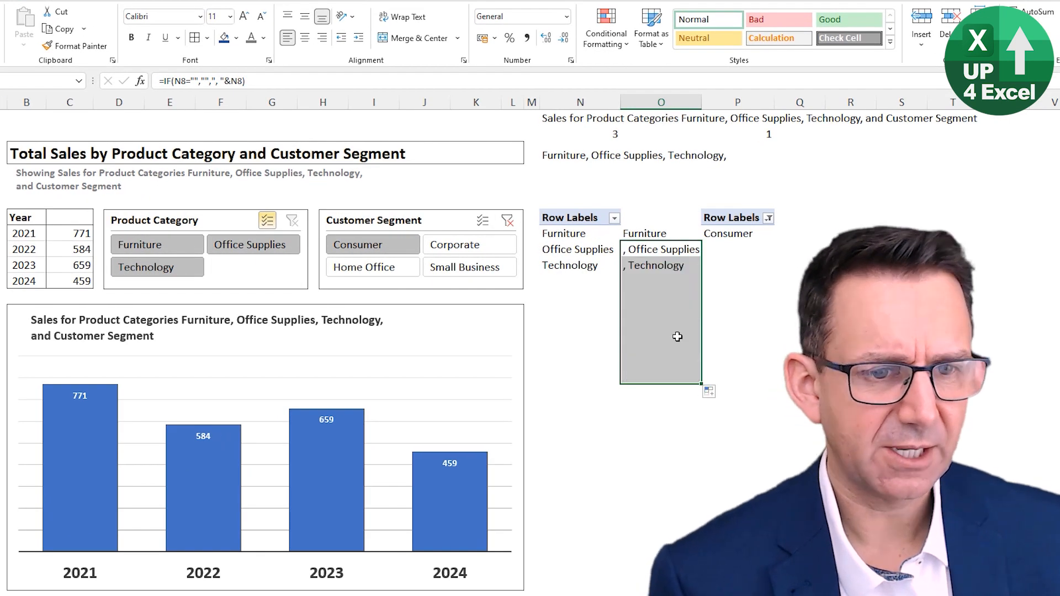
click(652, 284)
click(661, 233)
click(657, 249)
click(650, 267)
click(646, 293)
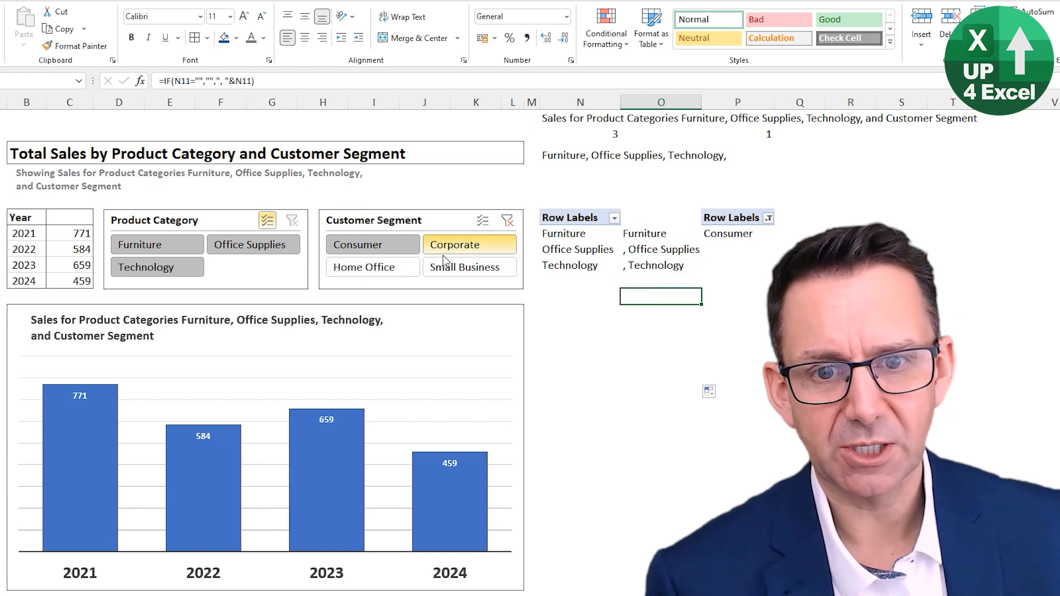
click(276, 250)
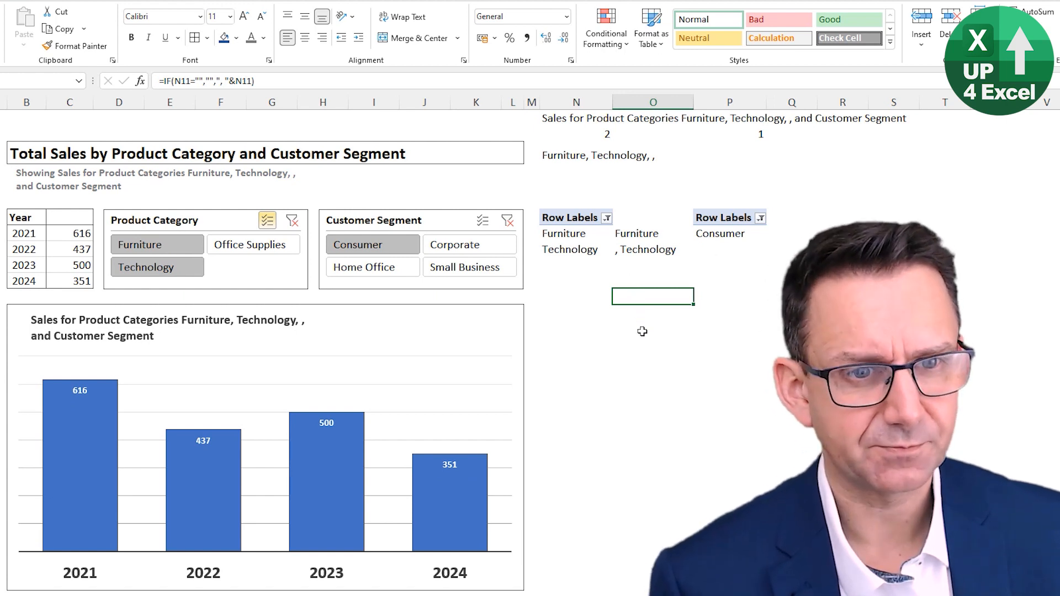
click(560, 159)
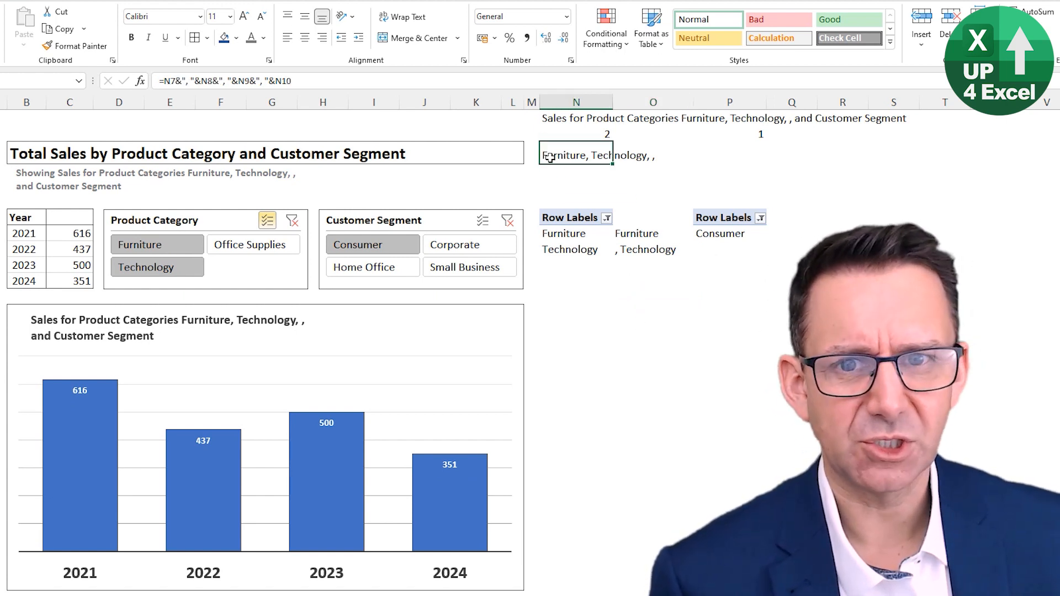
key(F2)
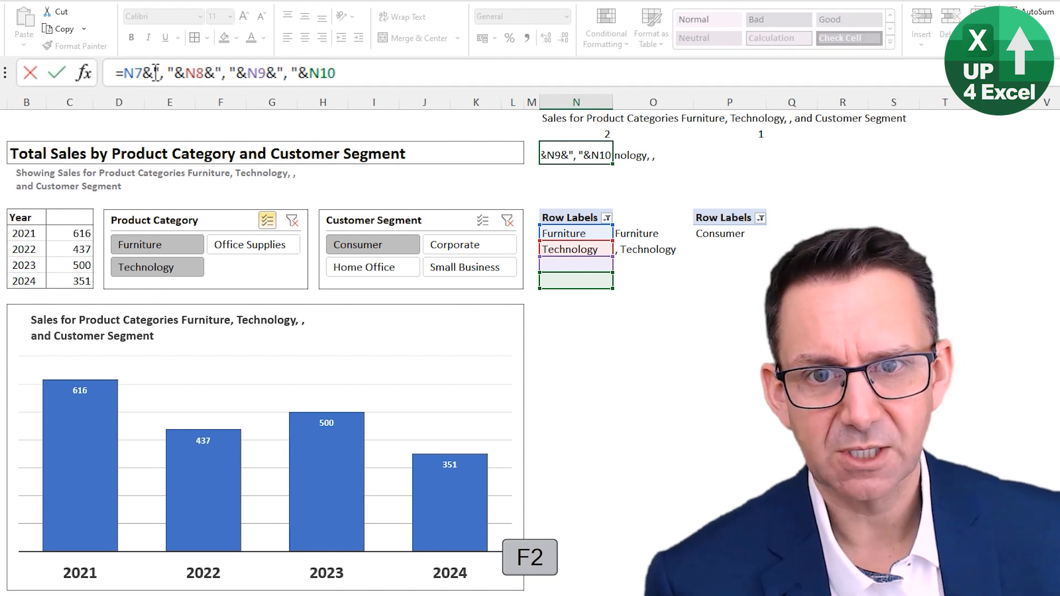
drag(153, 72, 178, 72)
key(Delete)
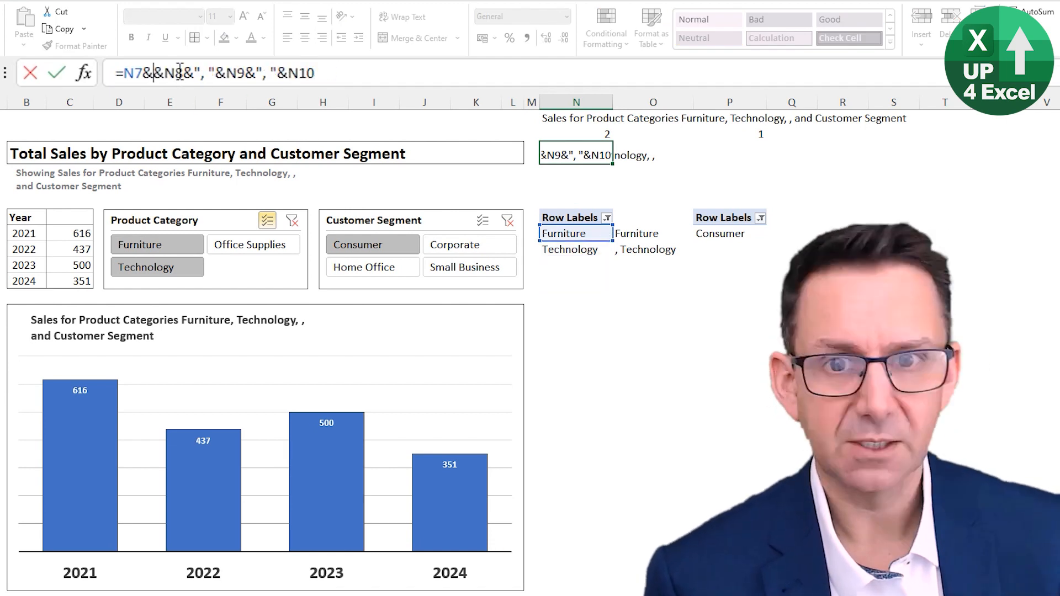
key(Delete)
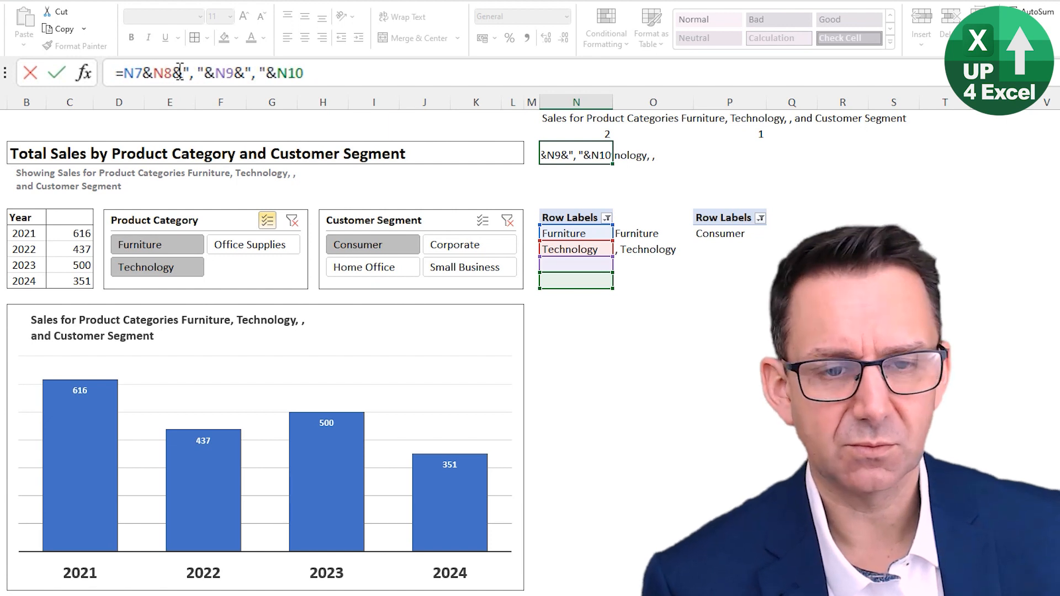
key(Escape)
Step: Replace the N3 formula with =O7&O8&O9&O10 and test it by adding Office Supplies back in the Product Category slicer
text(=)
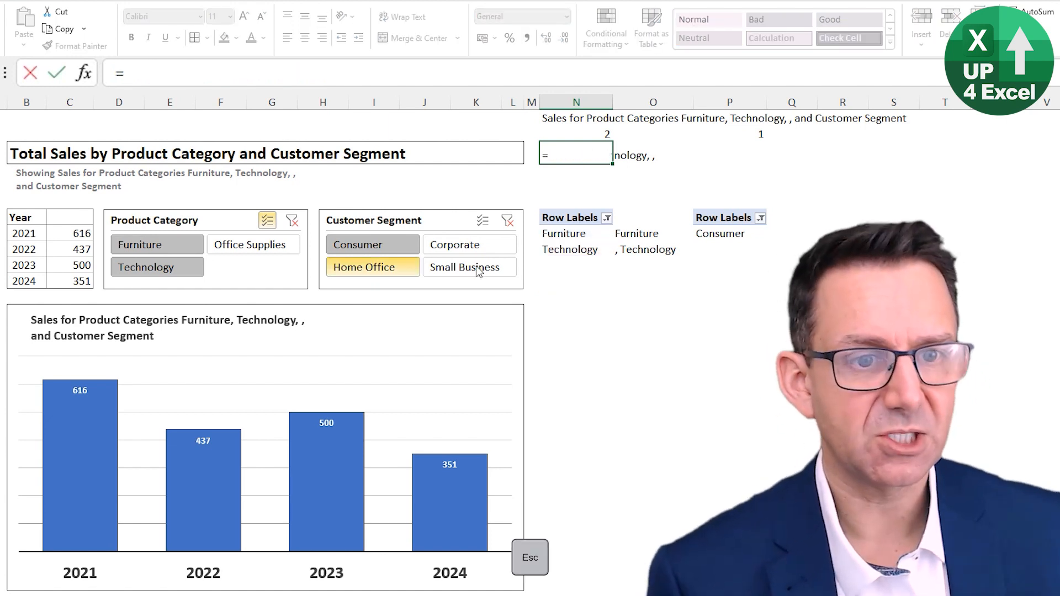
click(630, 234)
text(&)
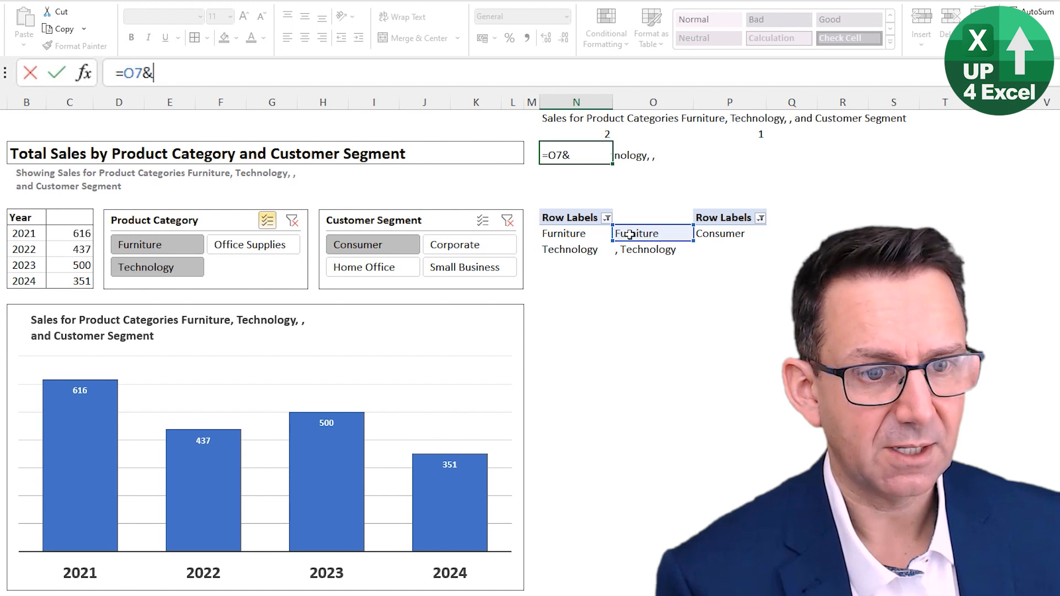
click(625, 250)
text(&)
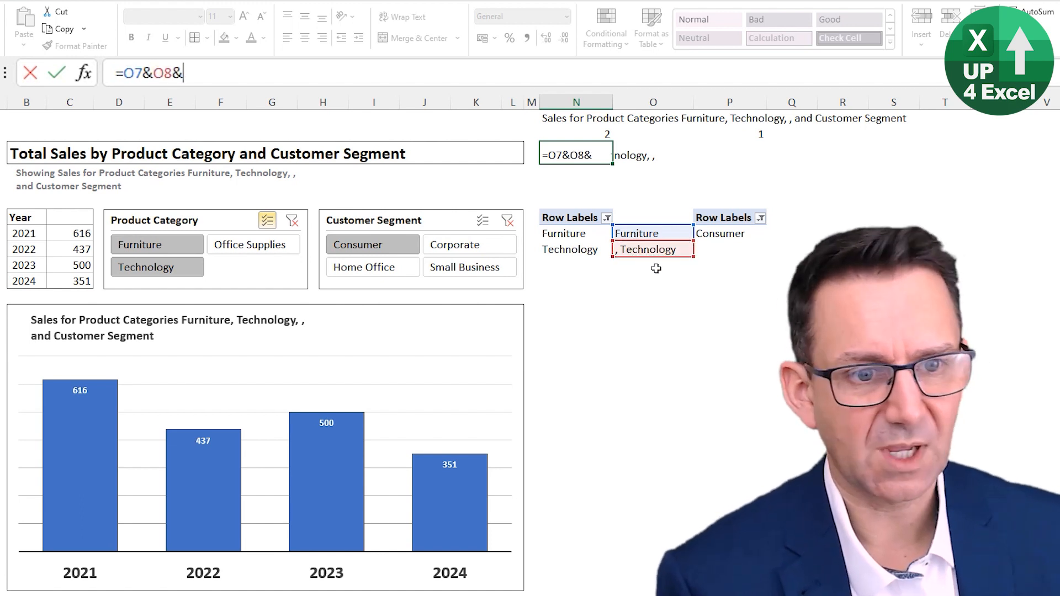
click(639, 265)
text(&)
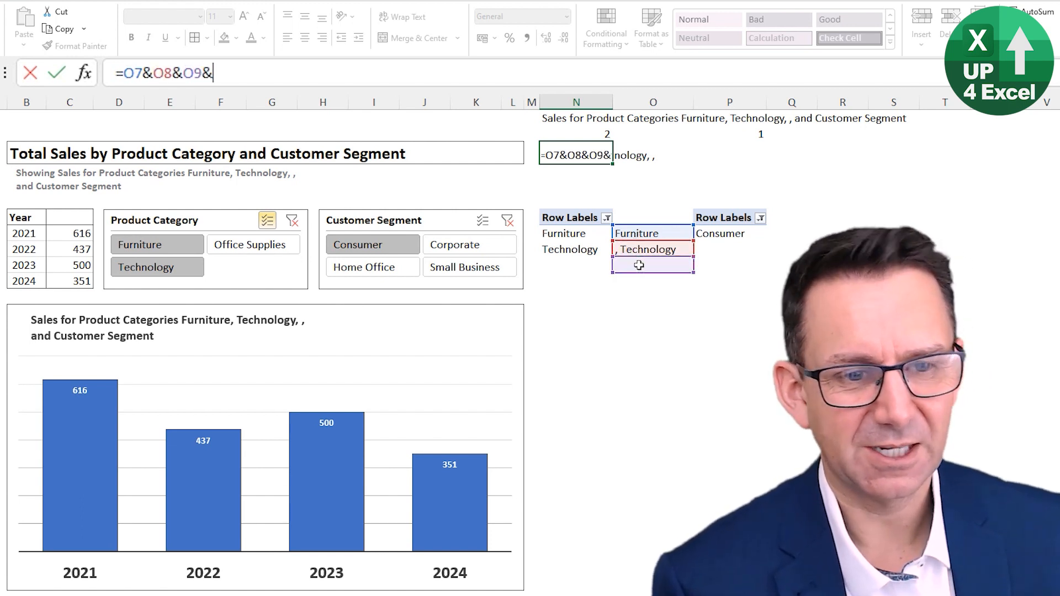
click(652, 282)
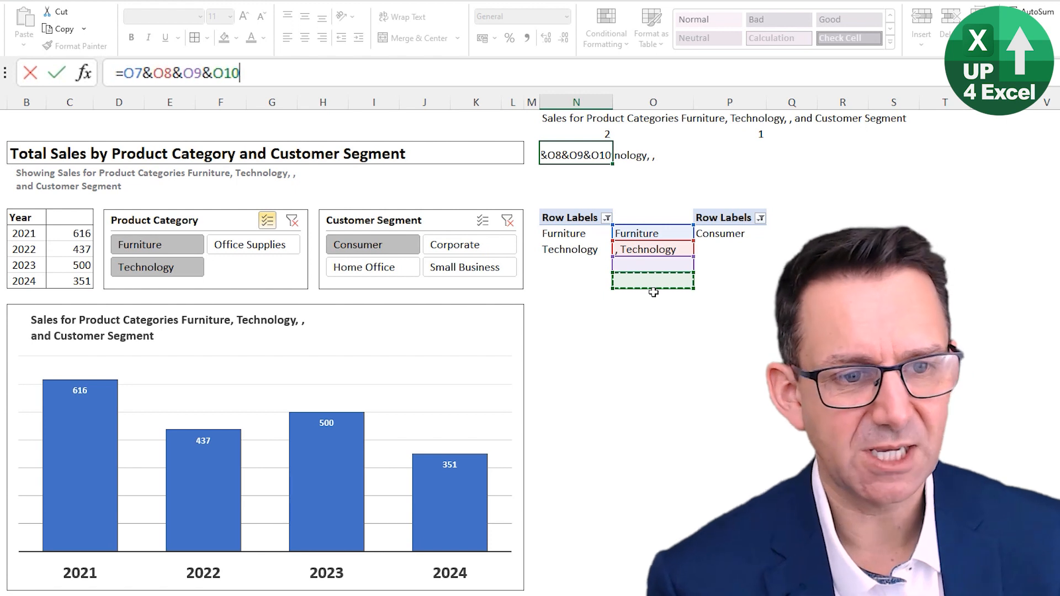
key(Return)
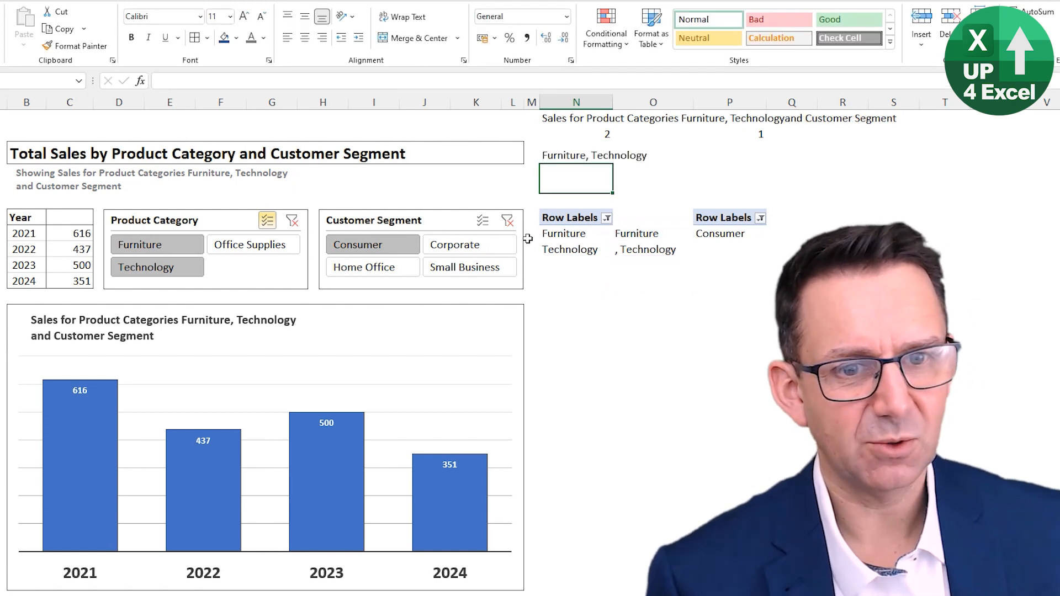
click(228, 246)
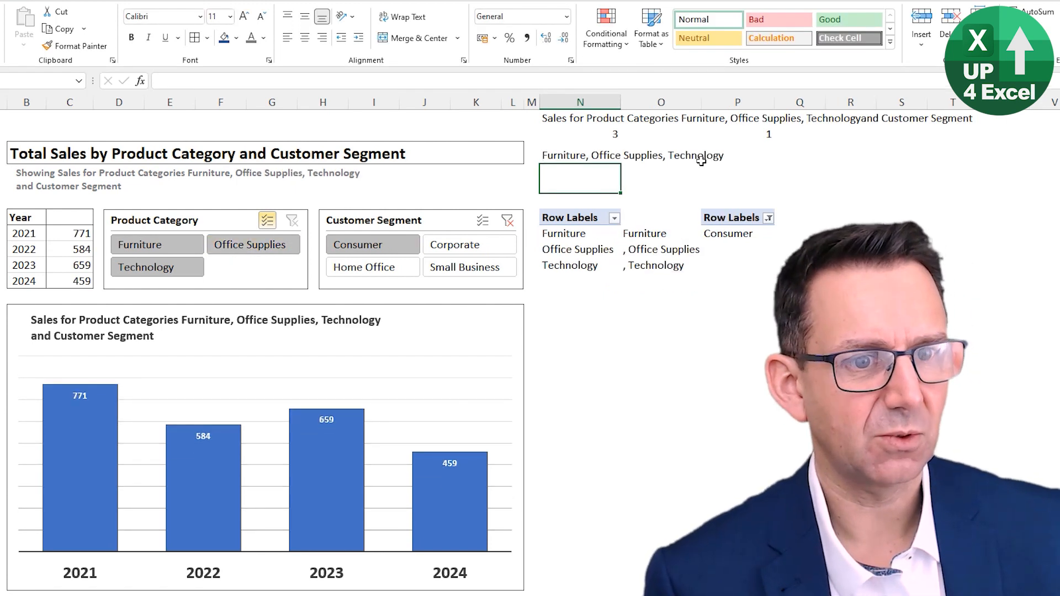
click(579, 157)
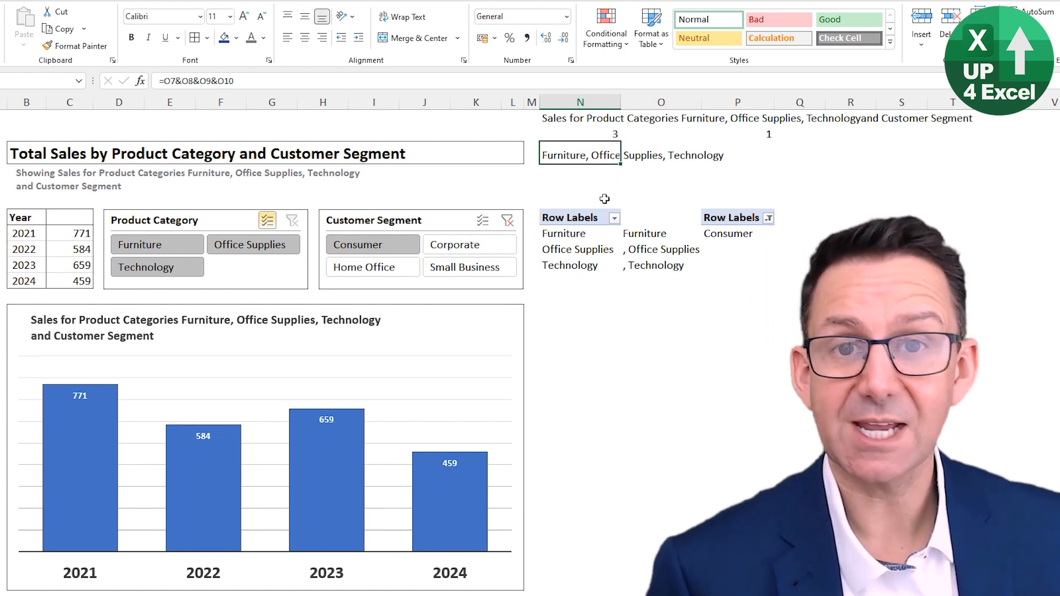